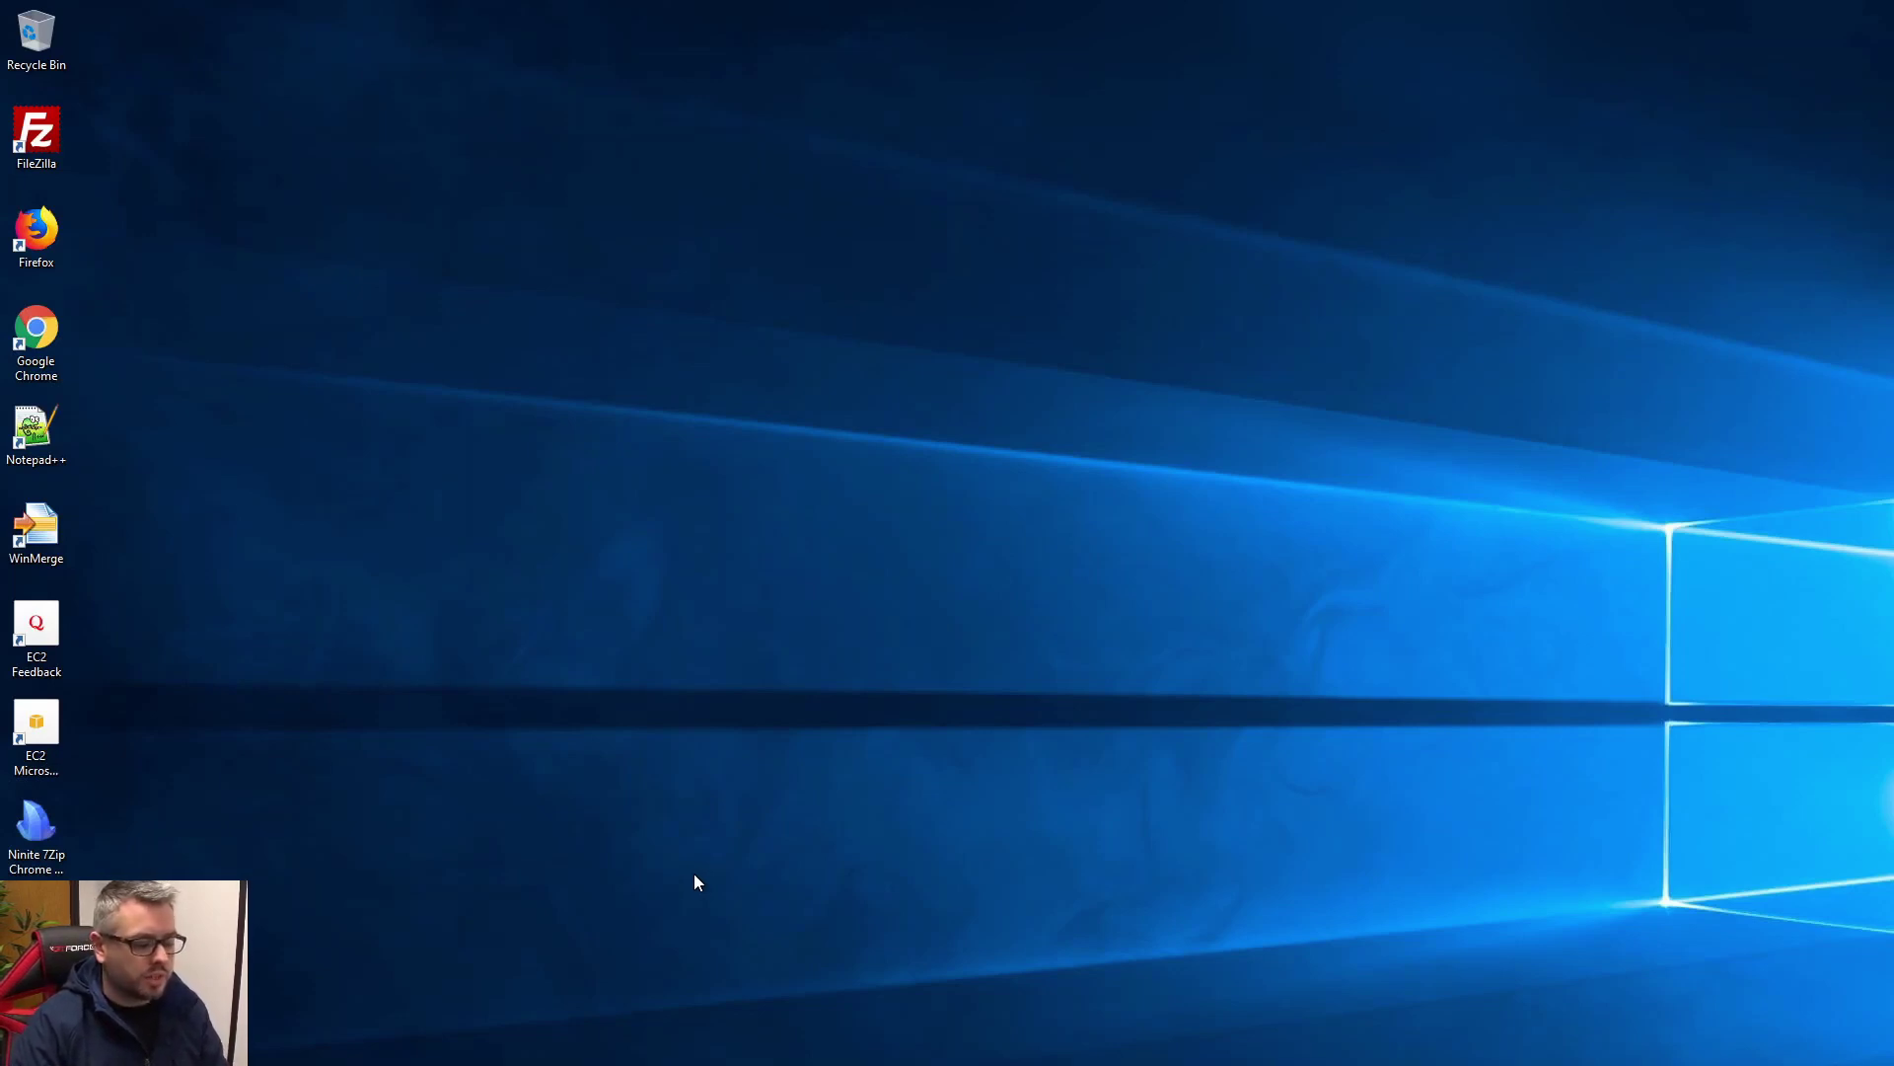
Open Event Viewer and display the Security log under Windows Logs
key("super")
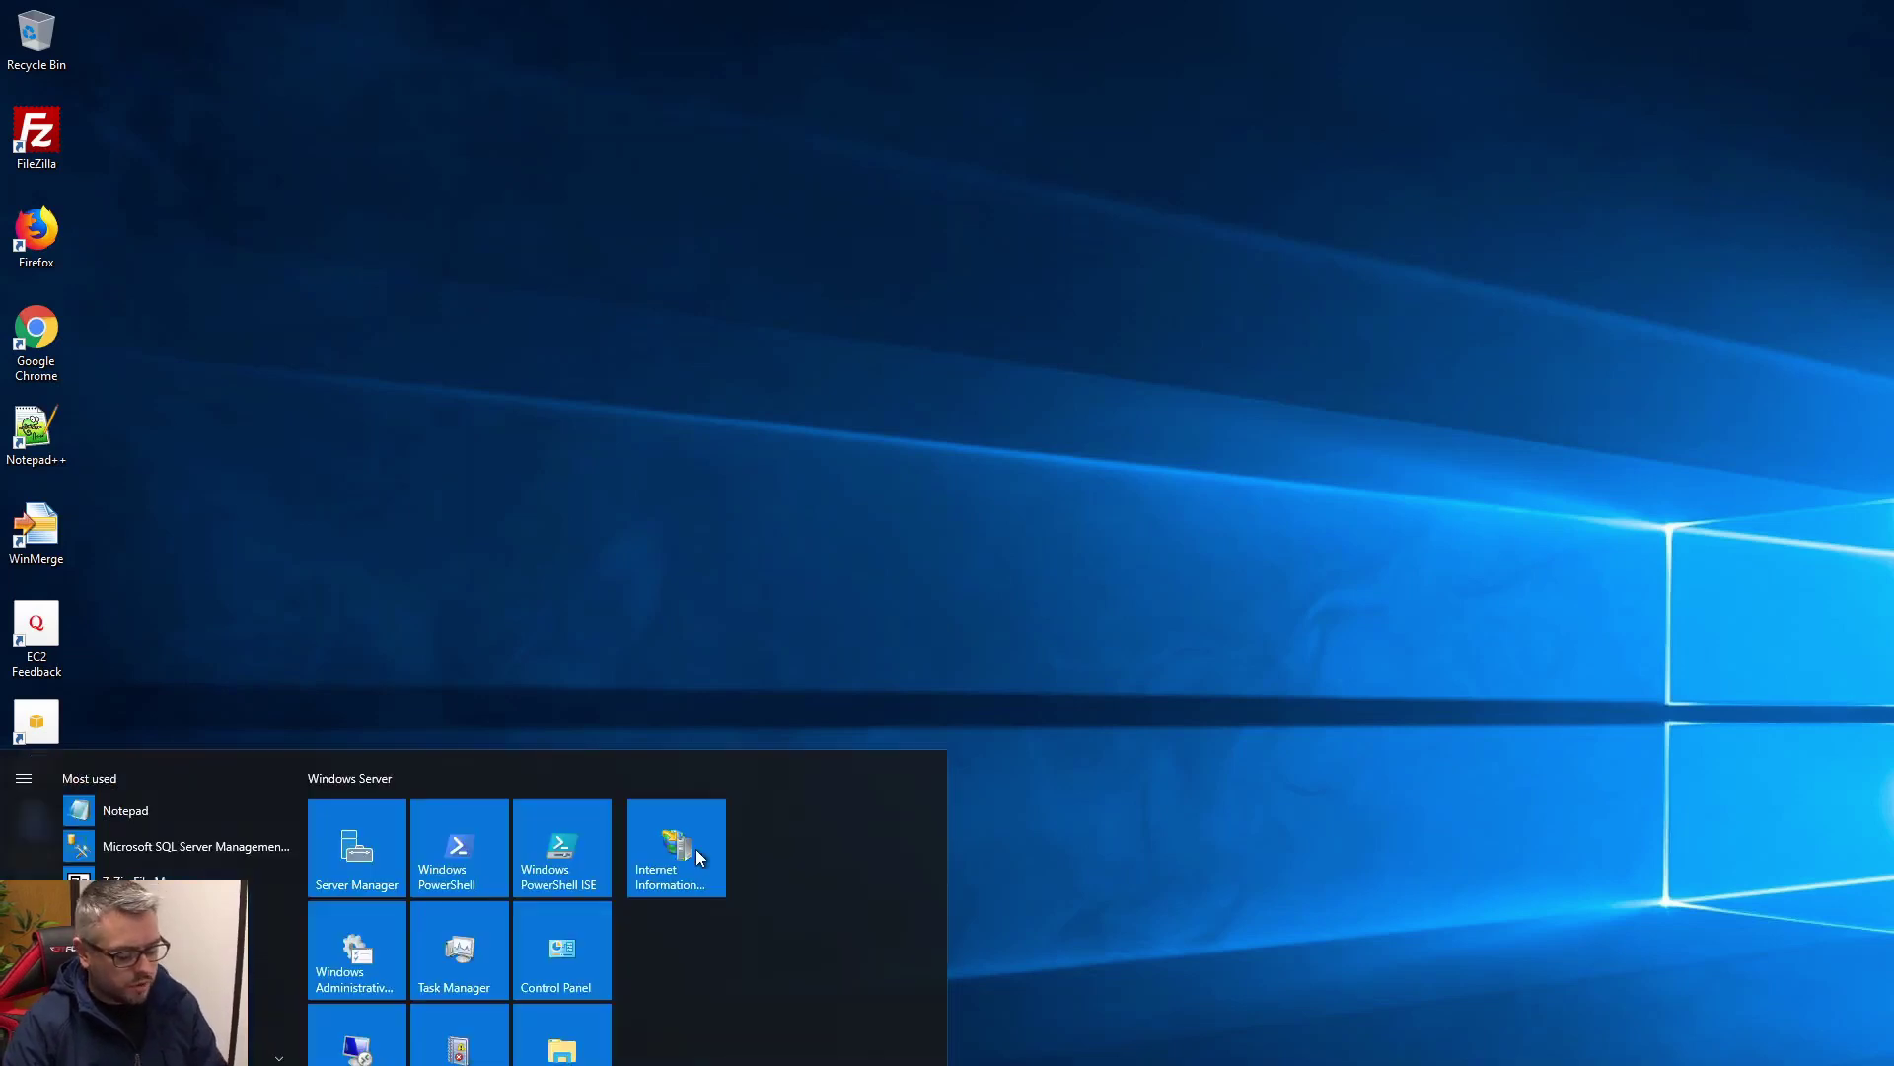
type("evwe")
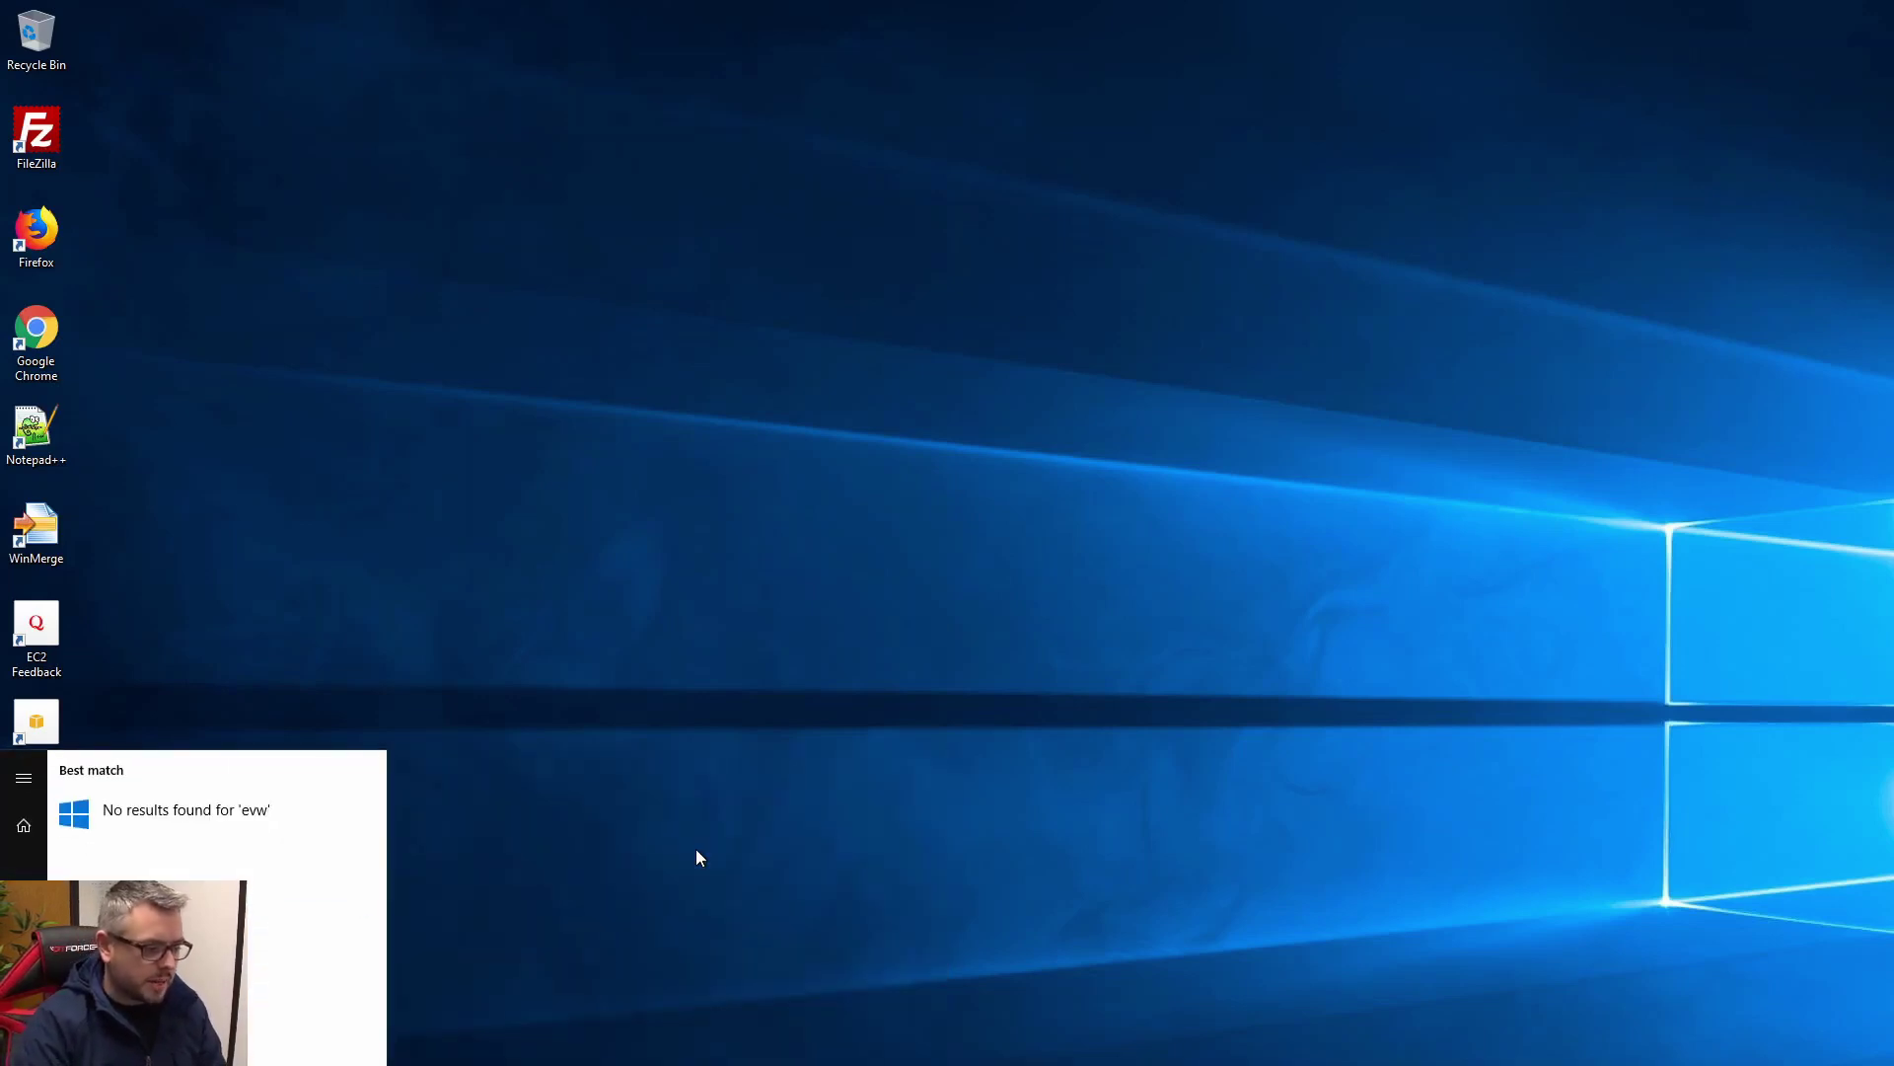
key("Return")
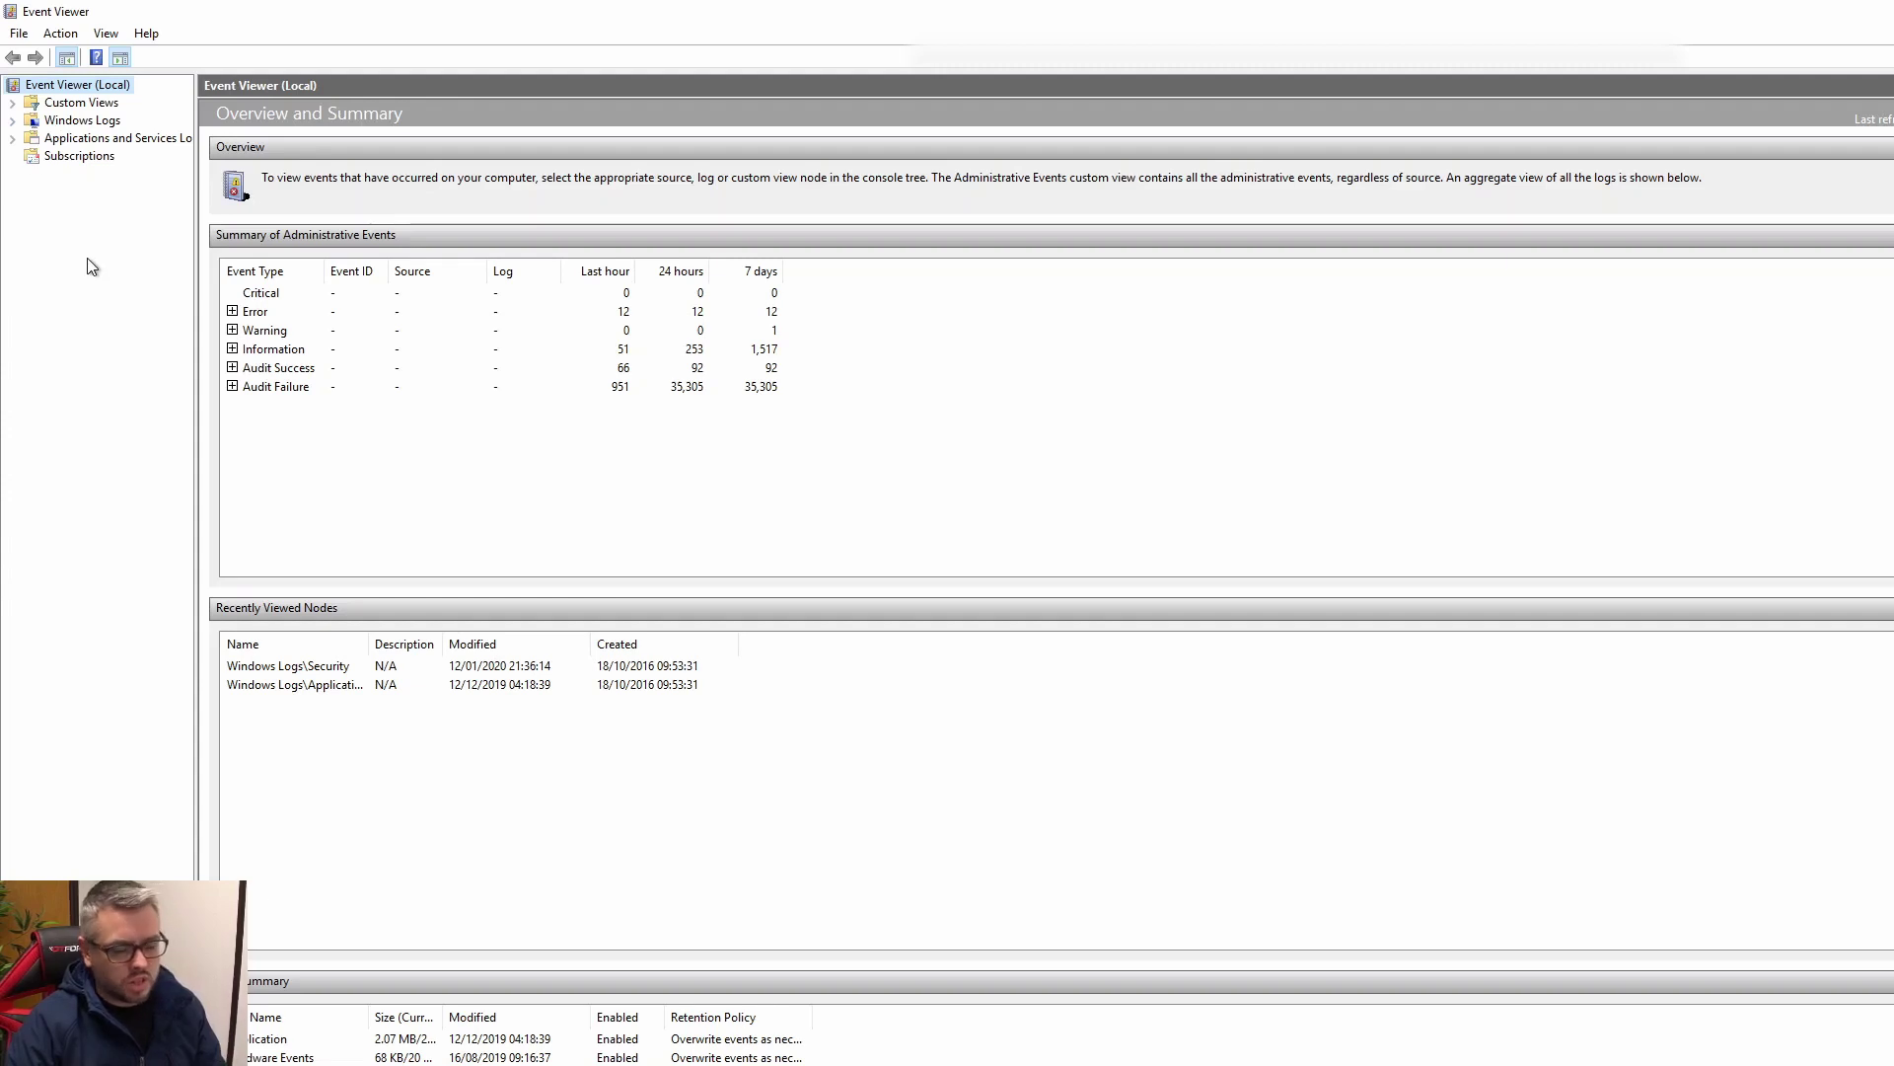
double_click(87, 120)
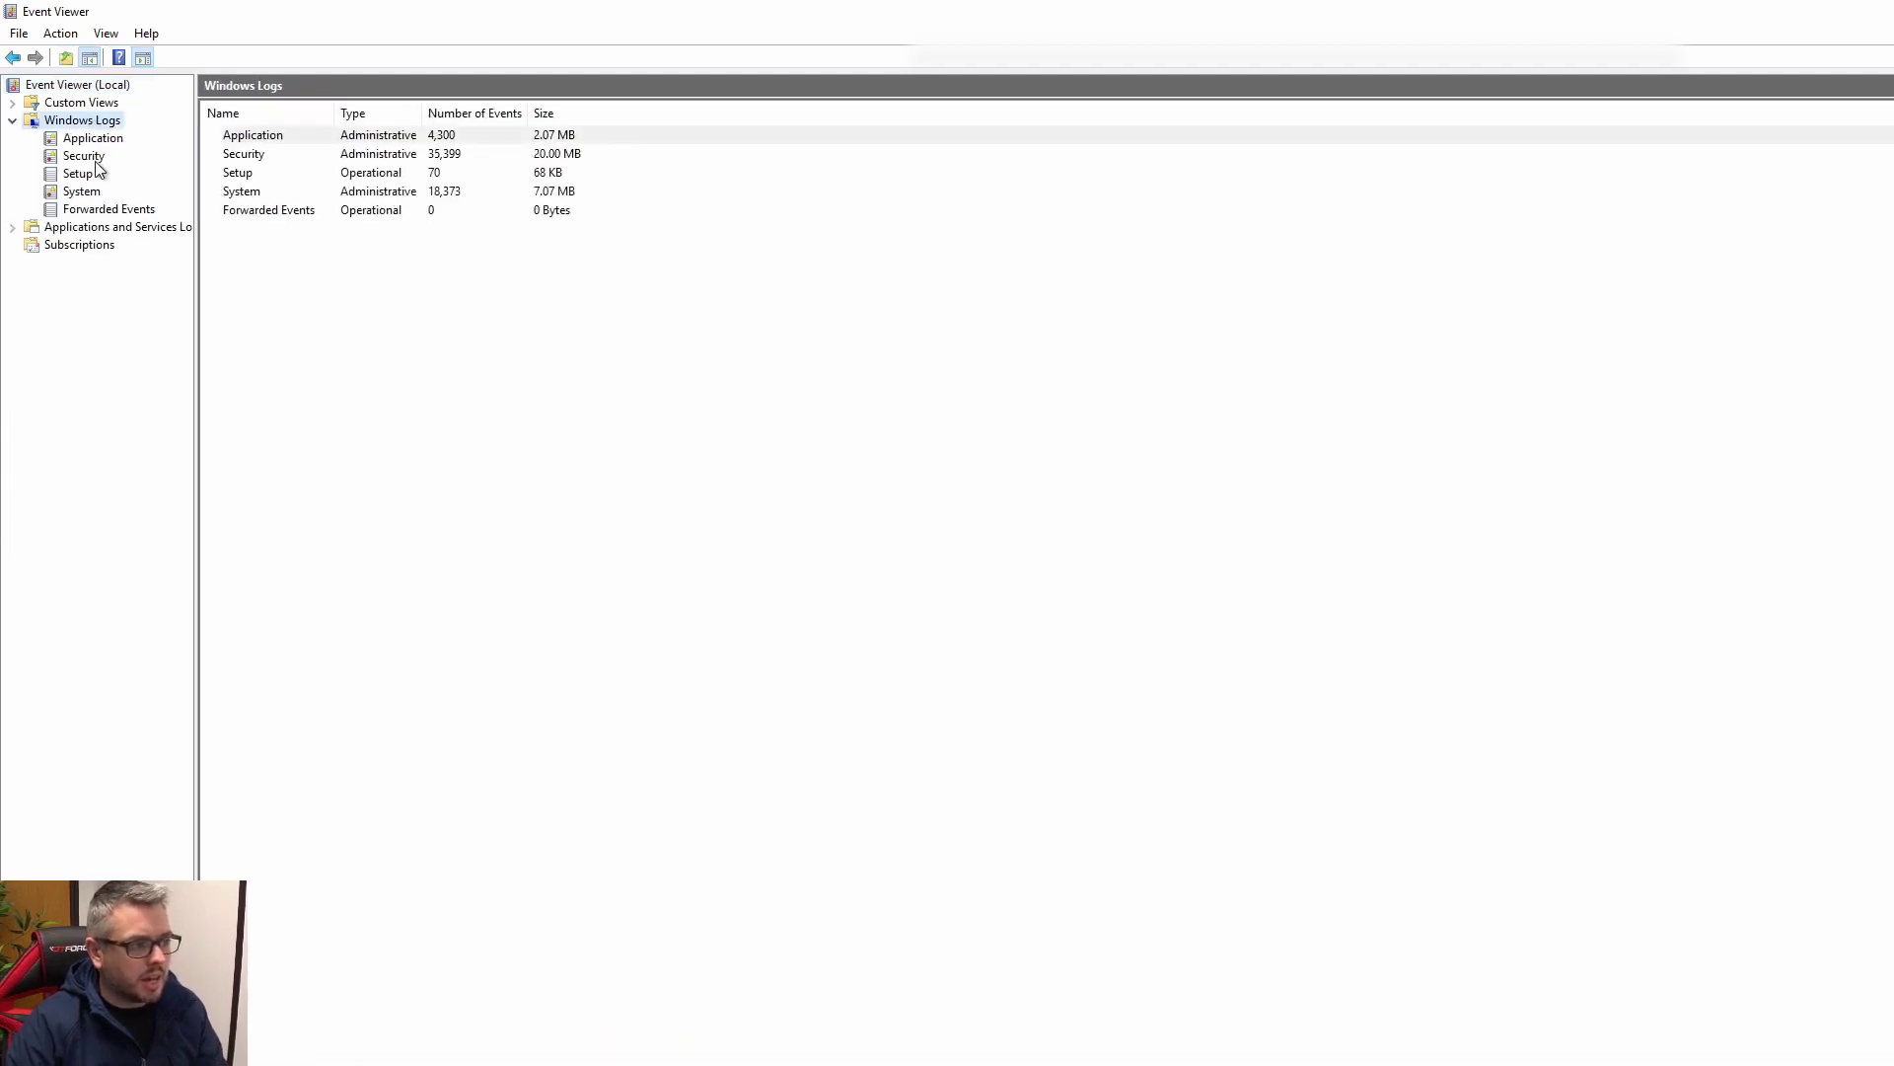
double_click(243, 154)
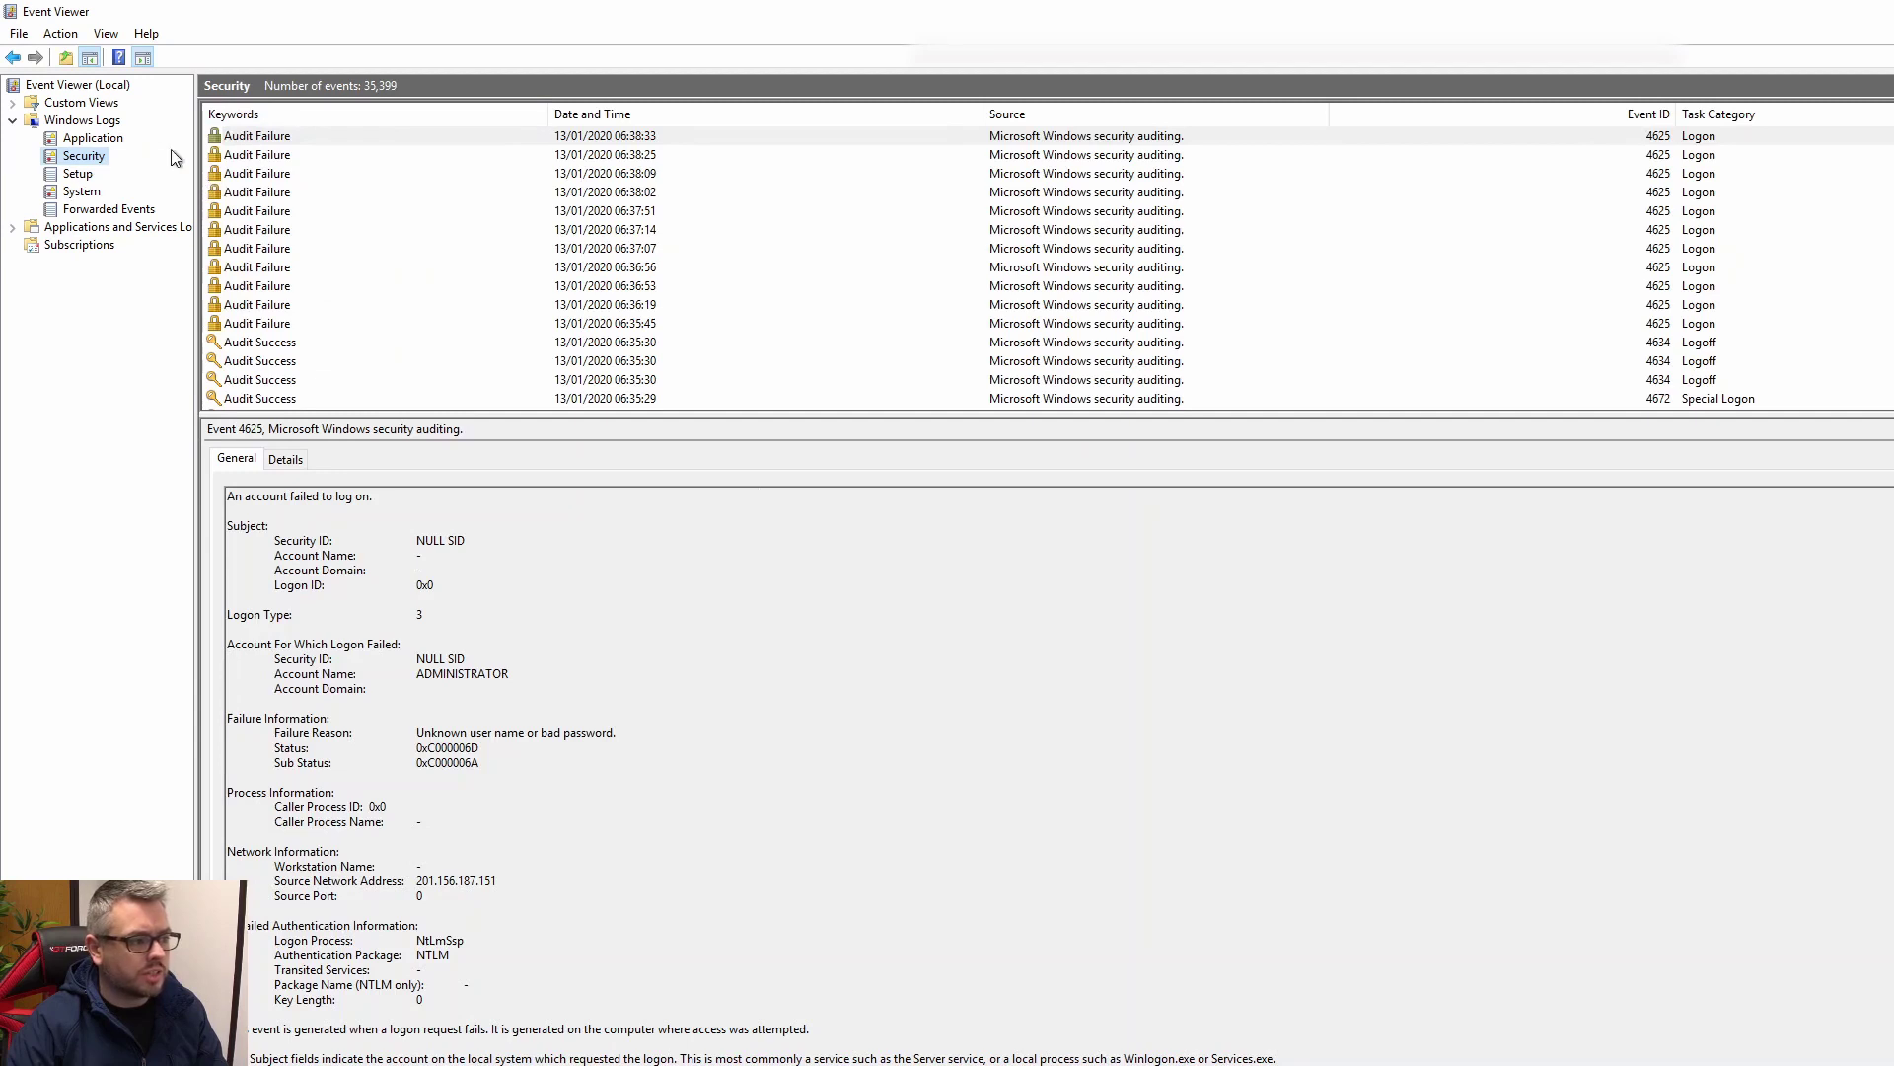
Step through the most recent Audit Failure logon events and read the details of each one
left_click(449, 211)
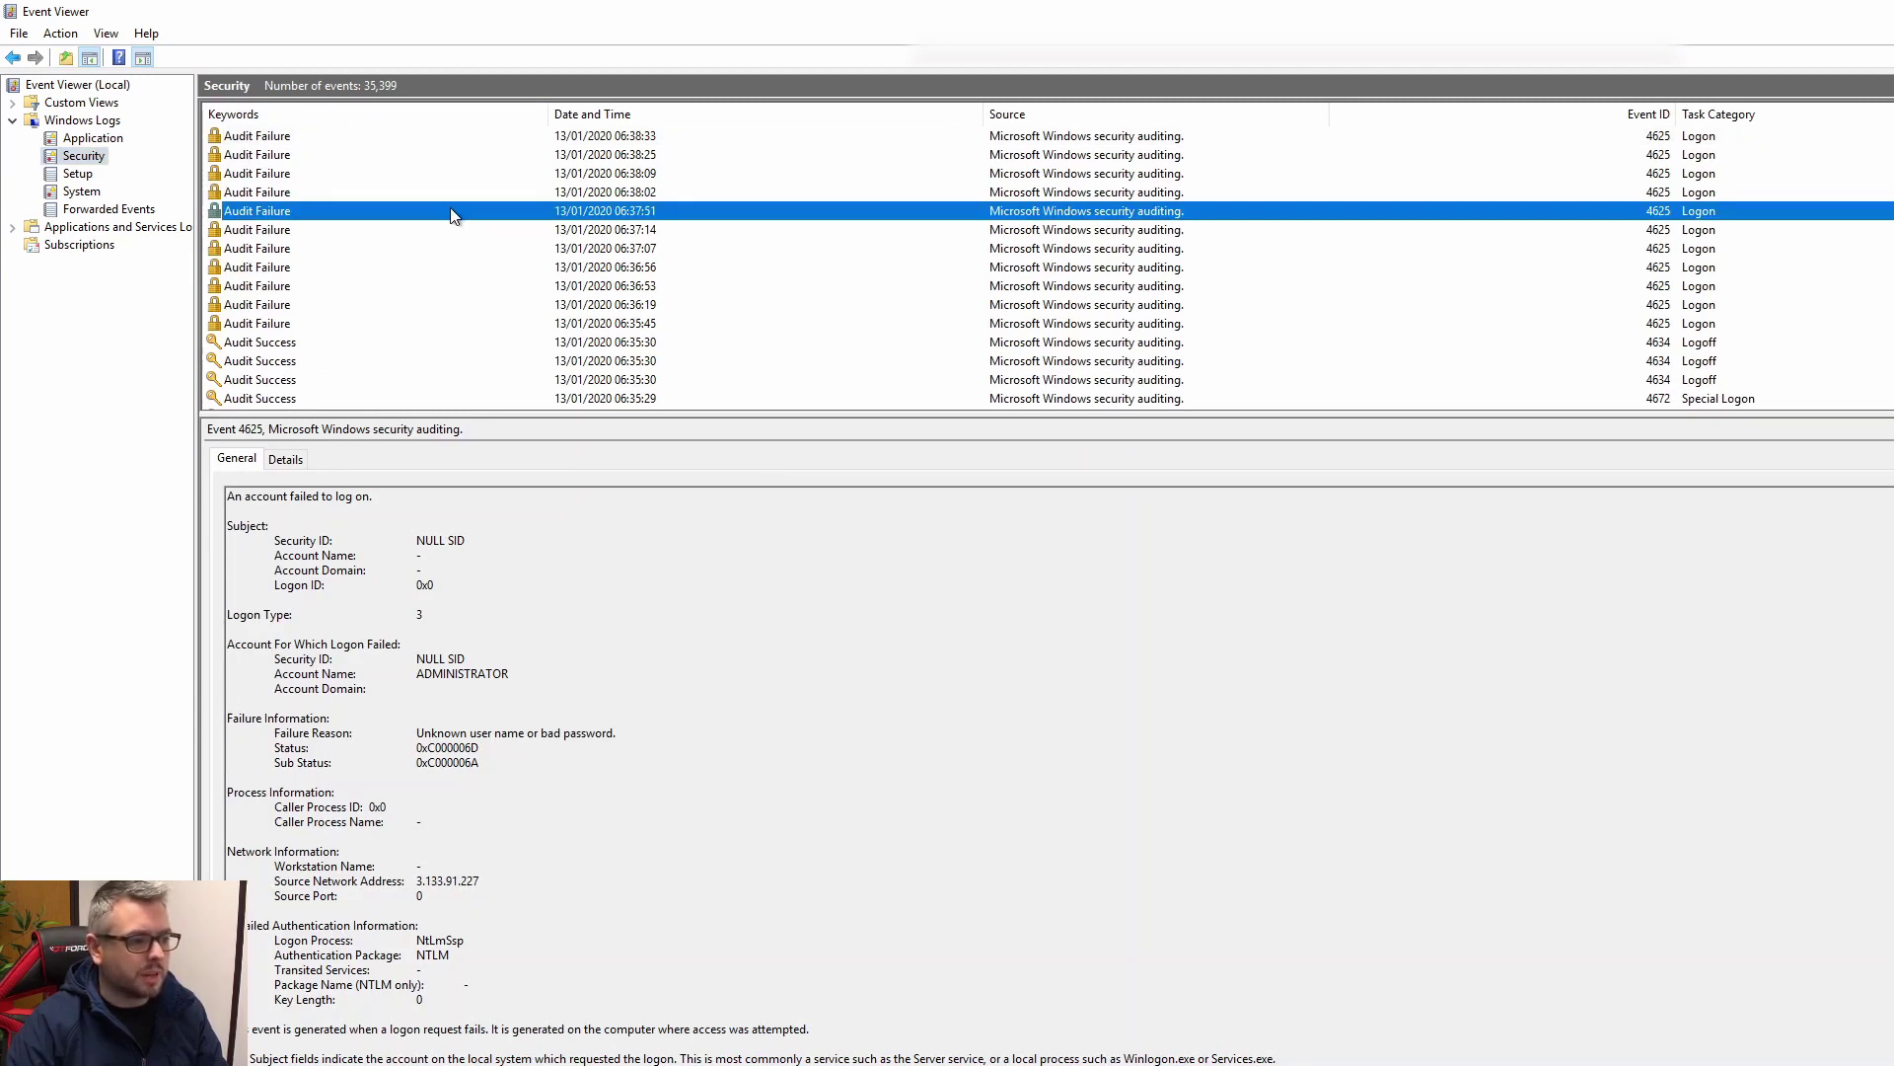
left_click(345, 140)
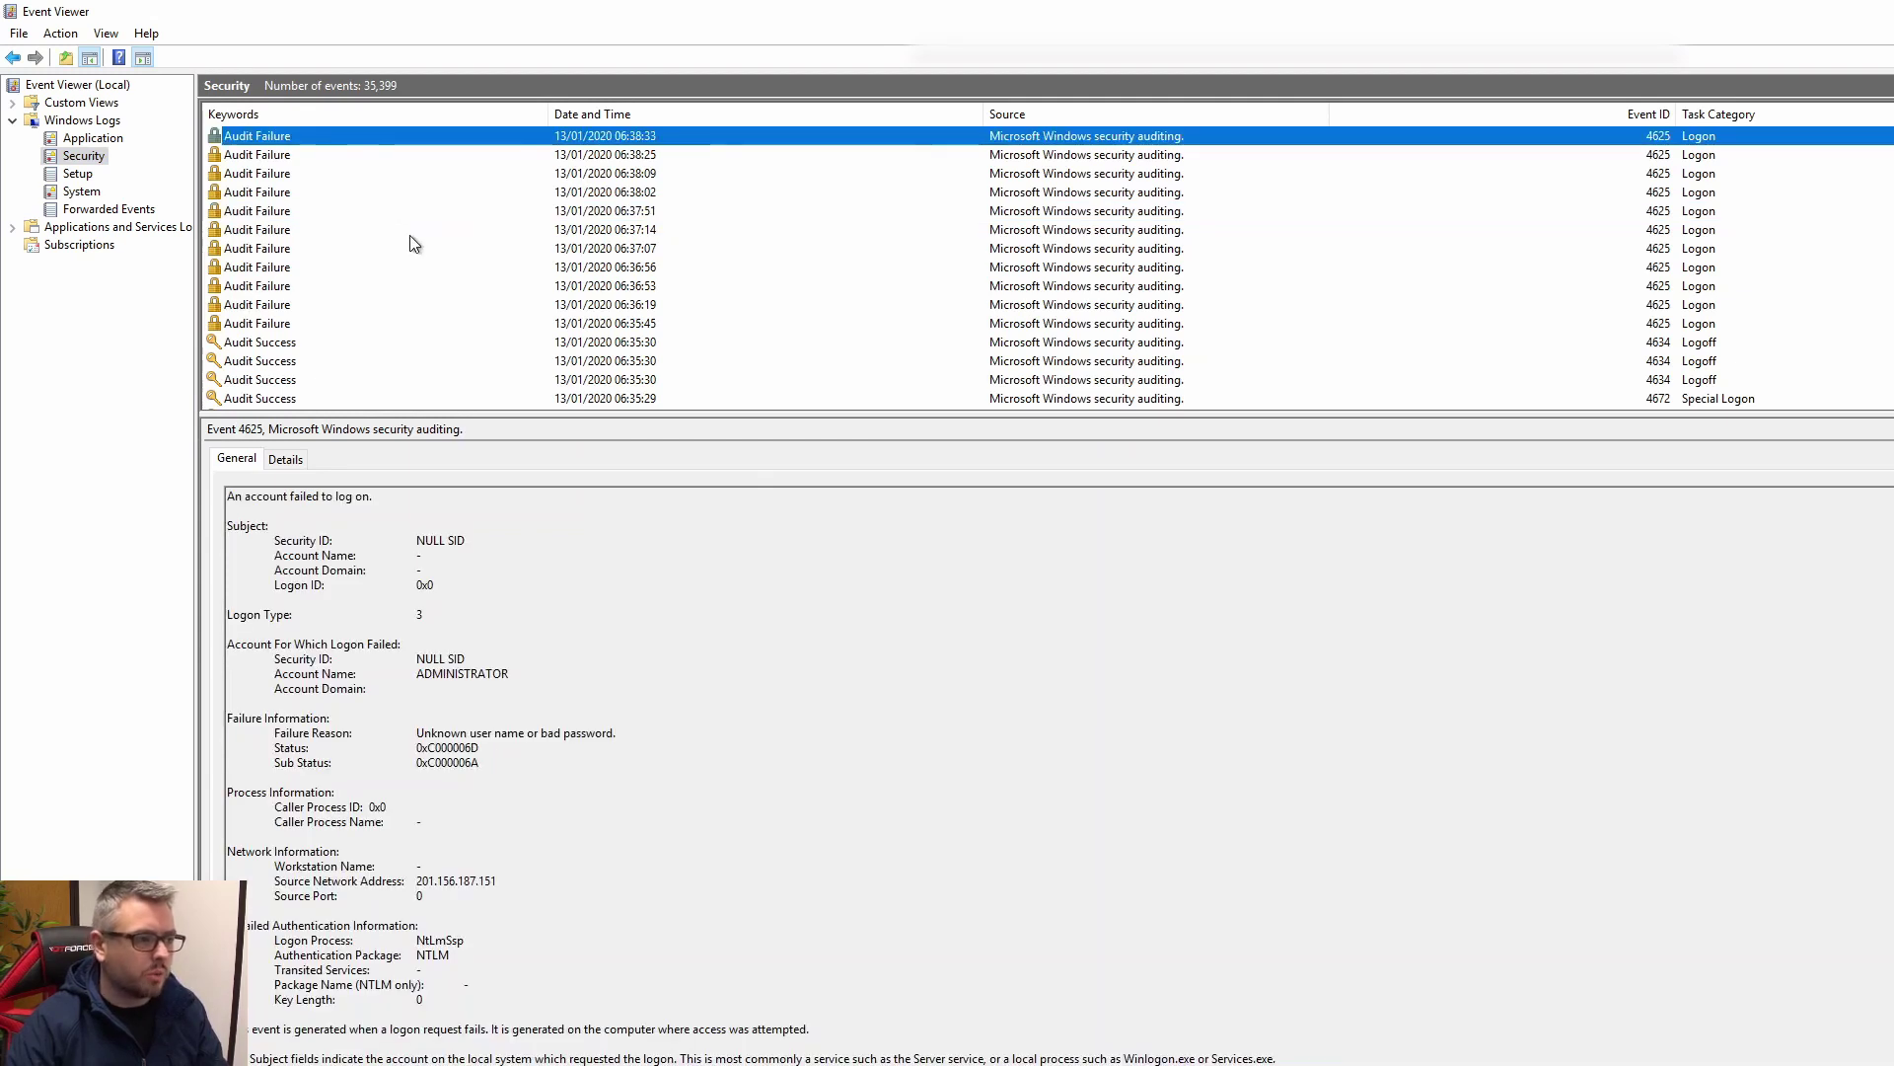
key("Down")
key("Down")
key("Down")
key("Down")
key("Down")
key("Down")
key("Down")
key("Down")
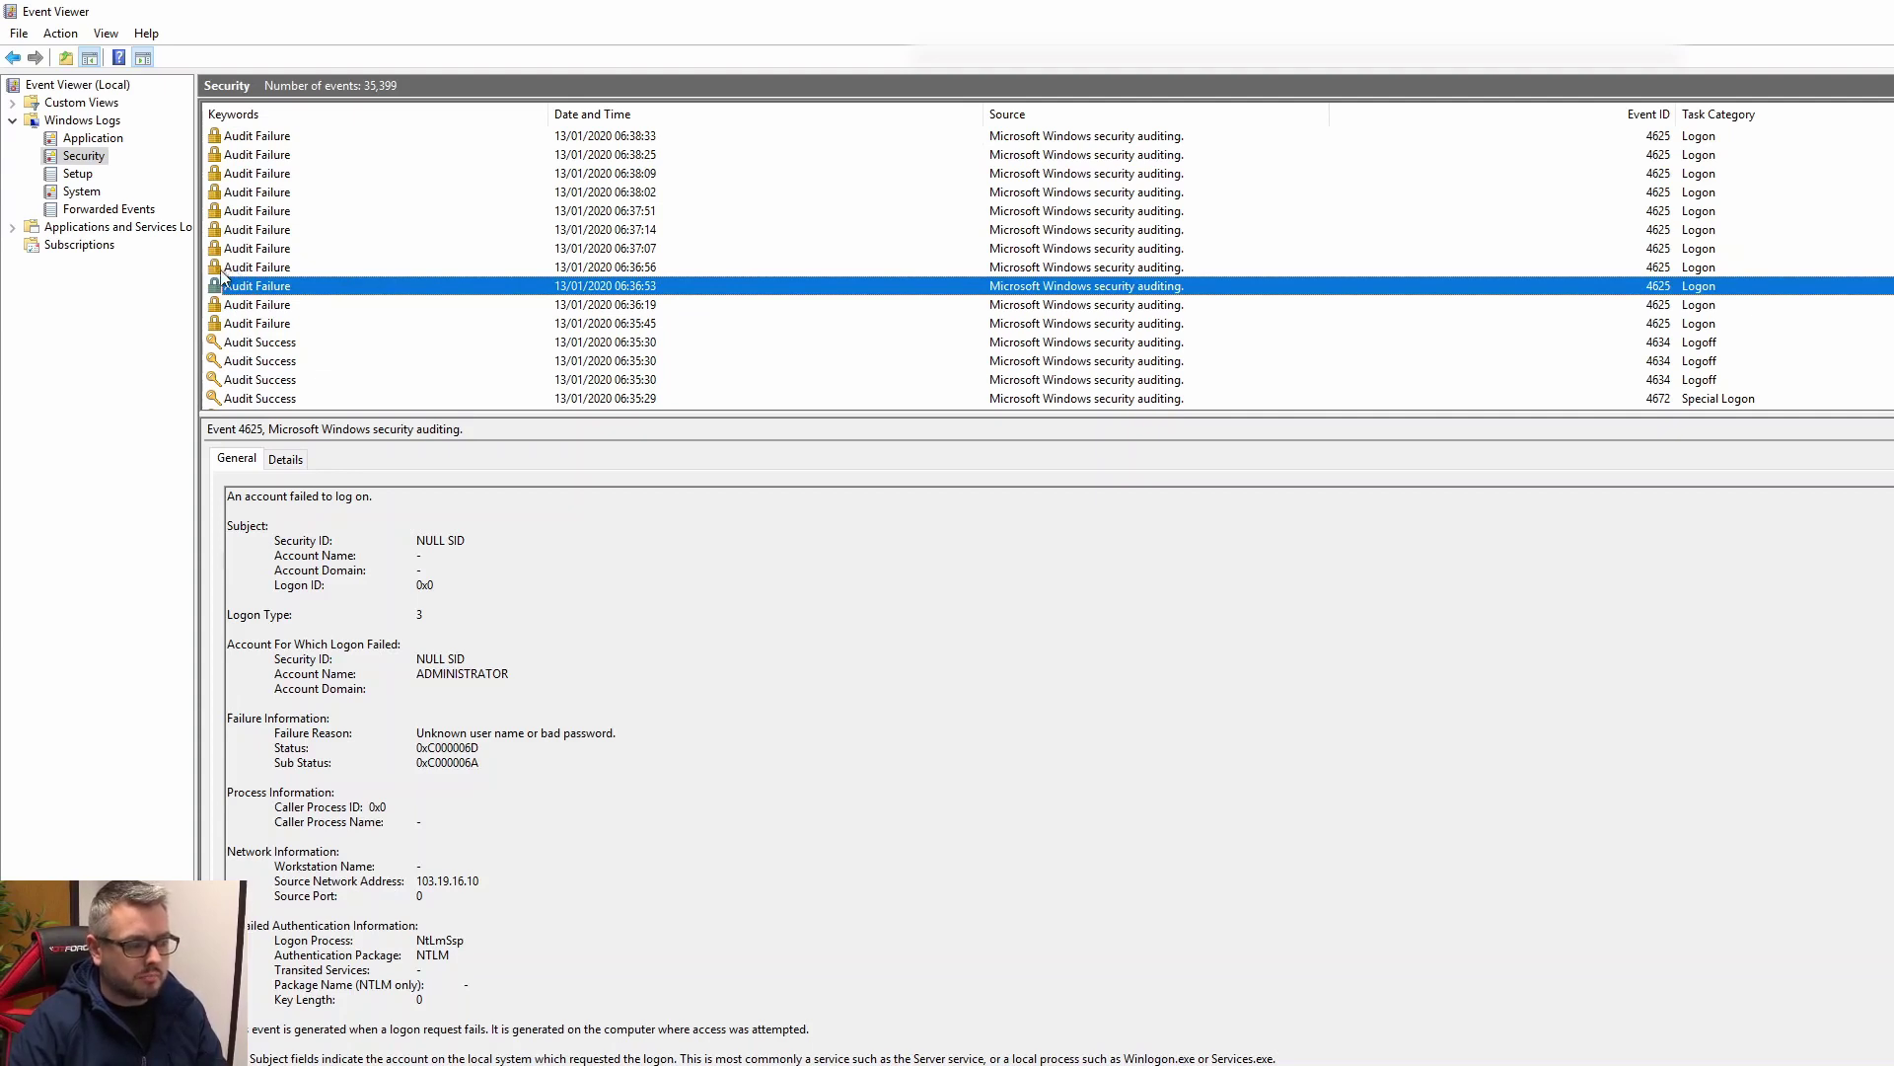
Select the block of Audit Success events logged from 06:35:27 to 06:35:30
left_click(212, 343)
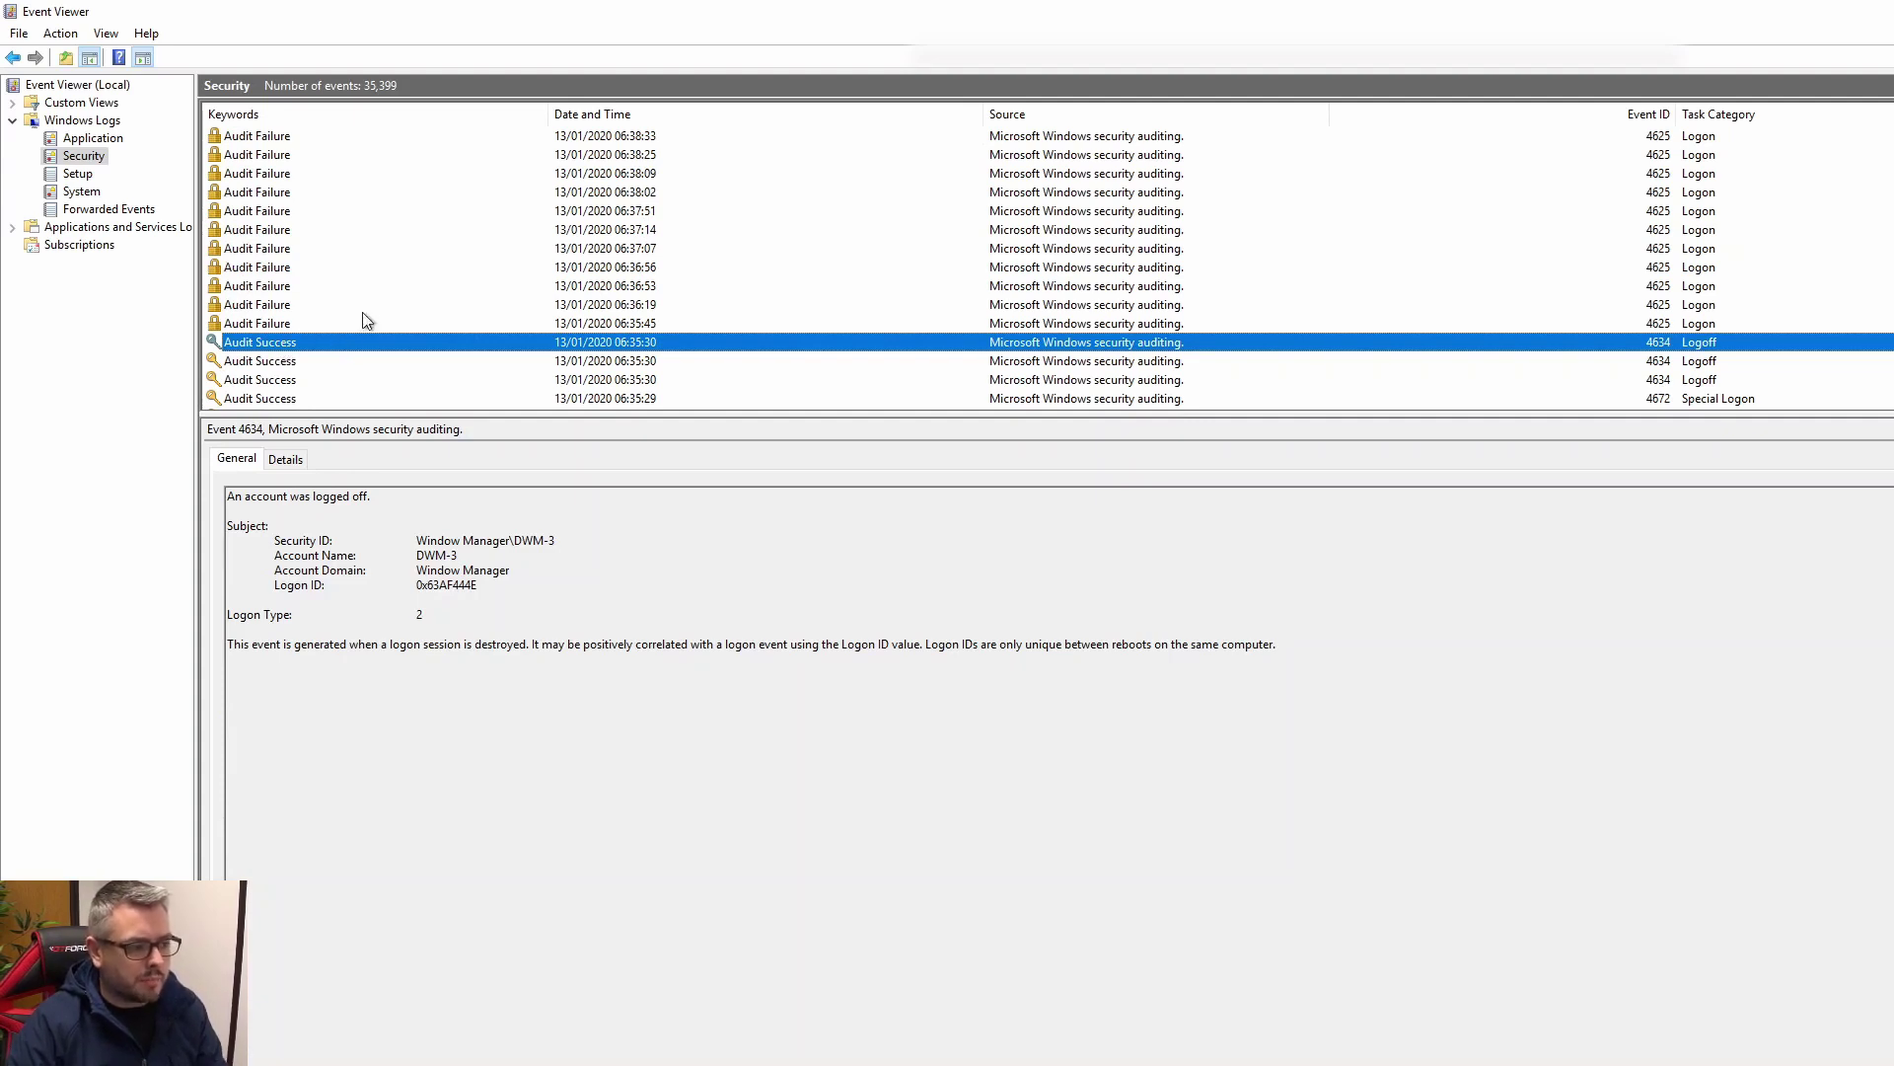
scroll(350, 357, "down", 4)
scroll(279, 282, "down", 2)
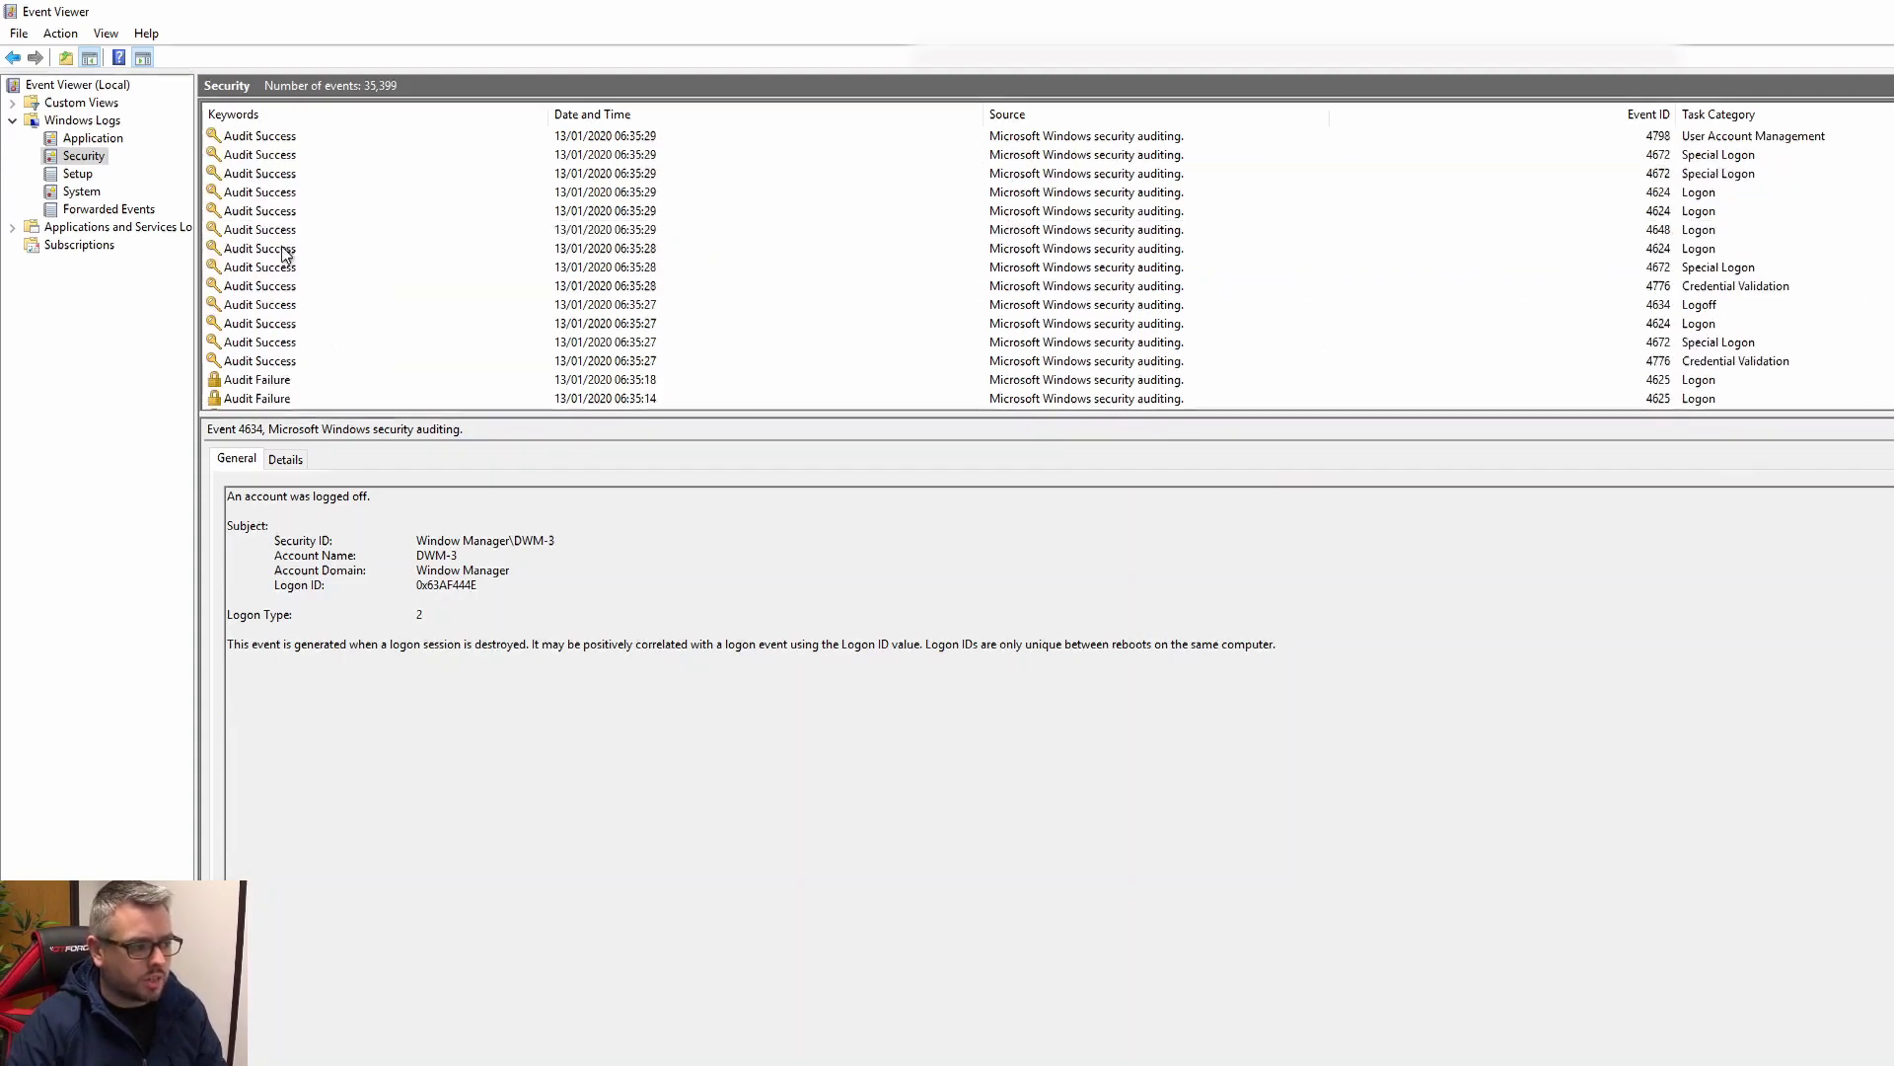
left_click(283, 361)
scroll(305, 296, "up", 6)
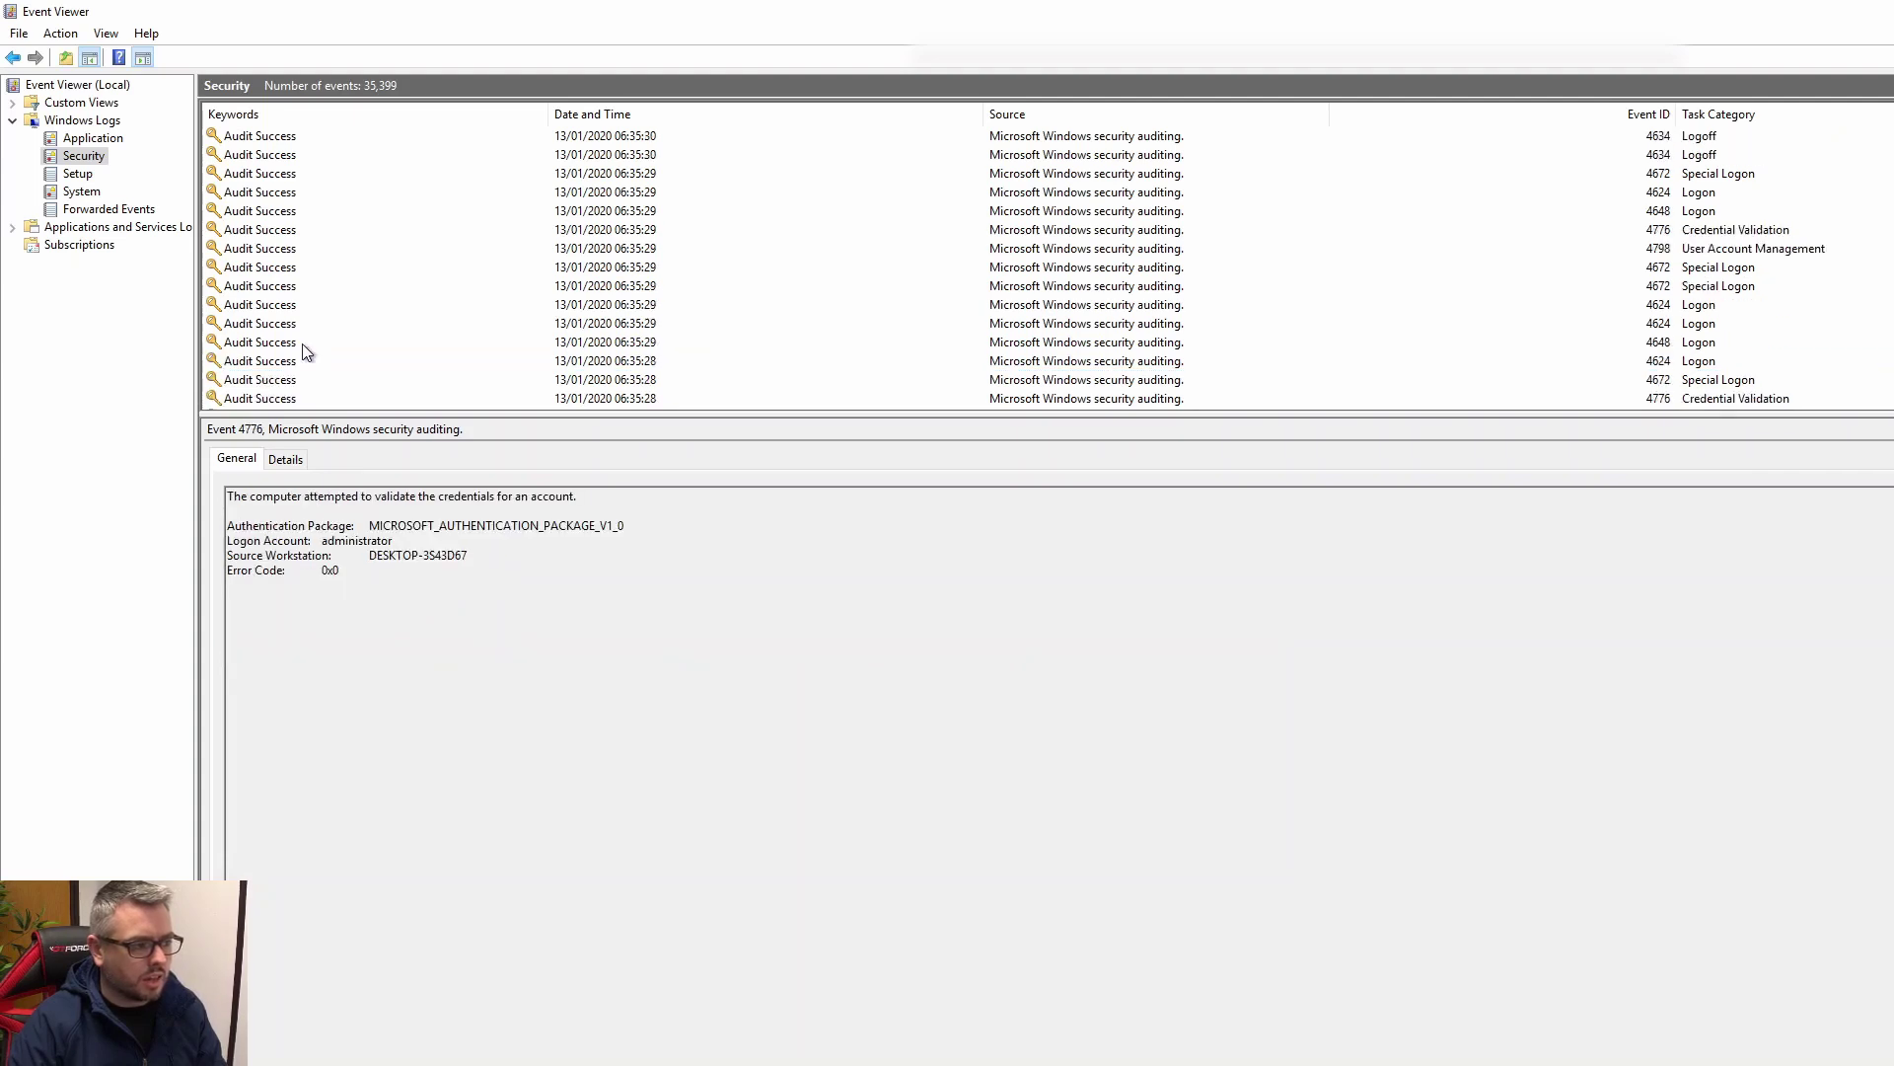
left_click(301, 210, "shift")
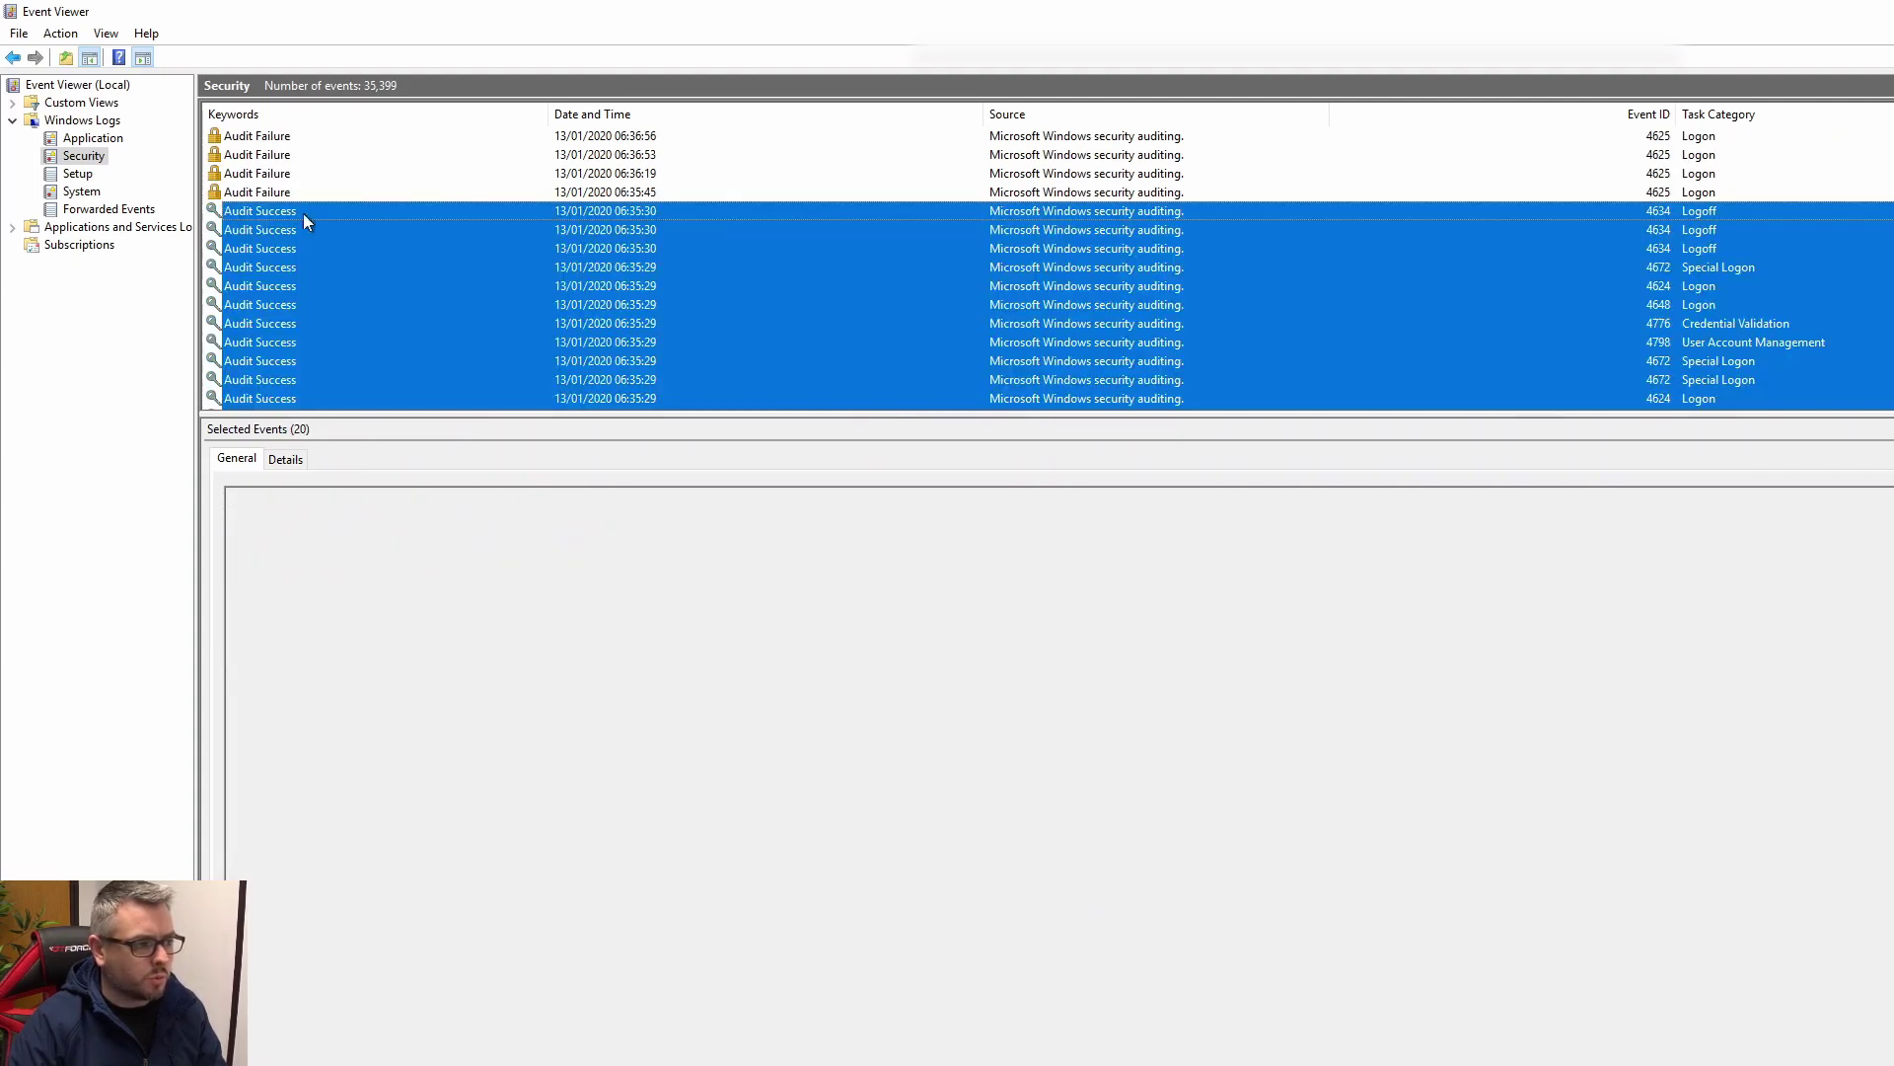
Examine the timestamps and task categories of the selected Audit Success events and compare them with the surrounding failures
scroll(466, 263, "down", 3)
scroll(665, 286, "down", 1)
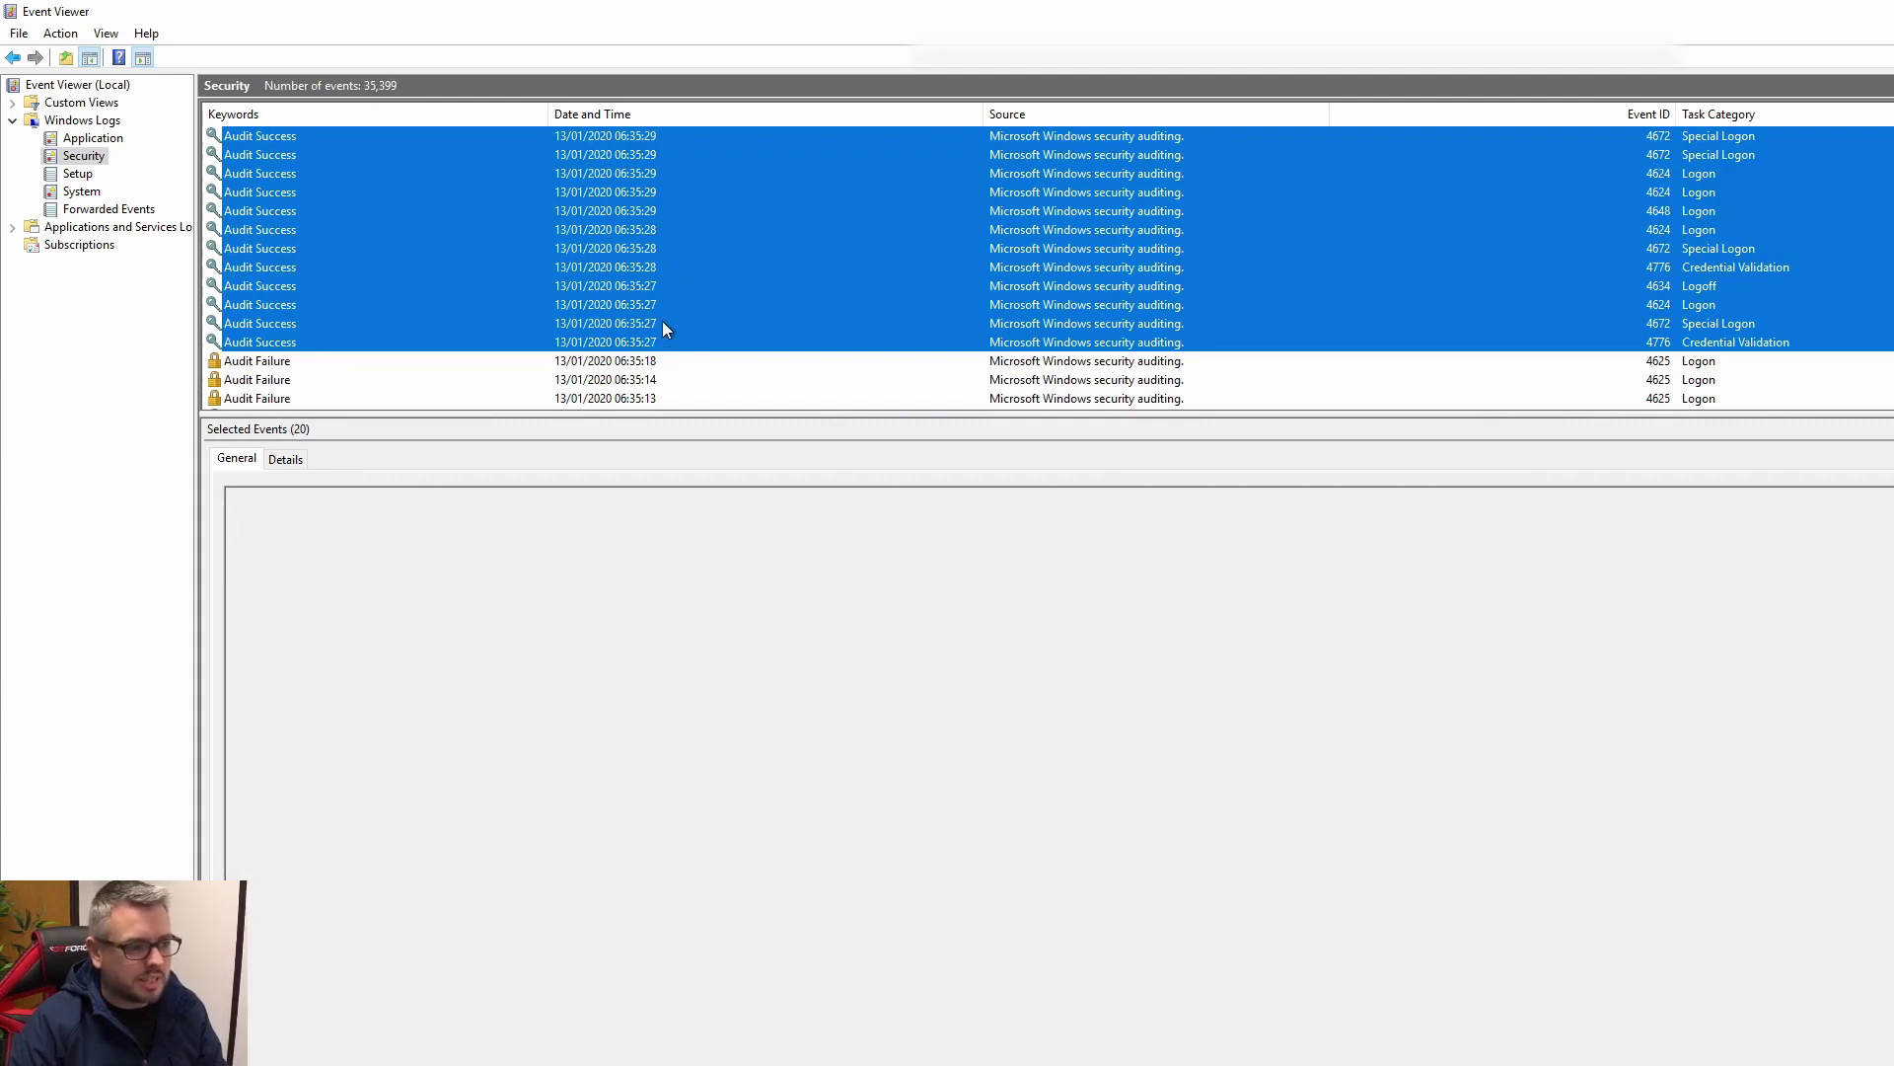
scroll(663, 326, "up", 2)
scroll(661, 277, "up", 1)
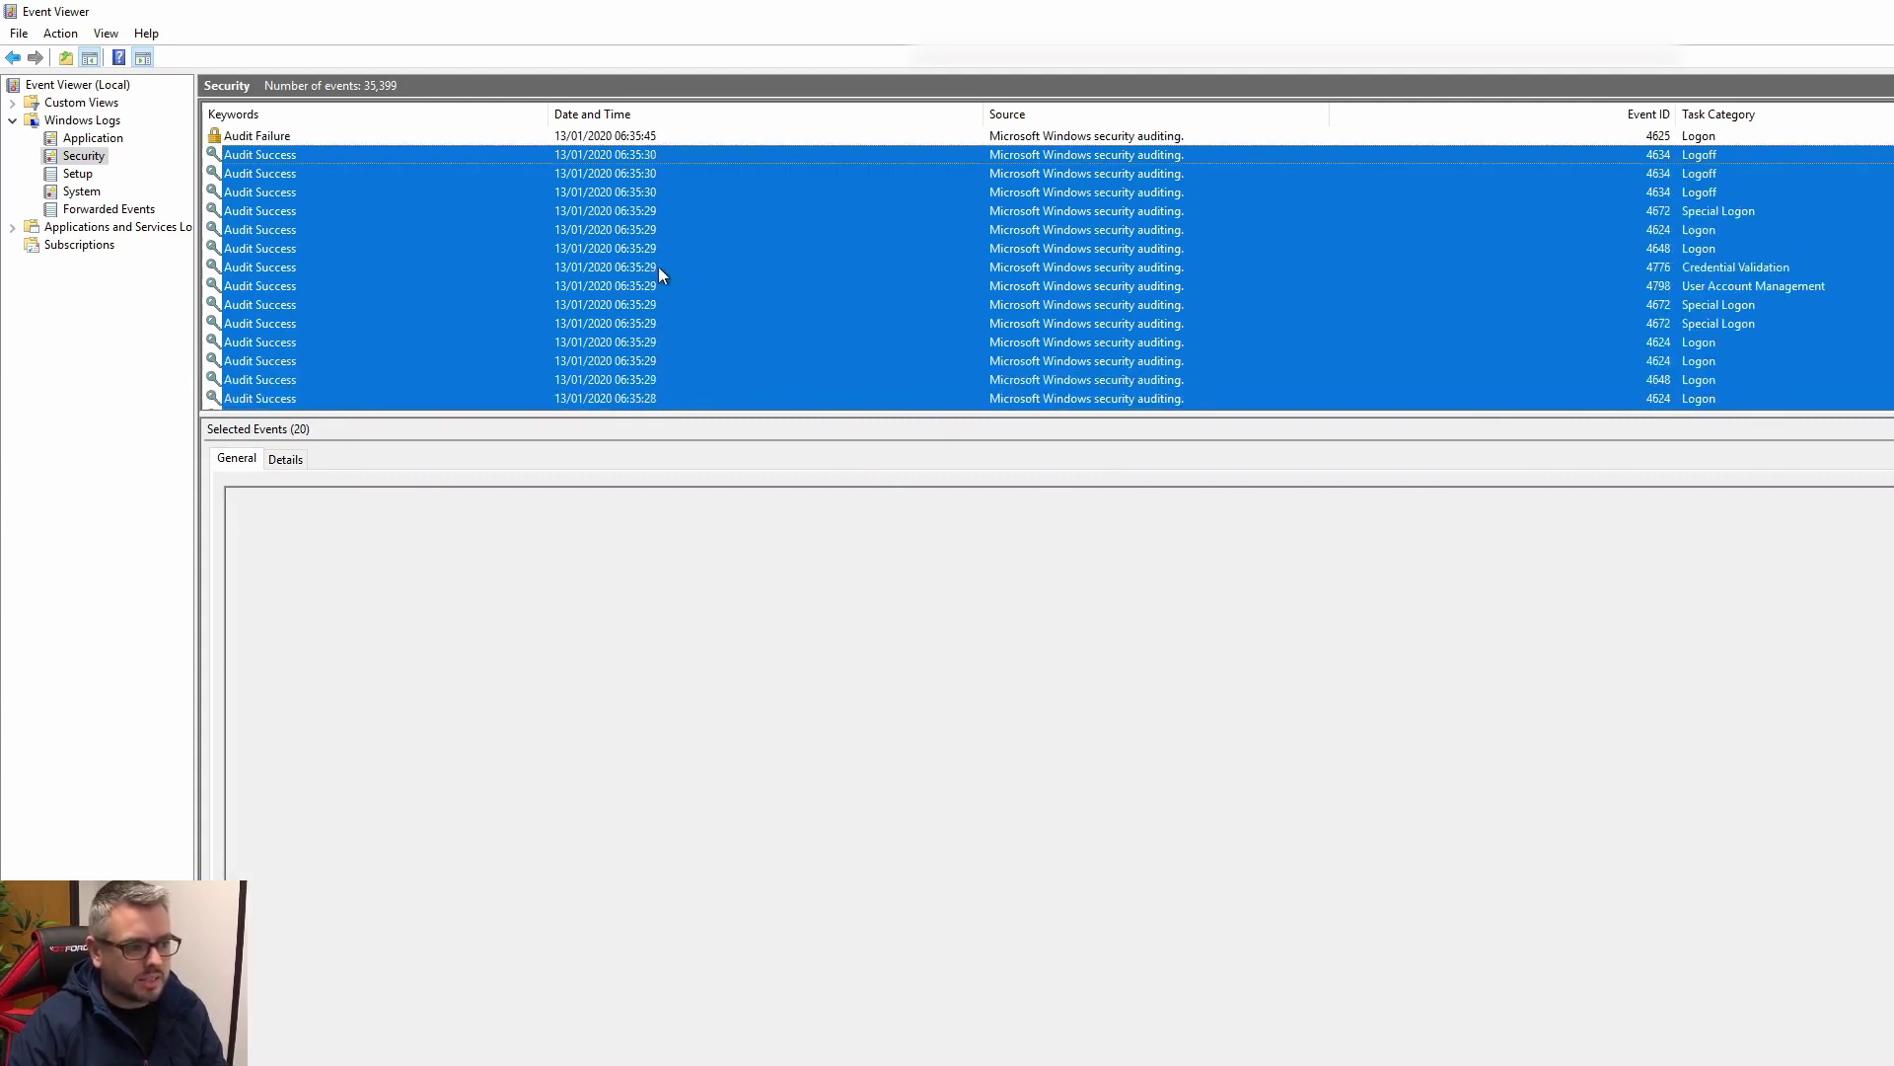
scroll(1726, 227, "down", 4)
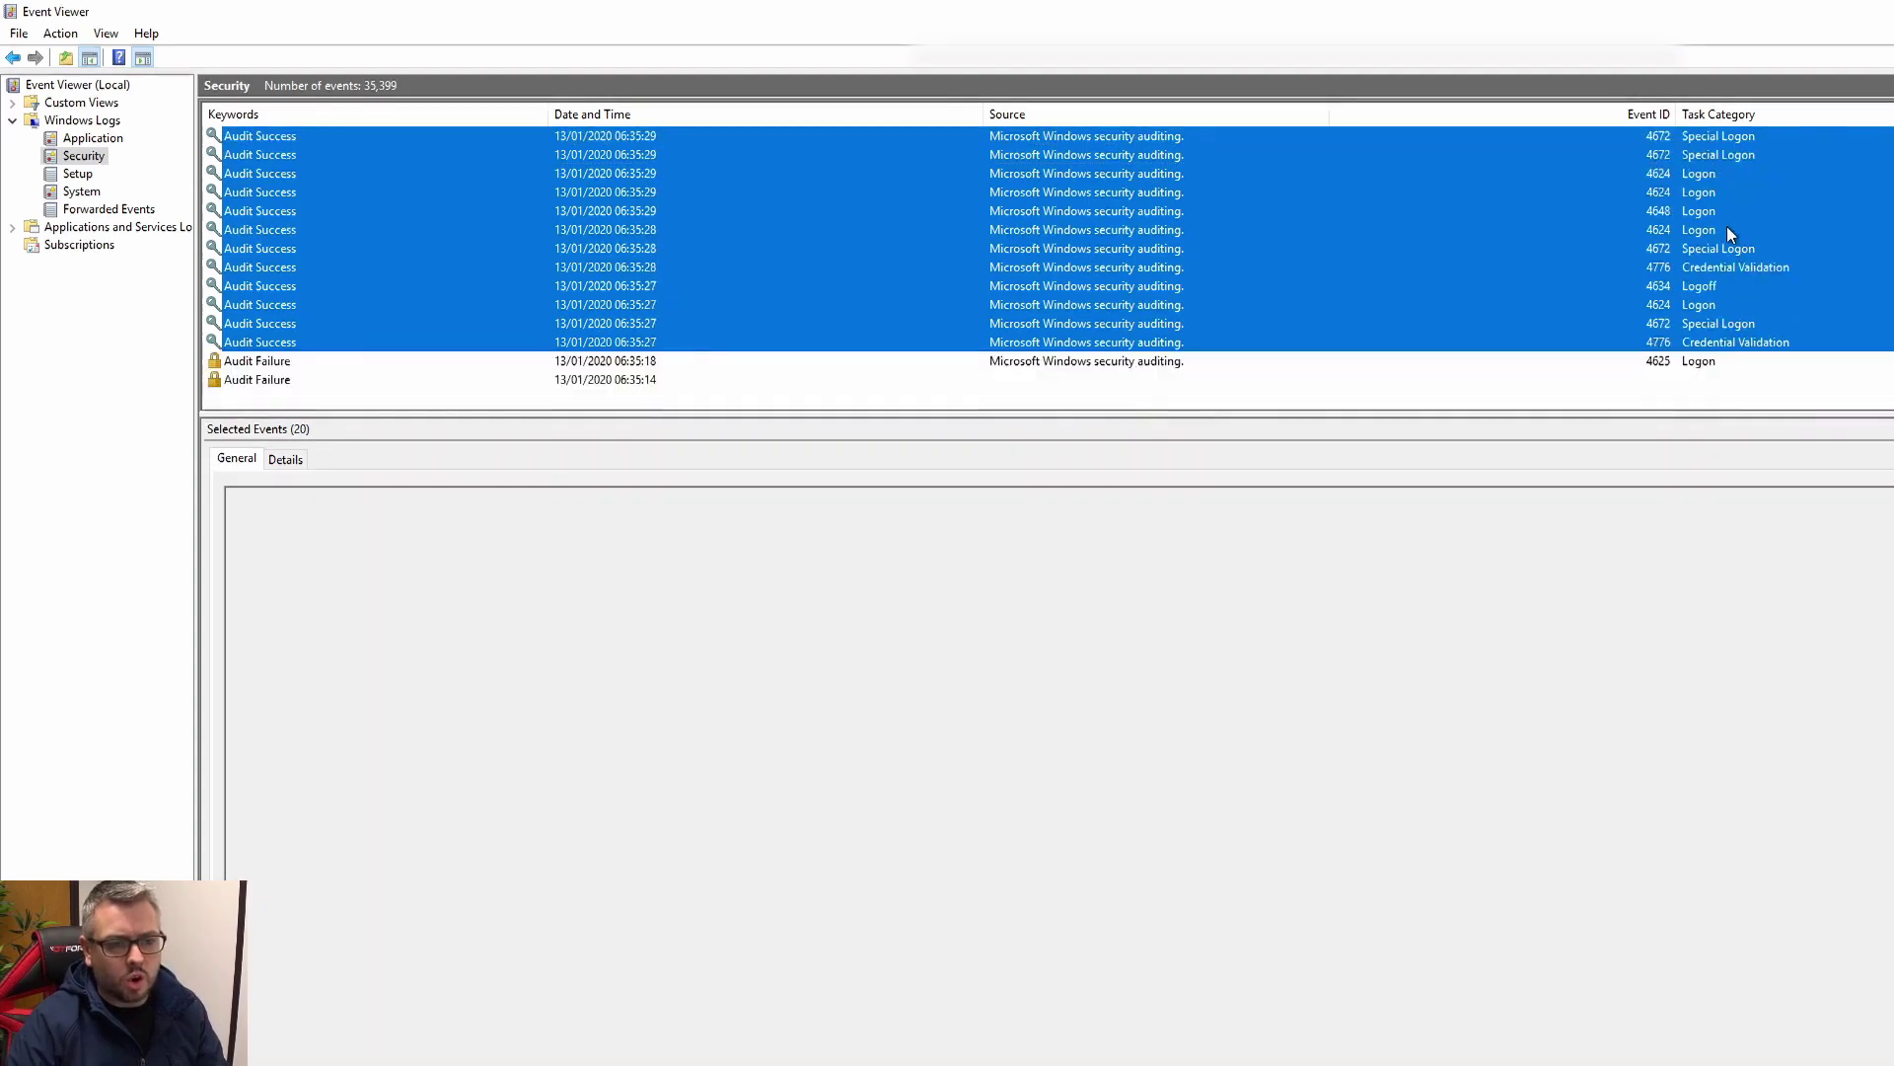
scroll(1472, 292, "up", 3)
scroll(1436, 311, "up", 2)
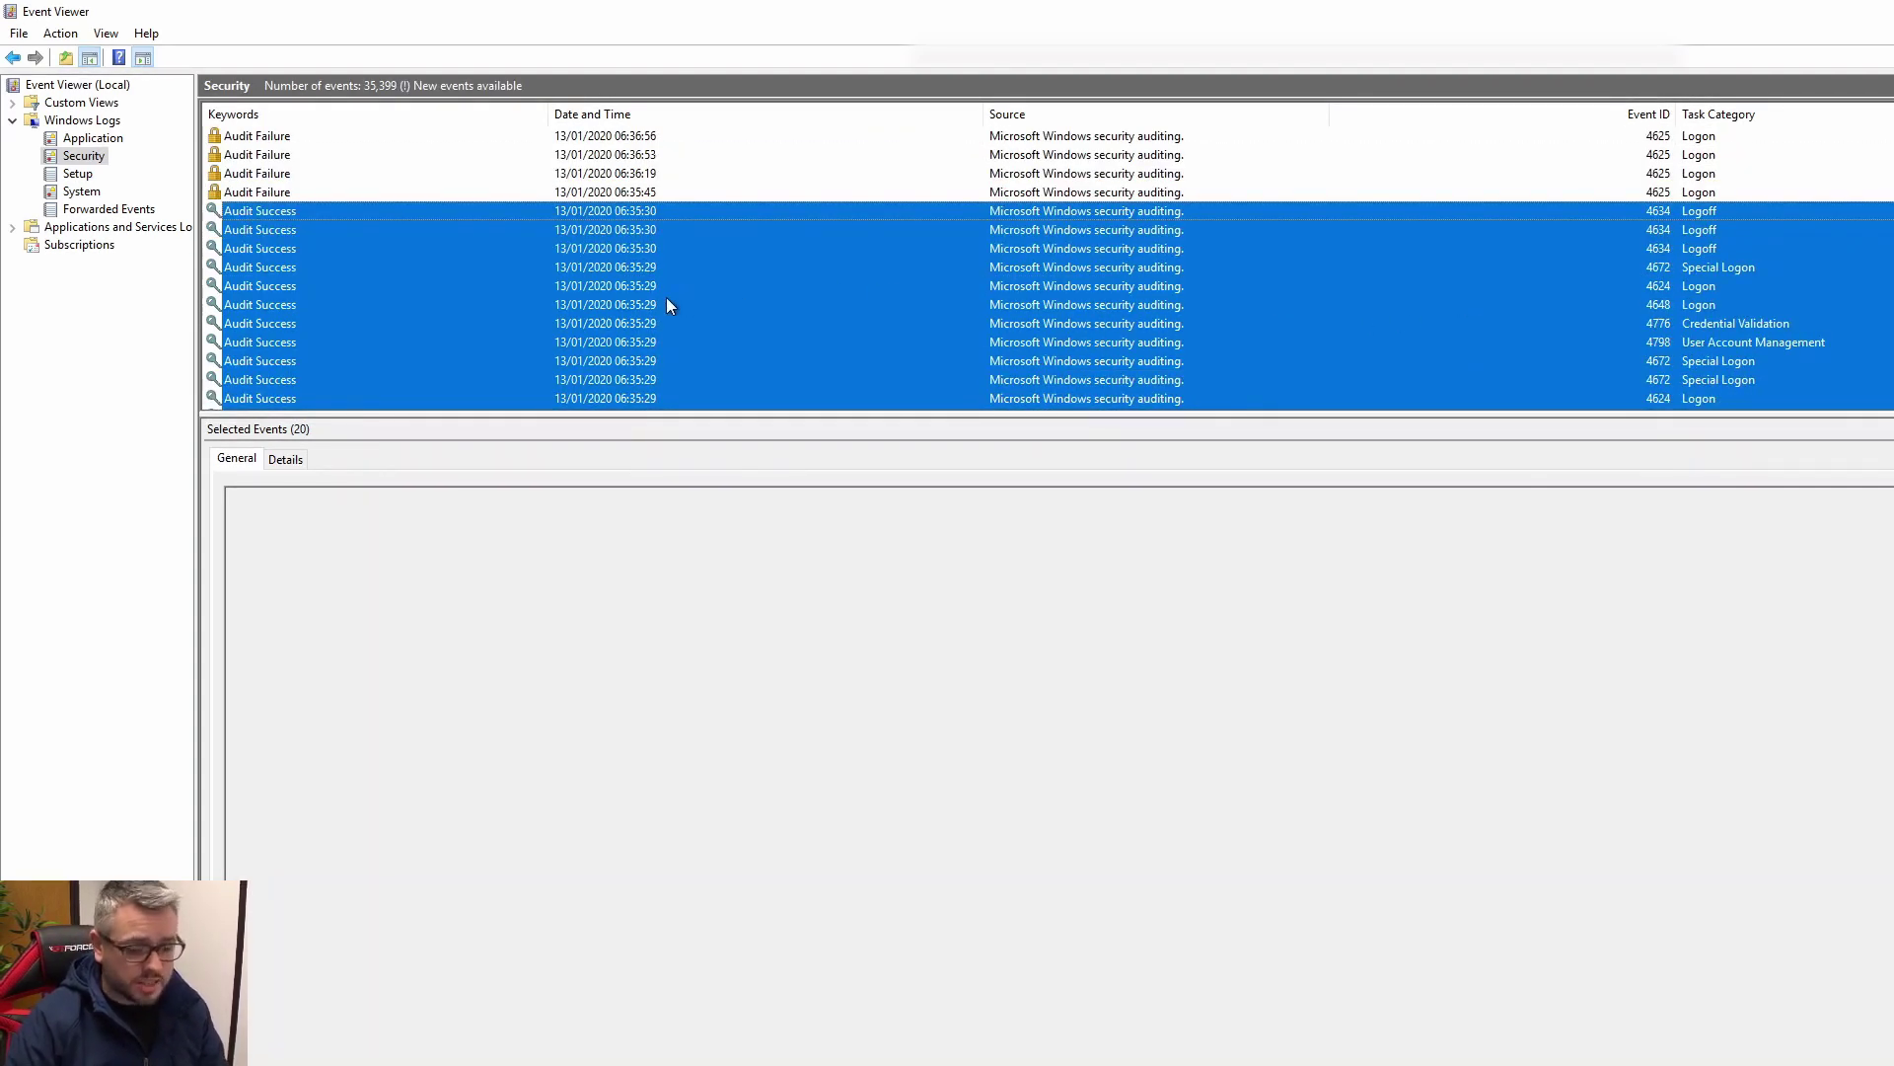
scroll(657, 233, "up", 3)
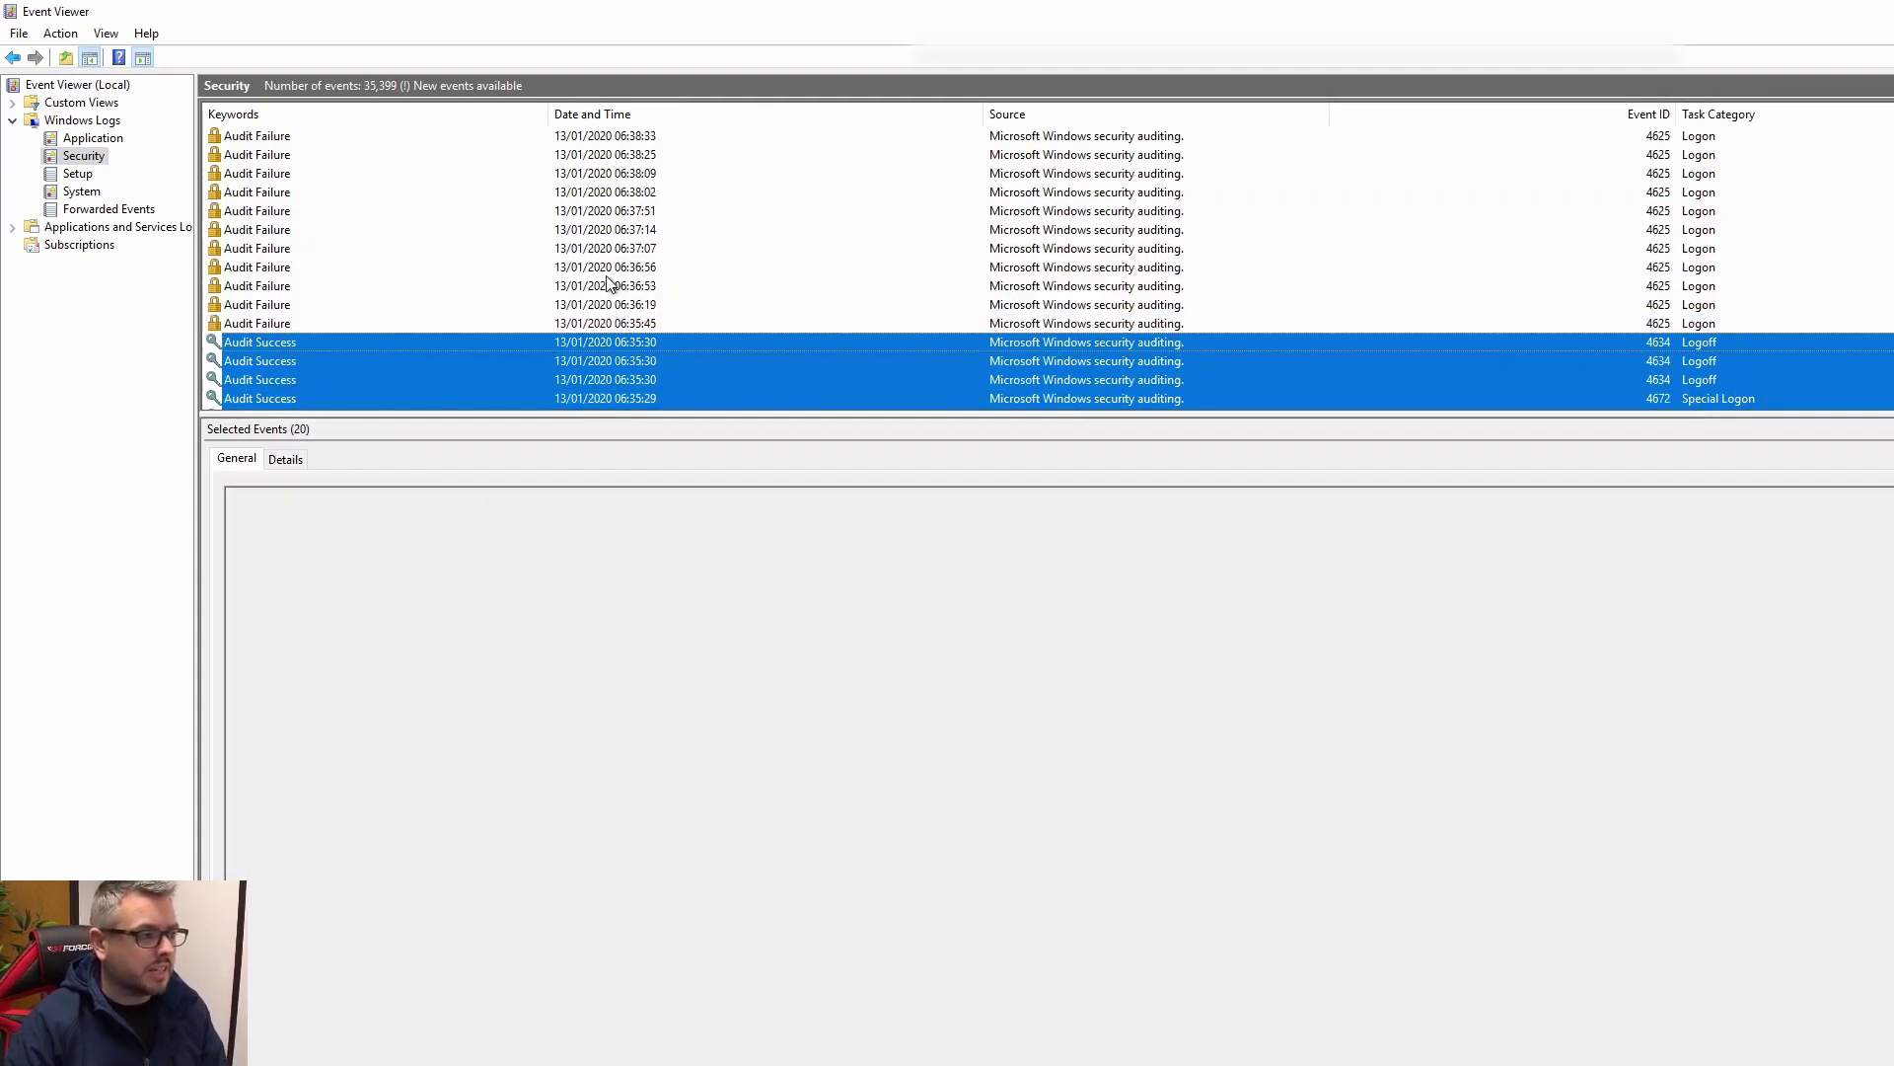
Review the Audit Failure events one by one from the 06:35:45 entry up to the newest at 06:38:33
left_click(391, 326)
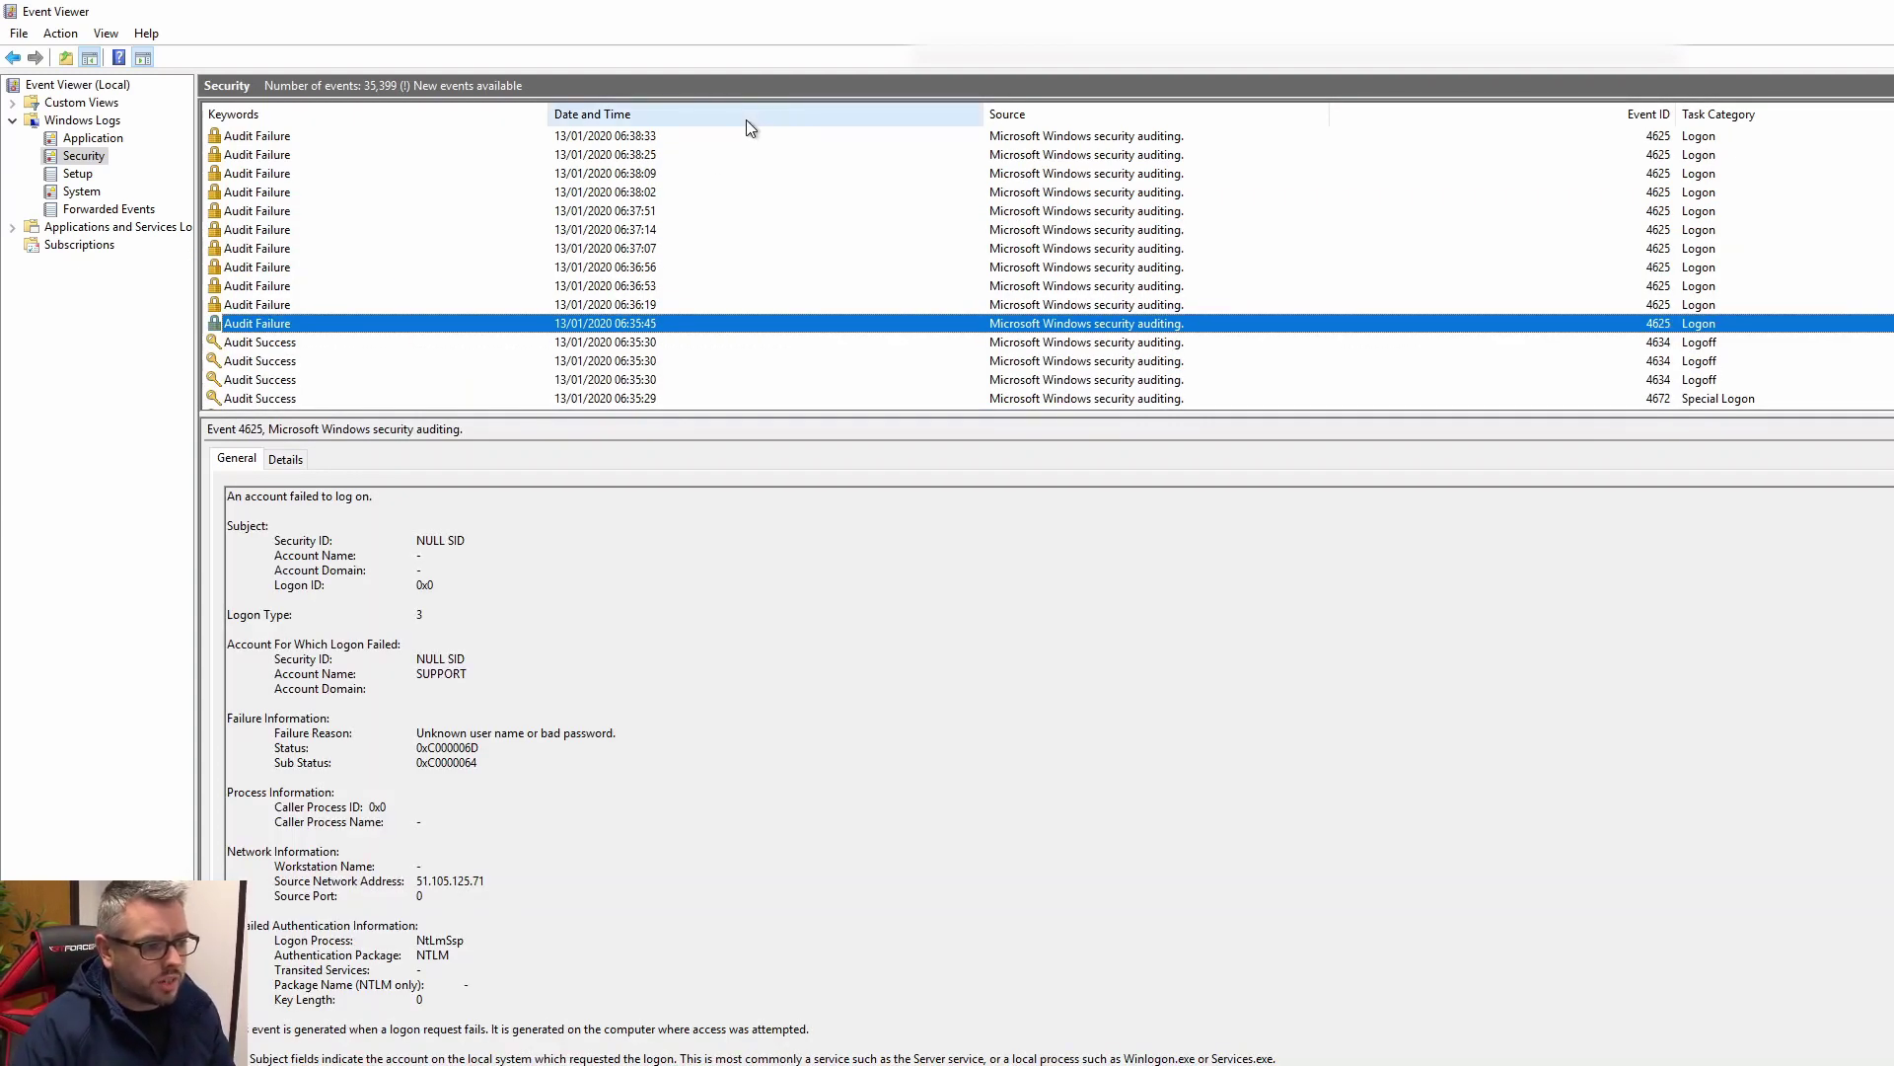
key("Up")
key("Up")
key("Up")
key("Up")
key("Up")
key("Up")
key("Up")
key("Up")
key("Up")
key("Up")
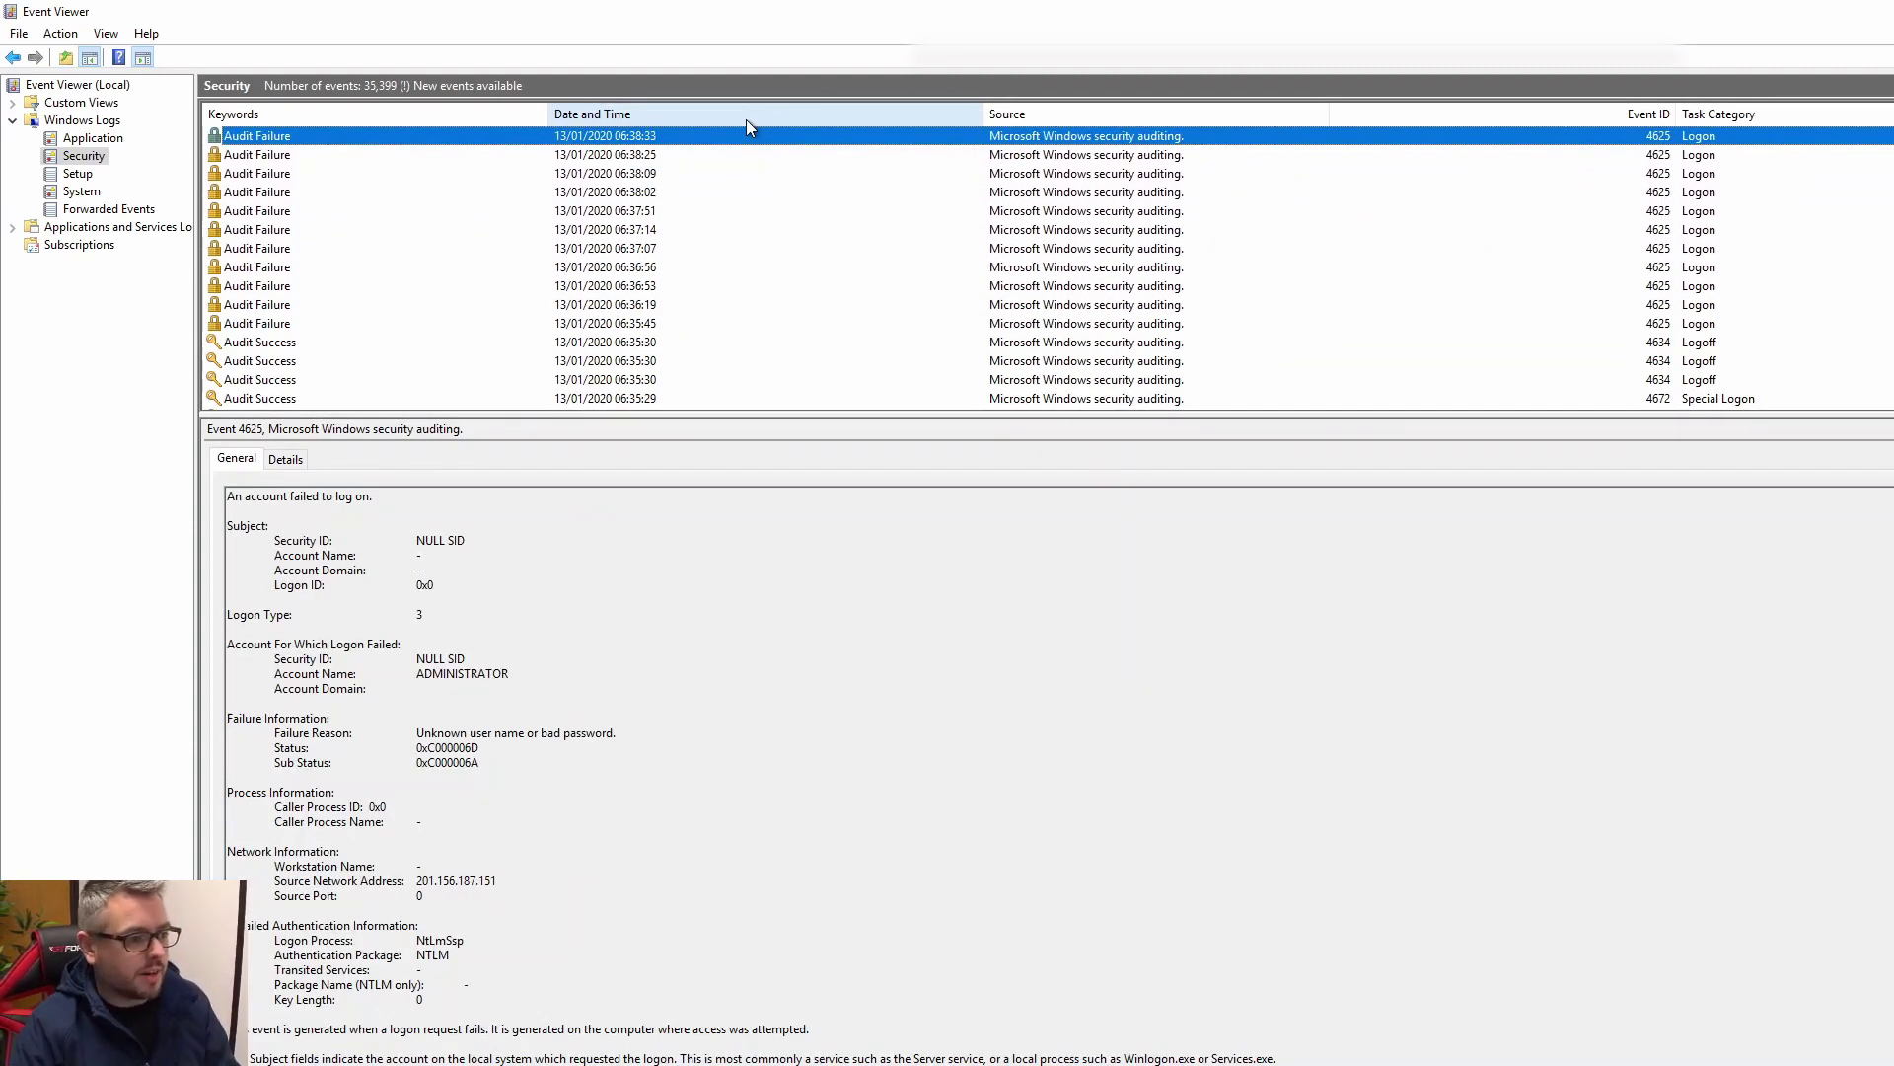
Refresh the Security log and highlight the failure reason and account name in the newest Audit Failure event
key("F5")
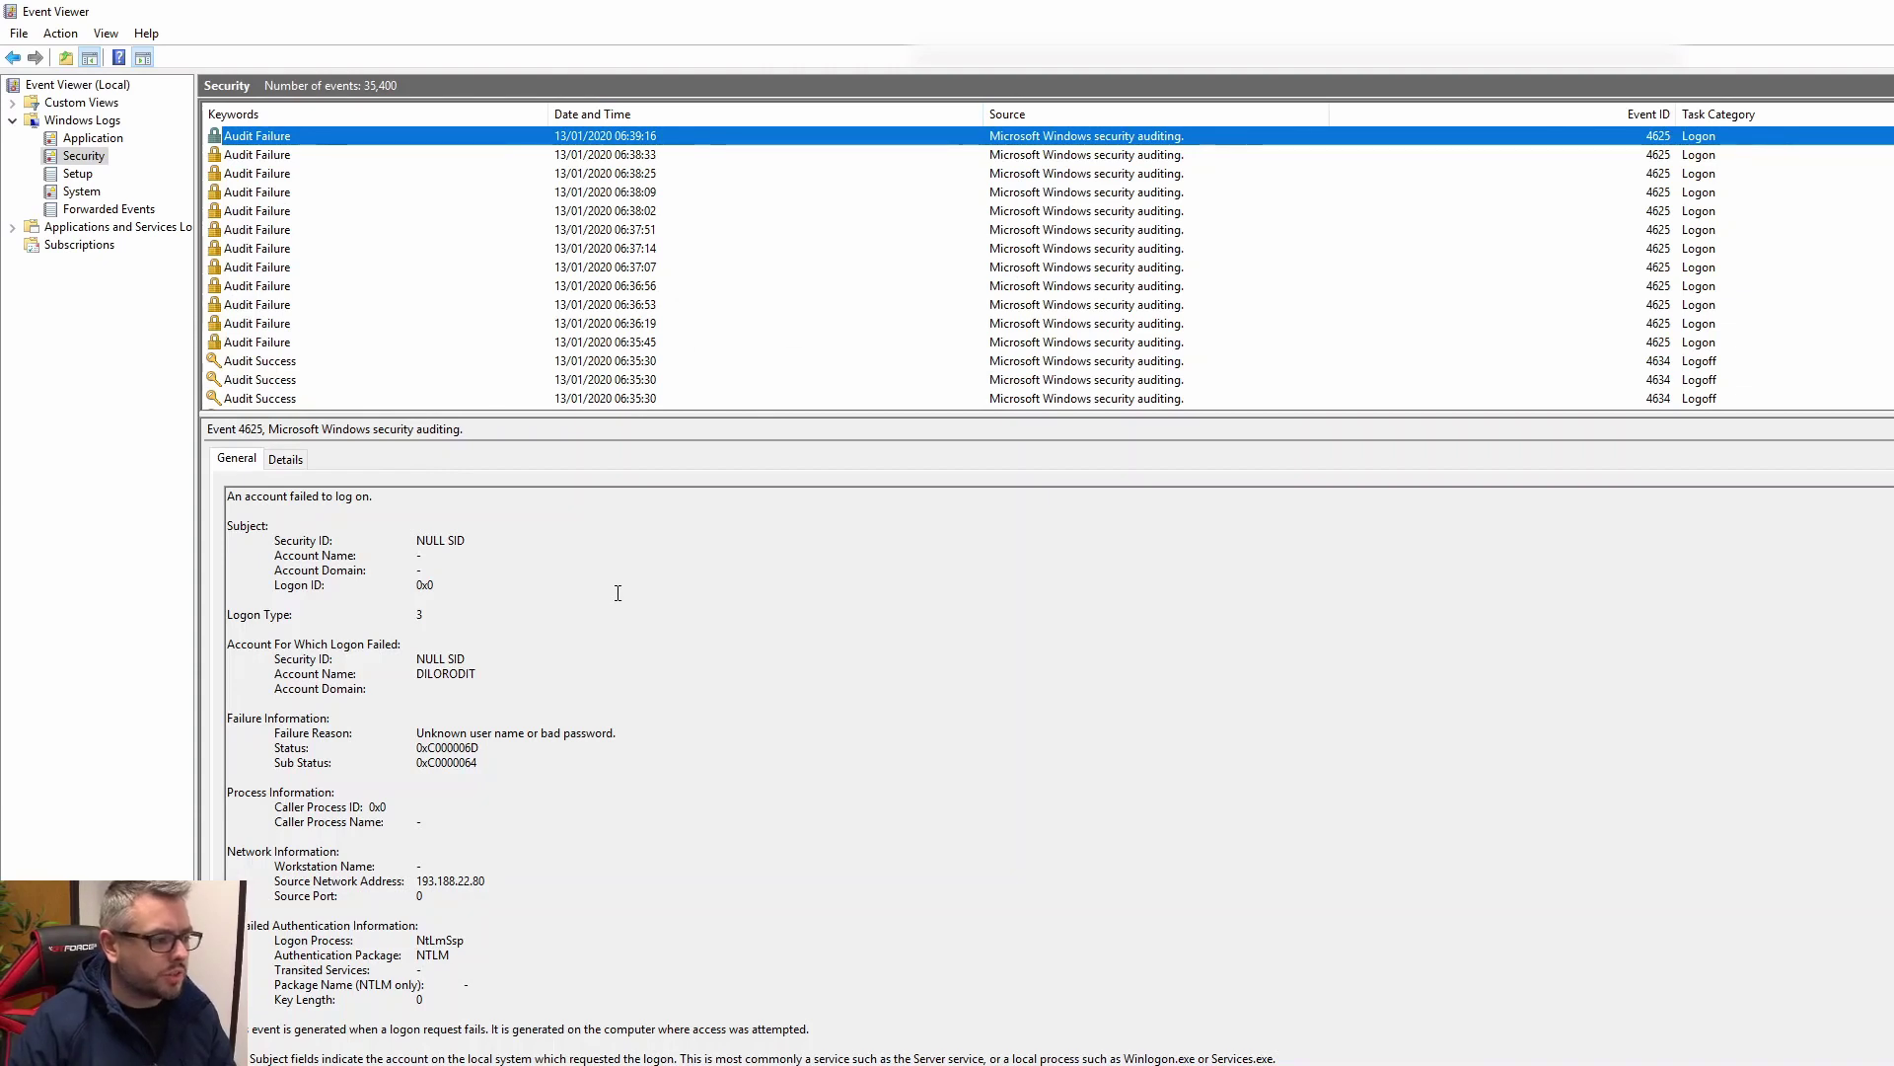
double_click(292, 735)
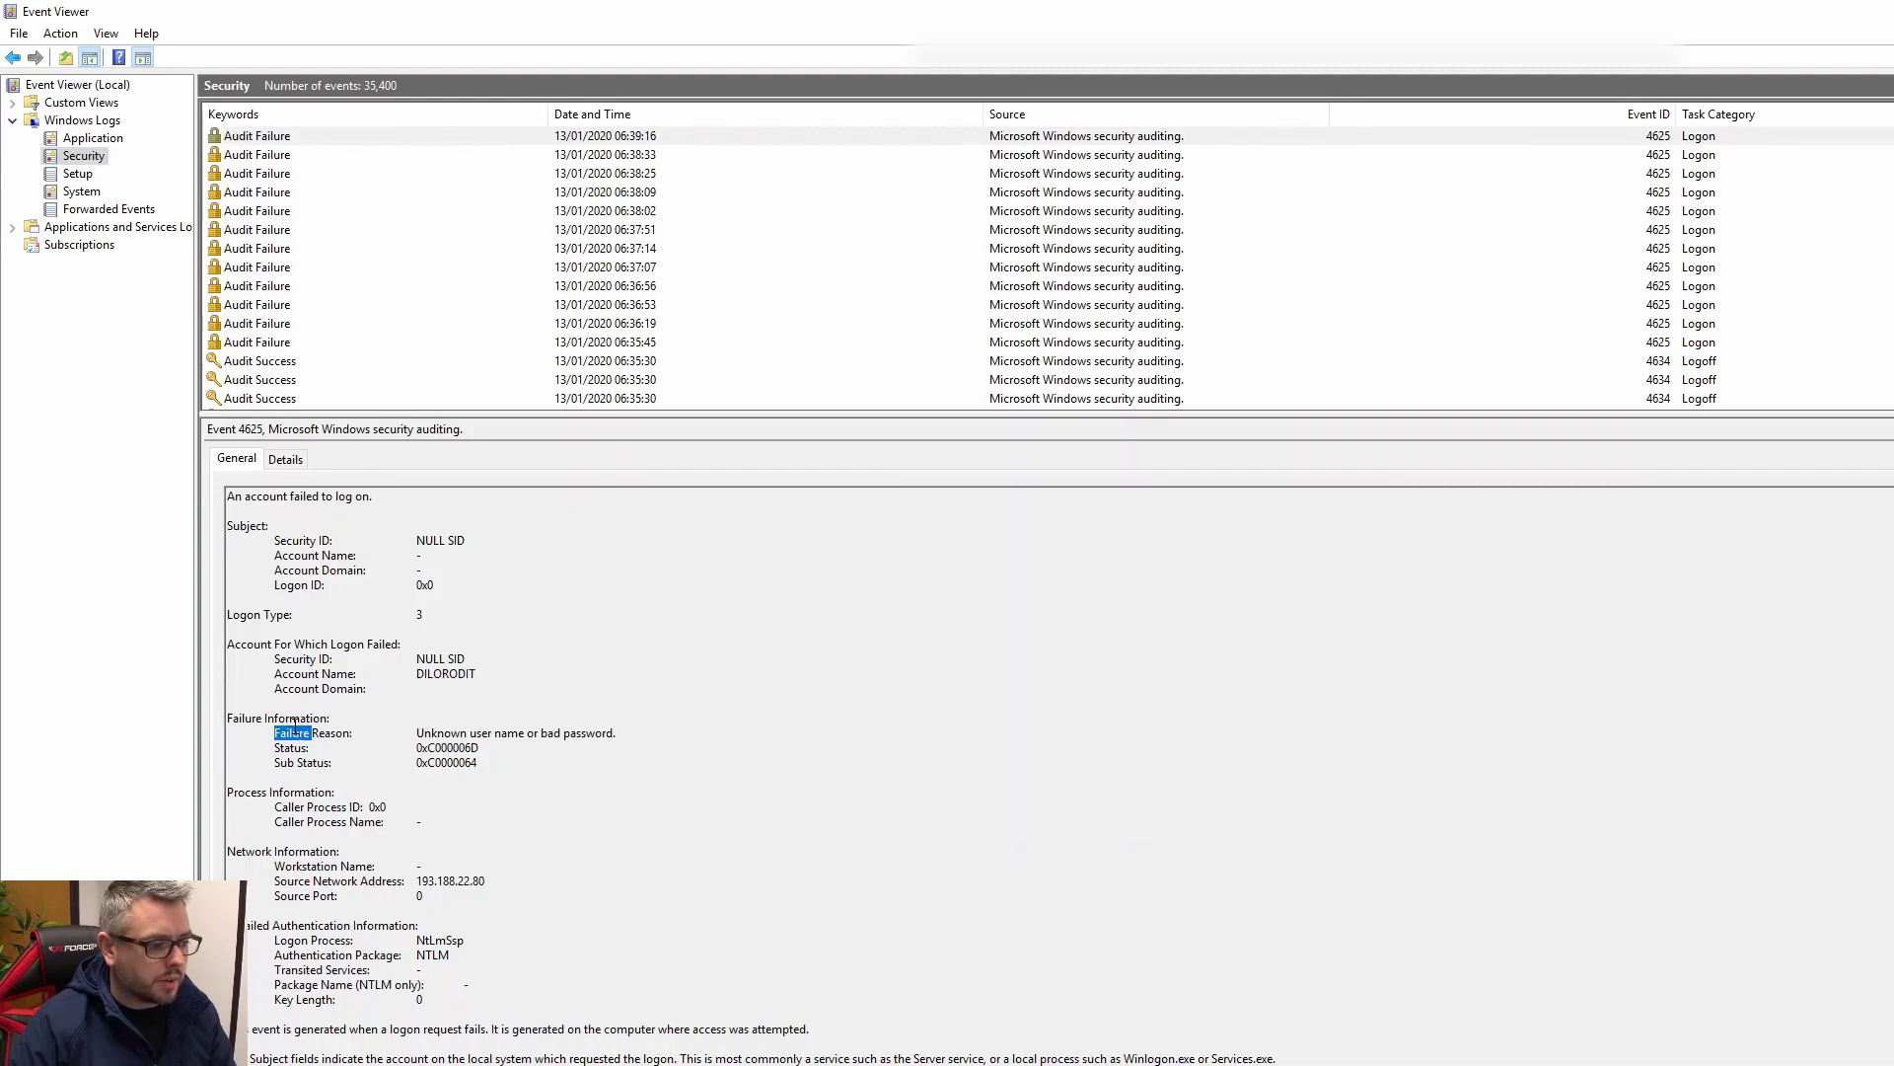
left_click_drag(275, 733, 634, 738)
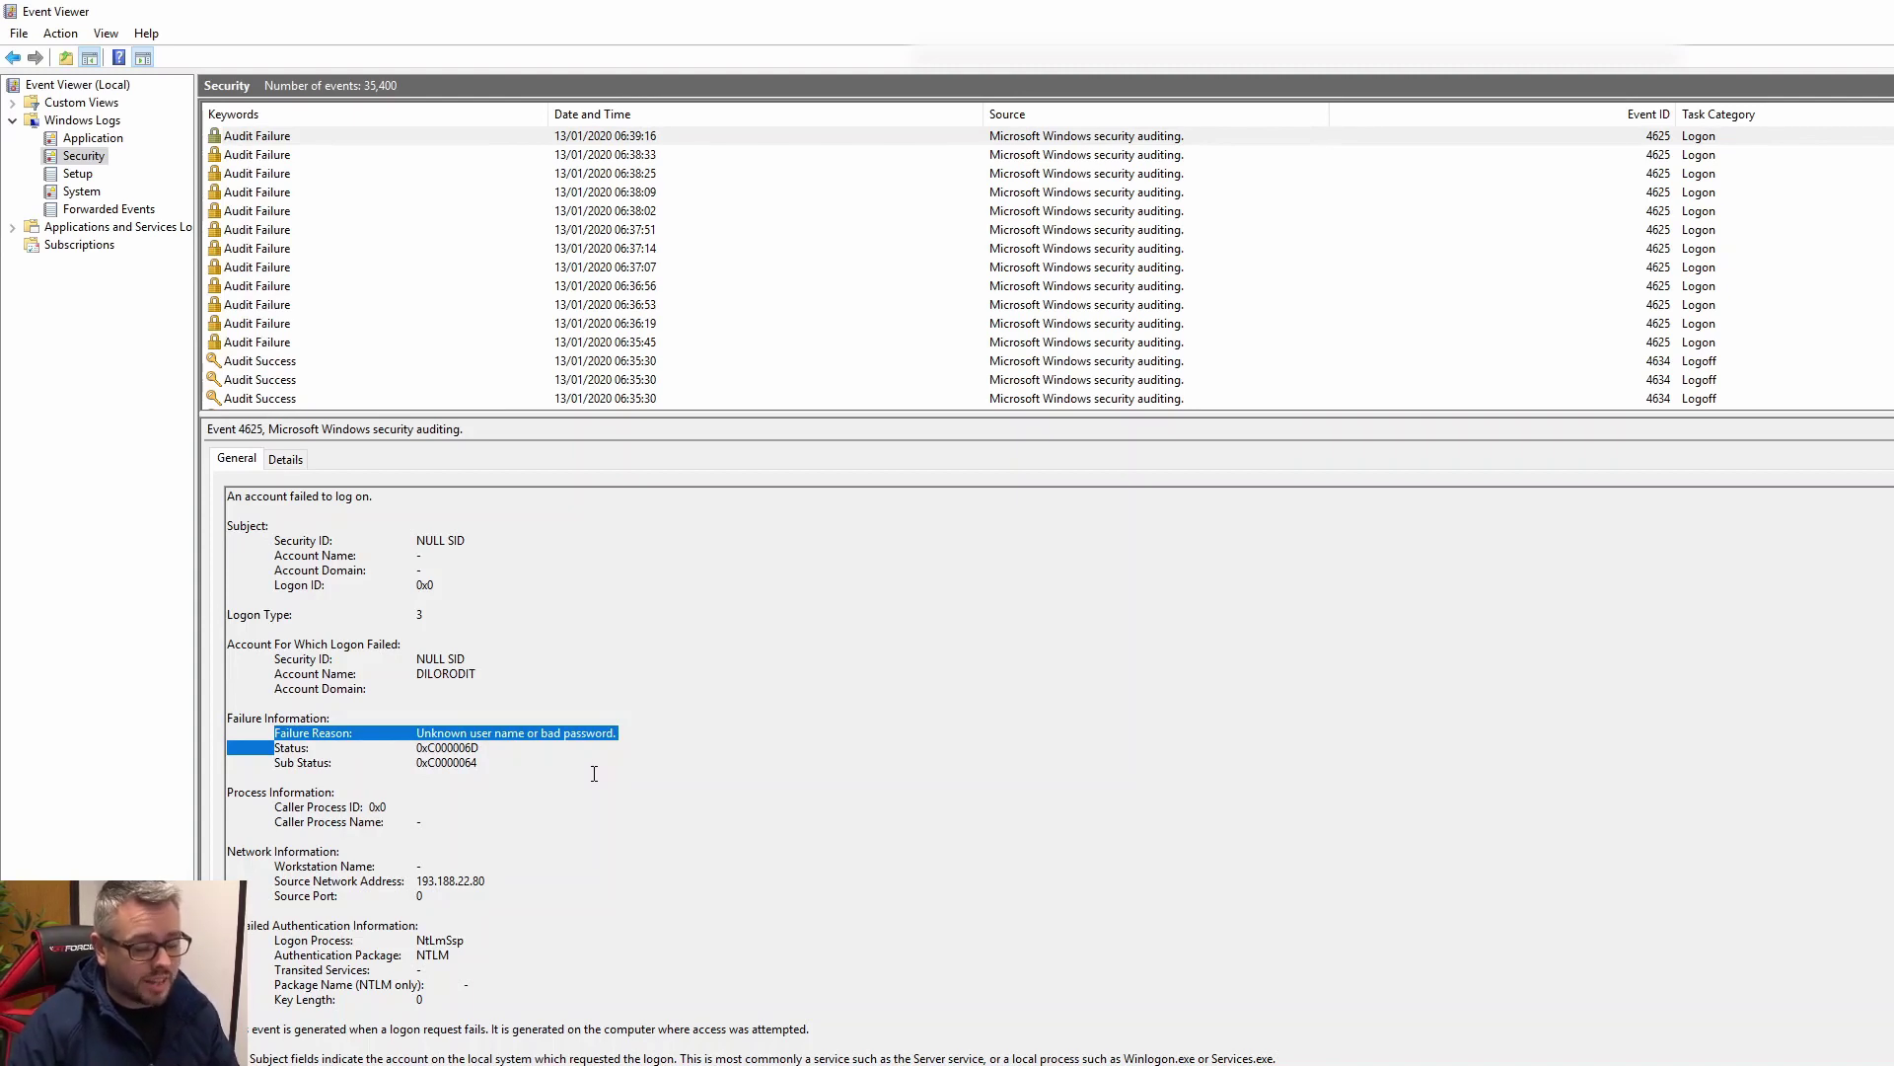
left_click_drag(324, 655, 441, 690)
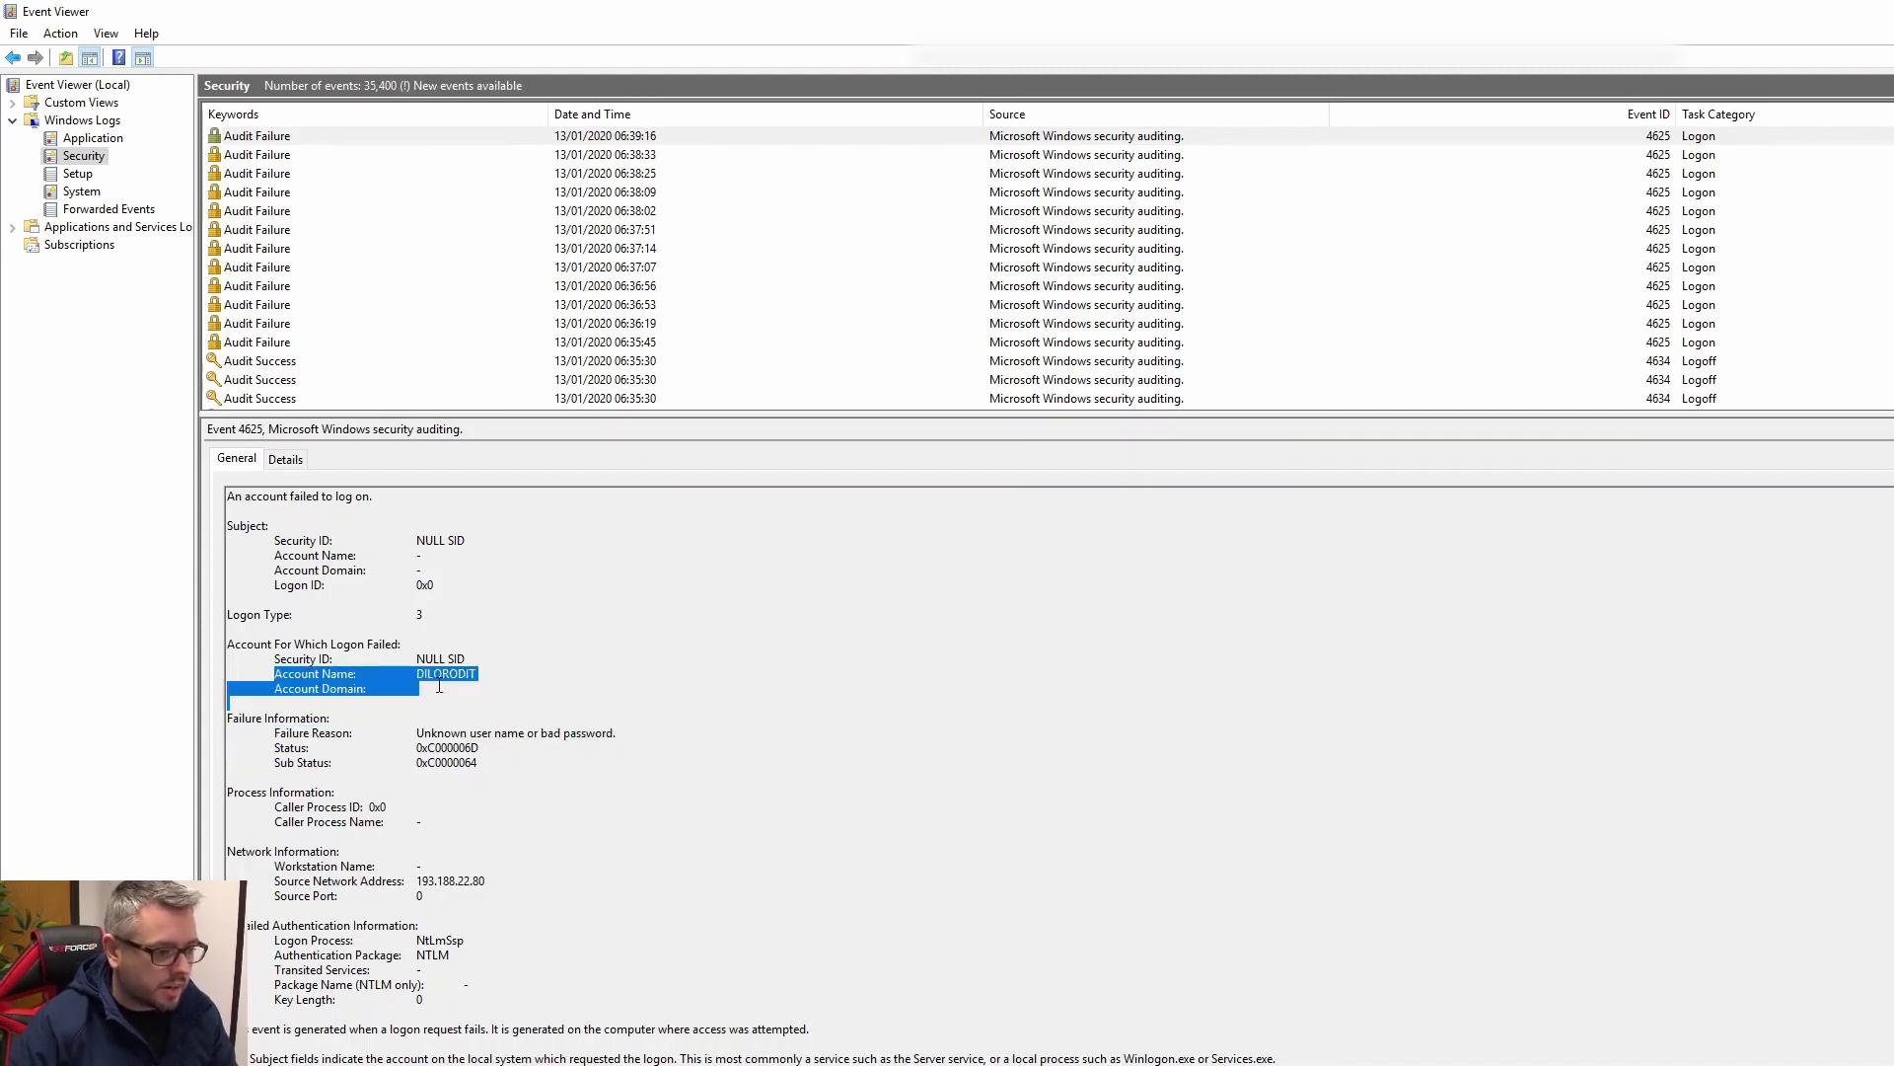
double_click(451, 677)
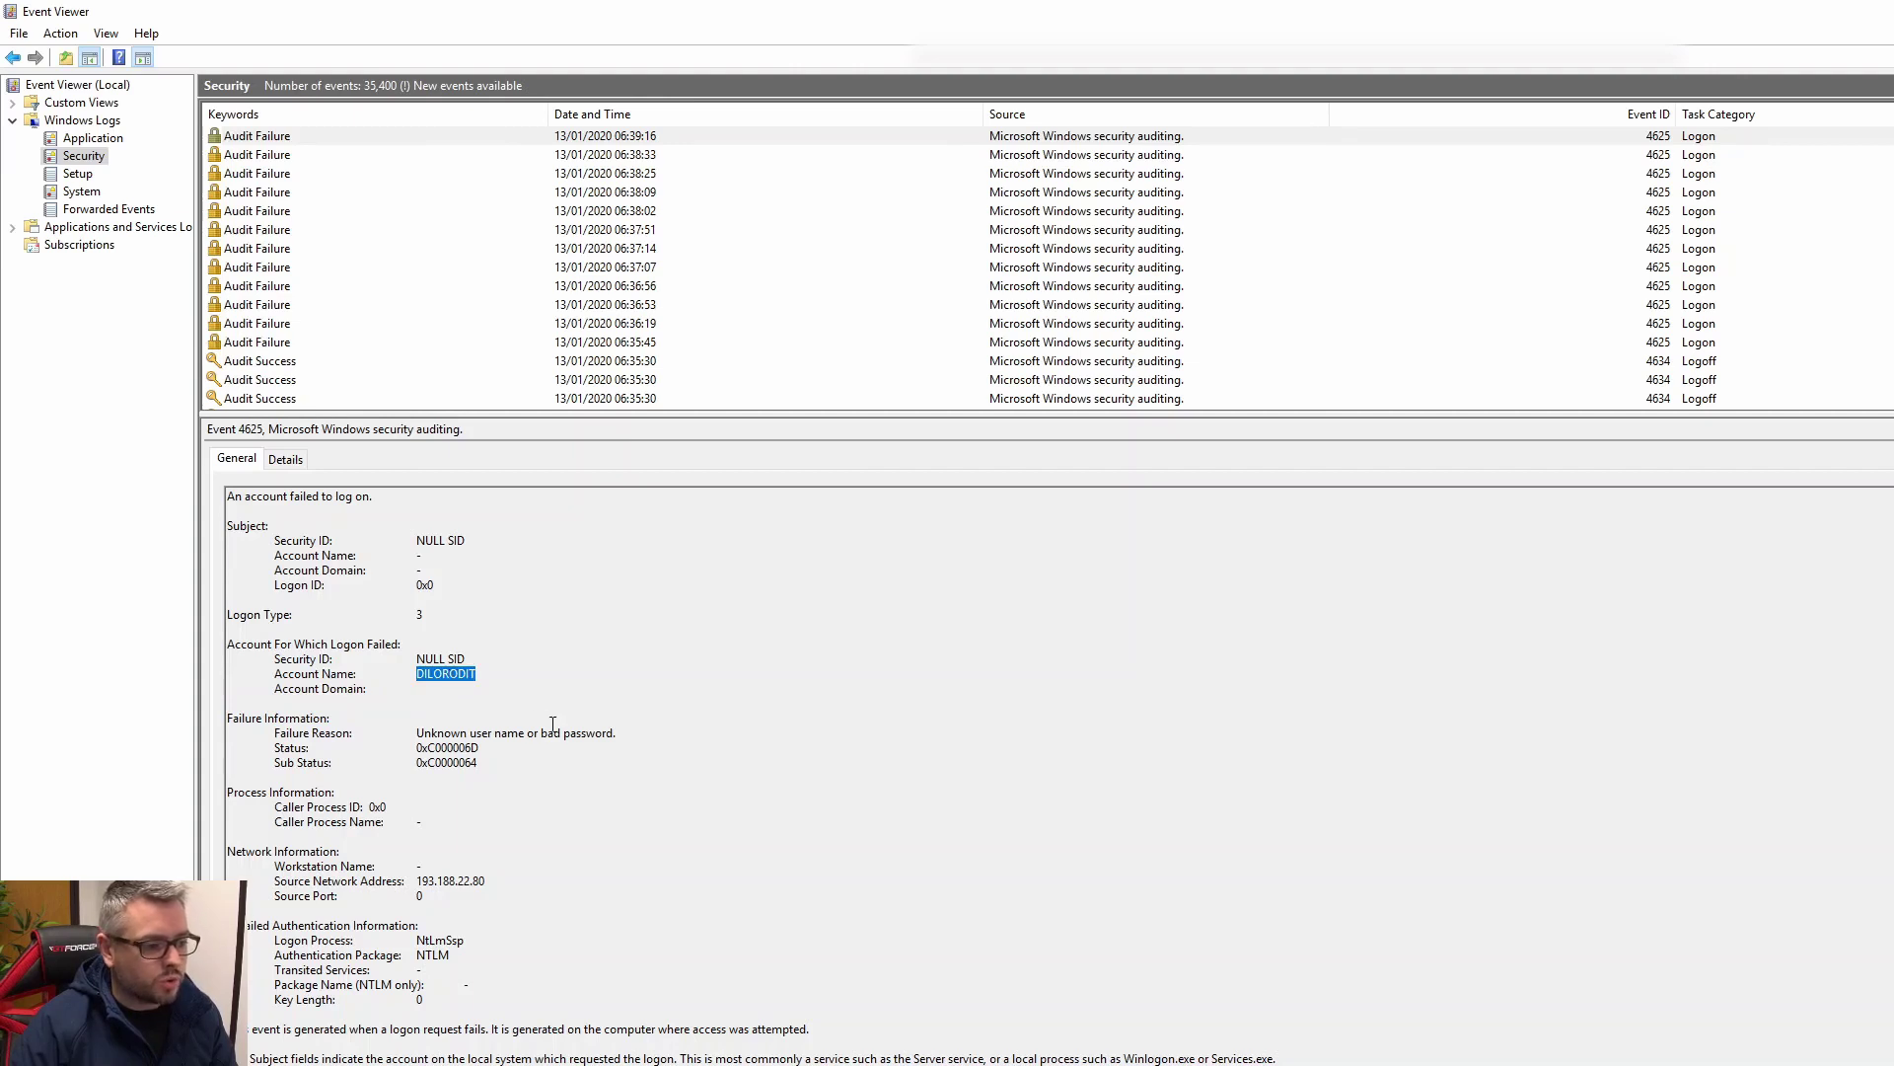
left_click(456, 674)
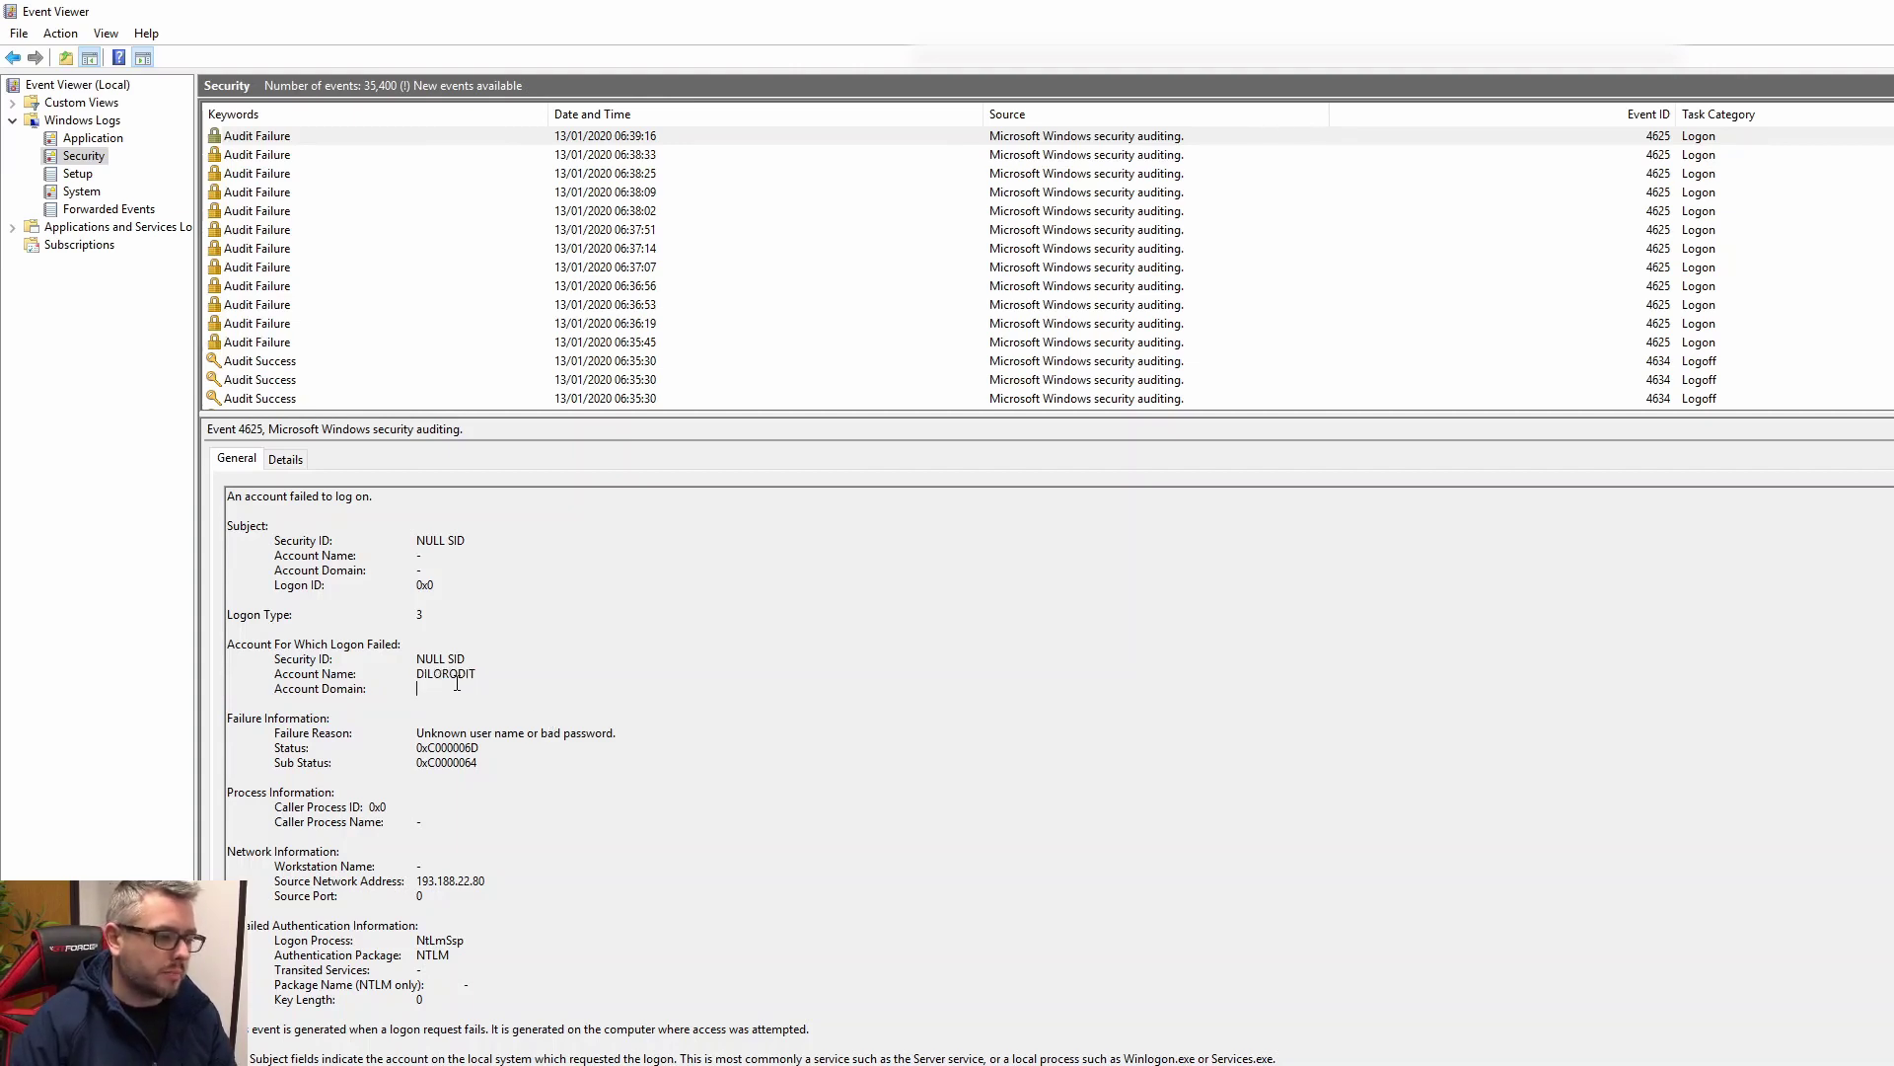
double_click(463, 674)
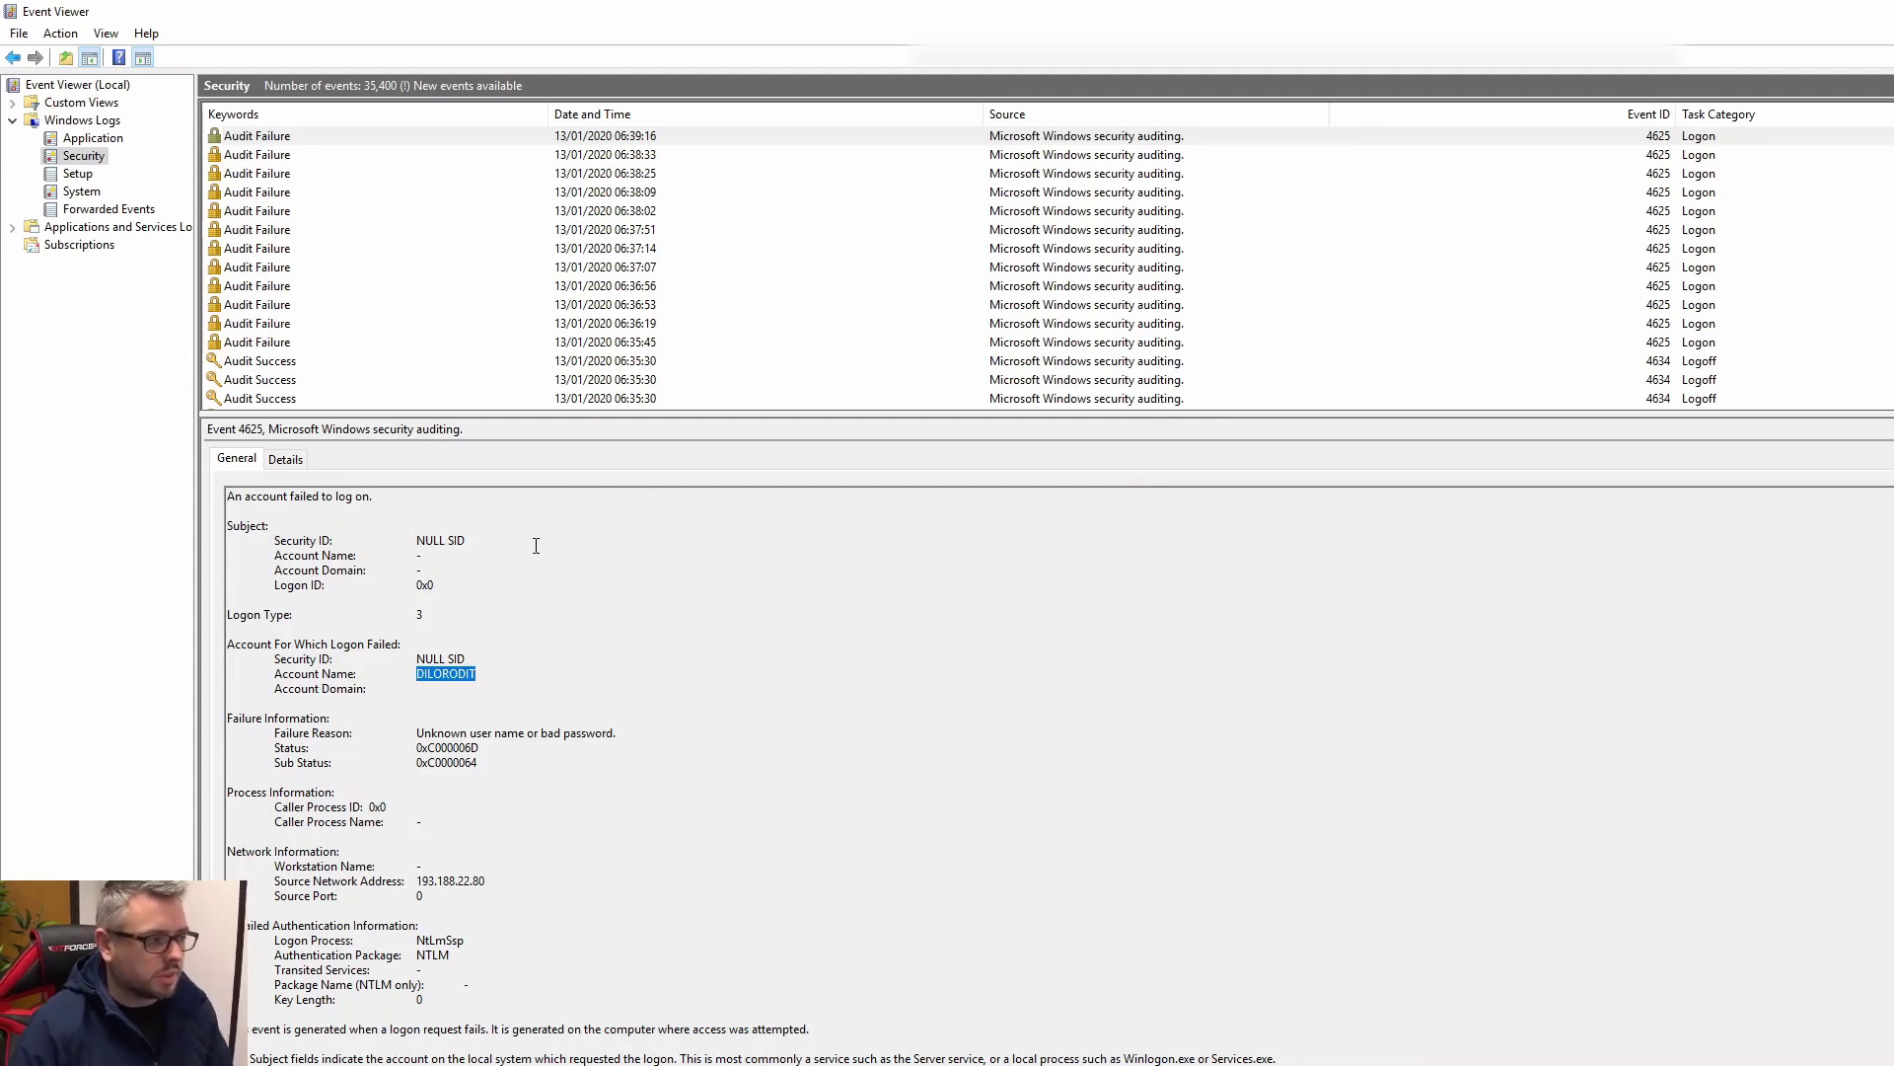
Compare the attempted account names in the older Audit Failure events down to 06:35:45, and highlight that last event's source network address
left_click(356, 156)
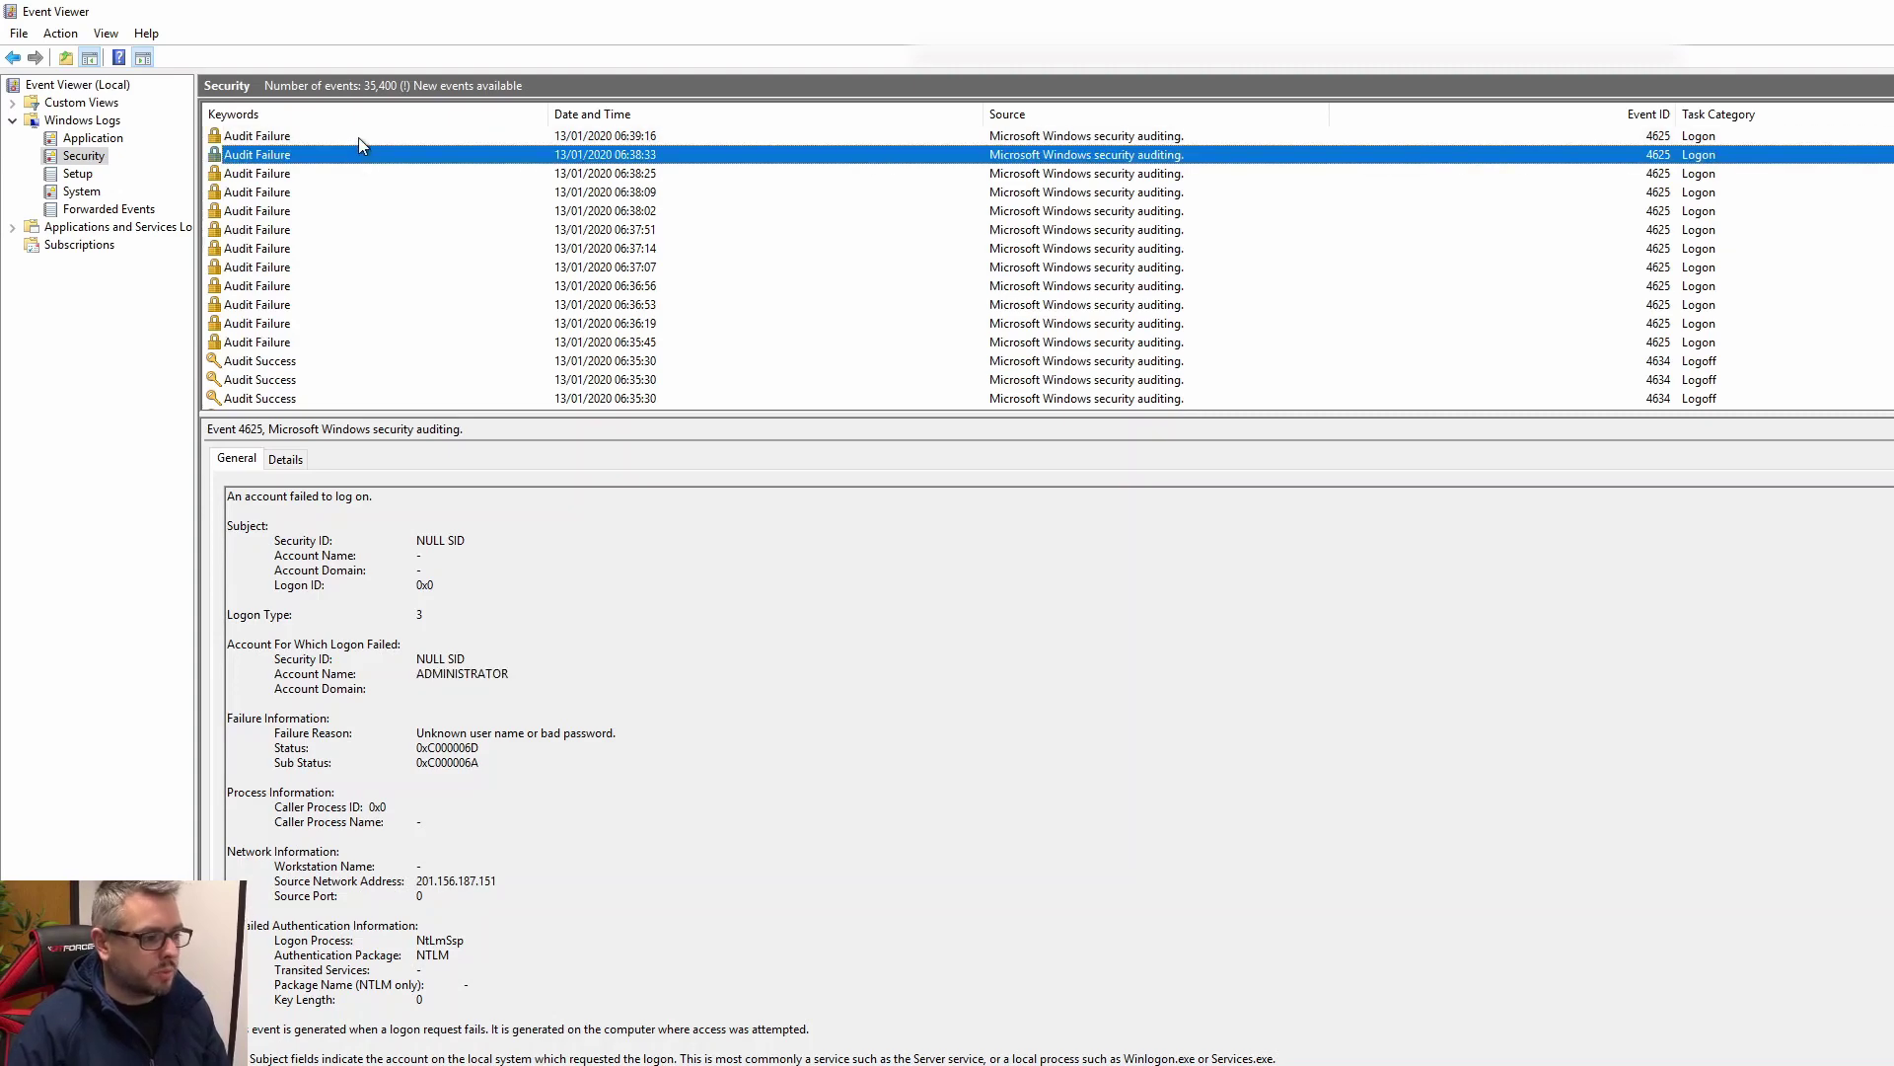
left_click(358, 138)
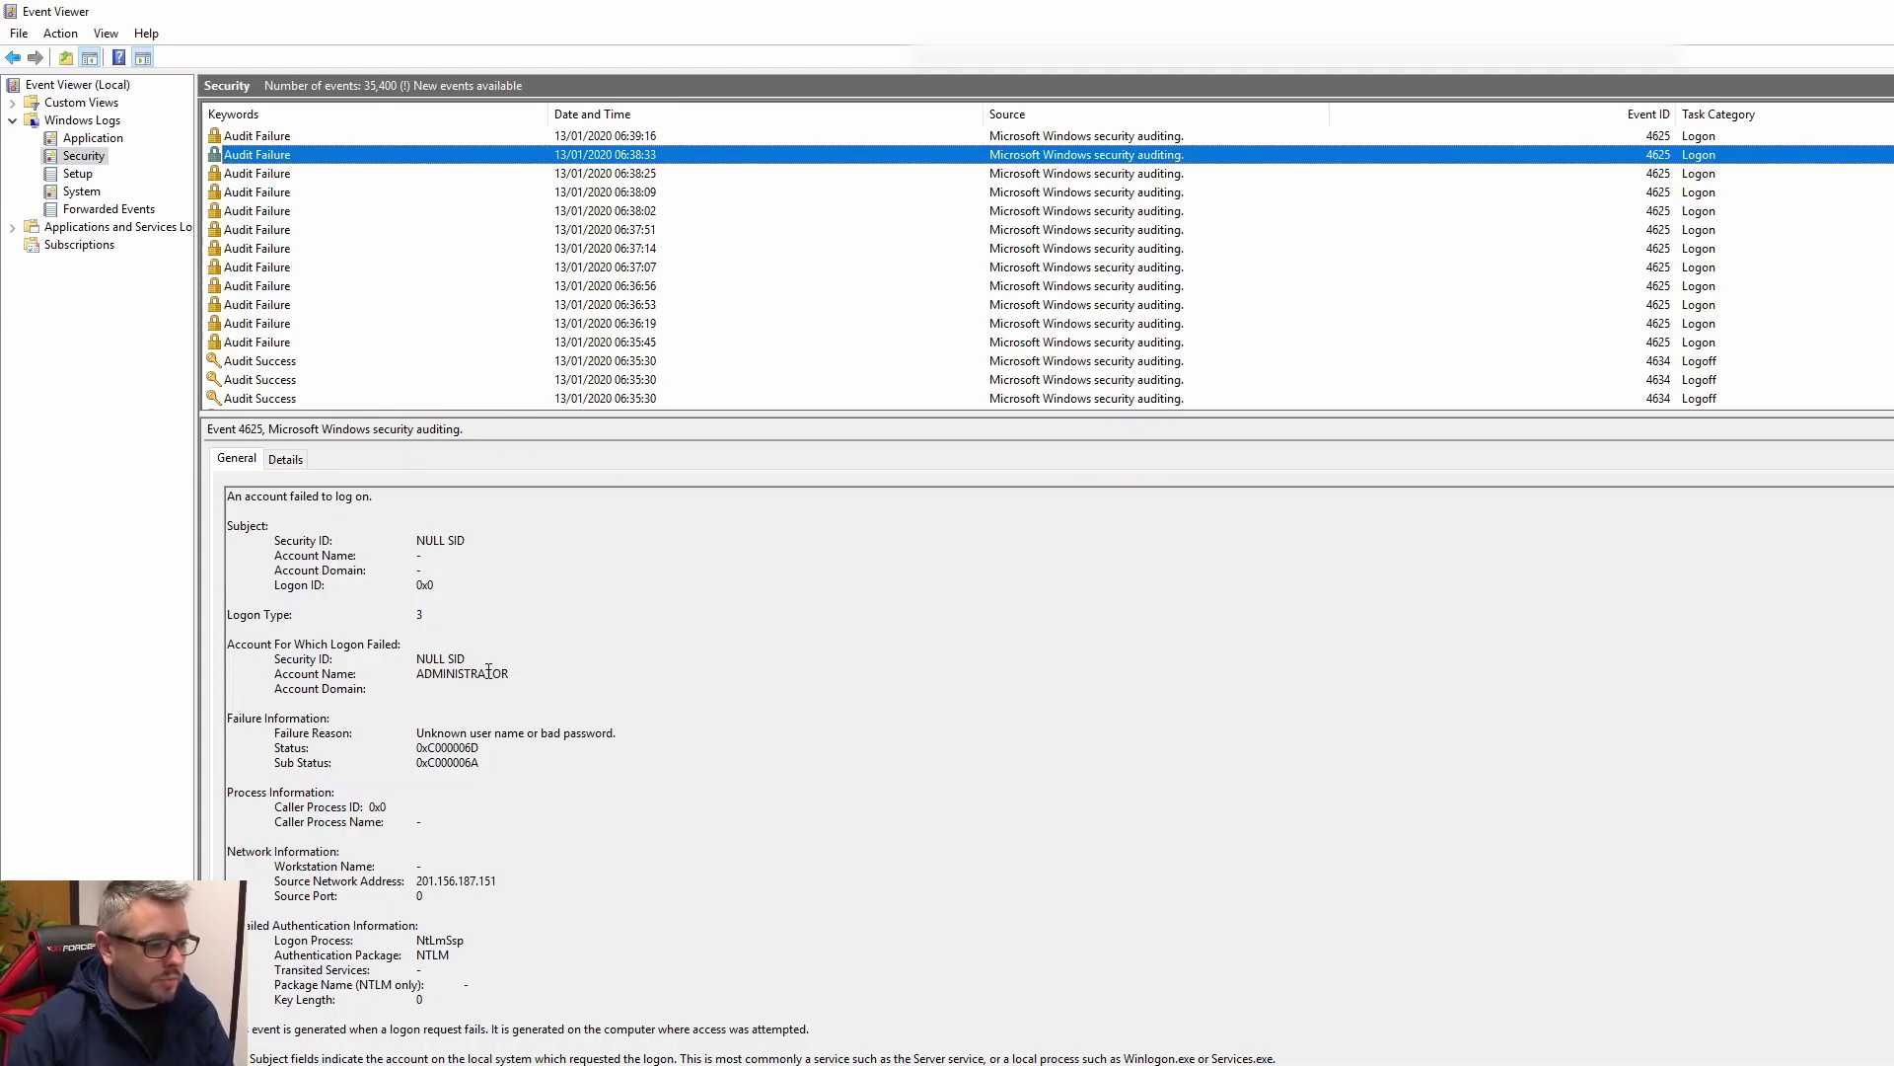
key("Down")
key("Down")
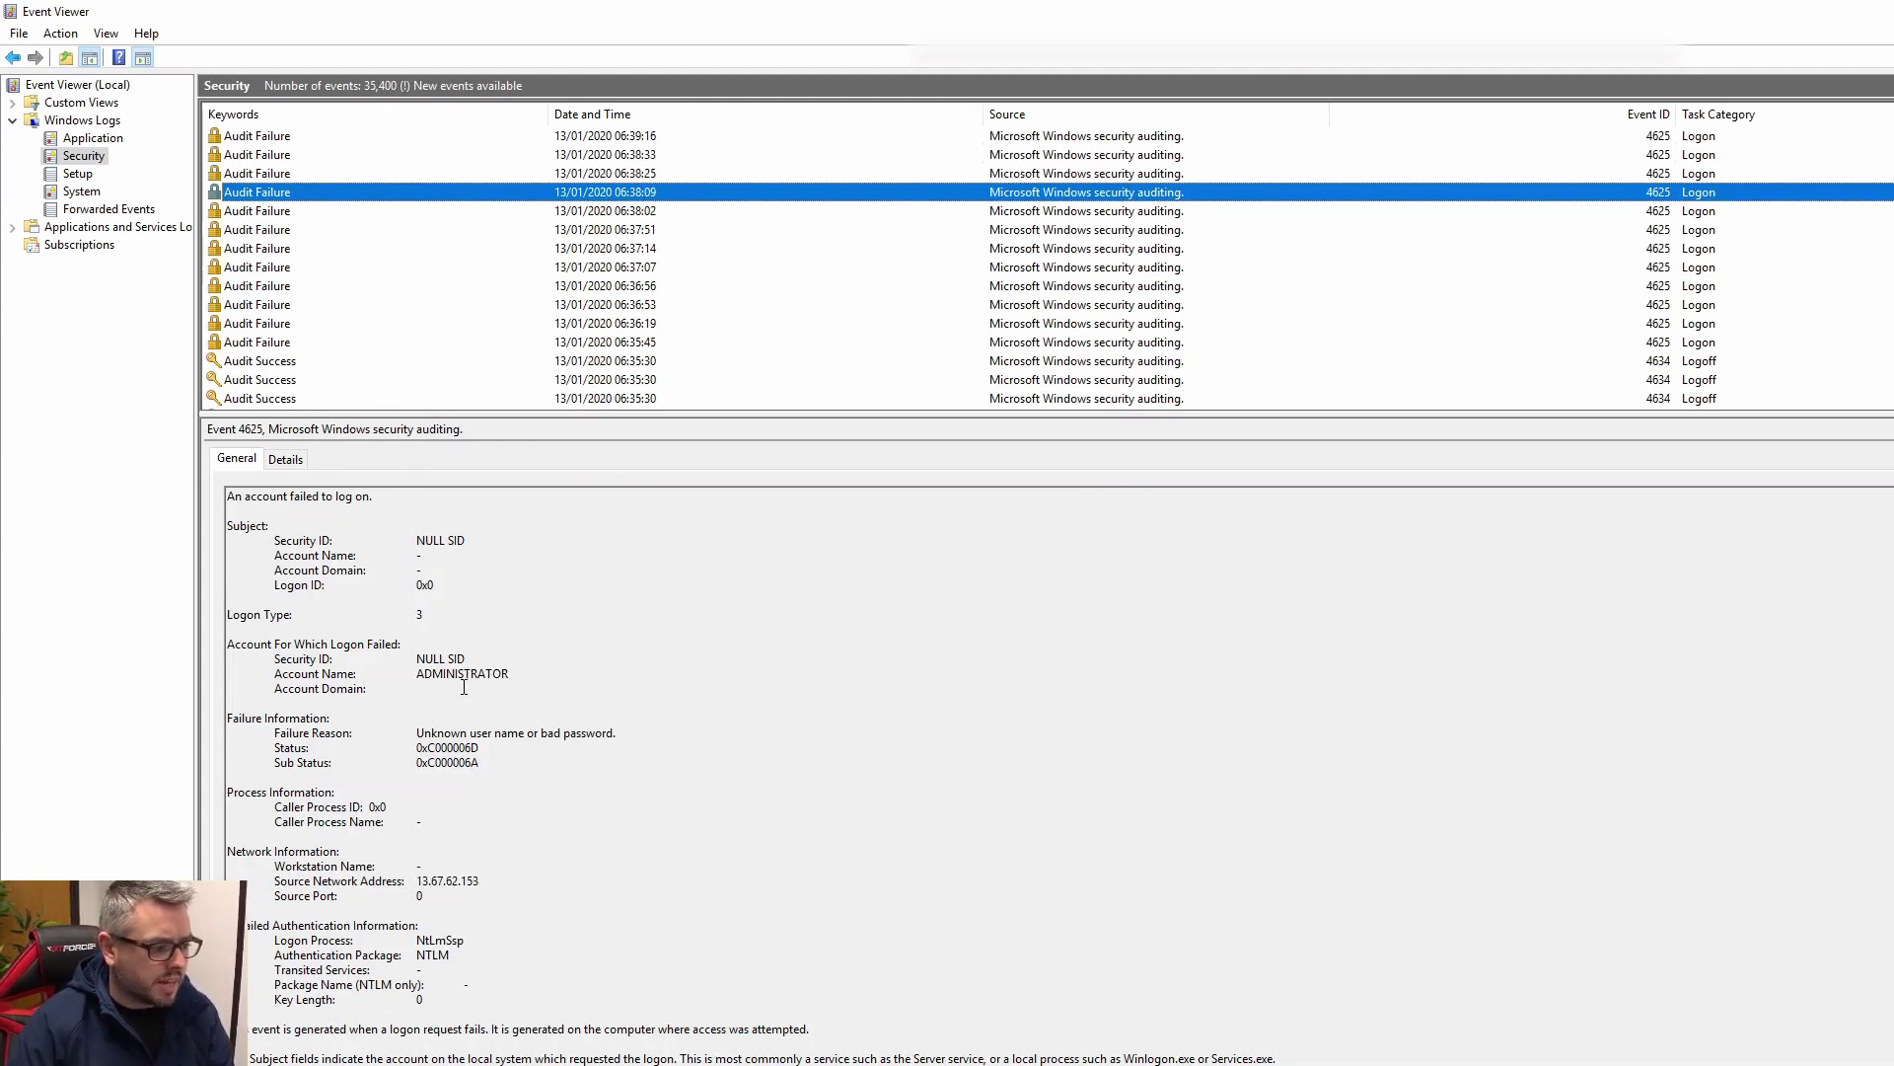
key("Down")
key("Down")
key("Down")
key("Down")
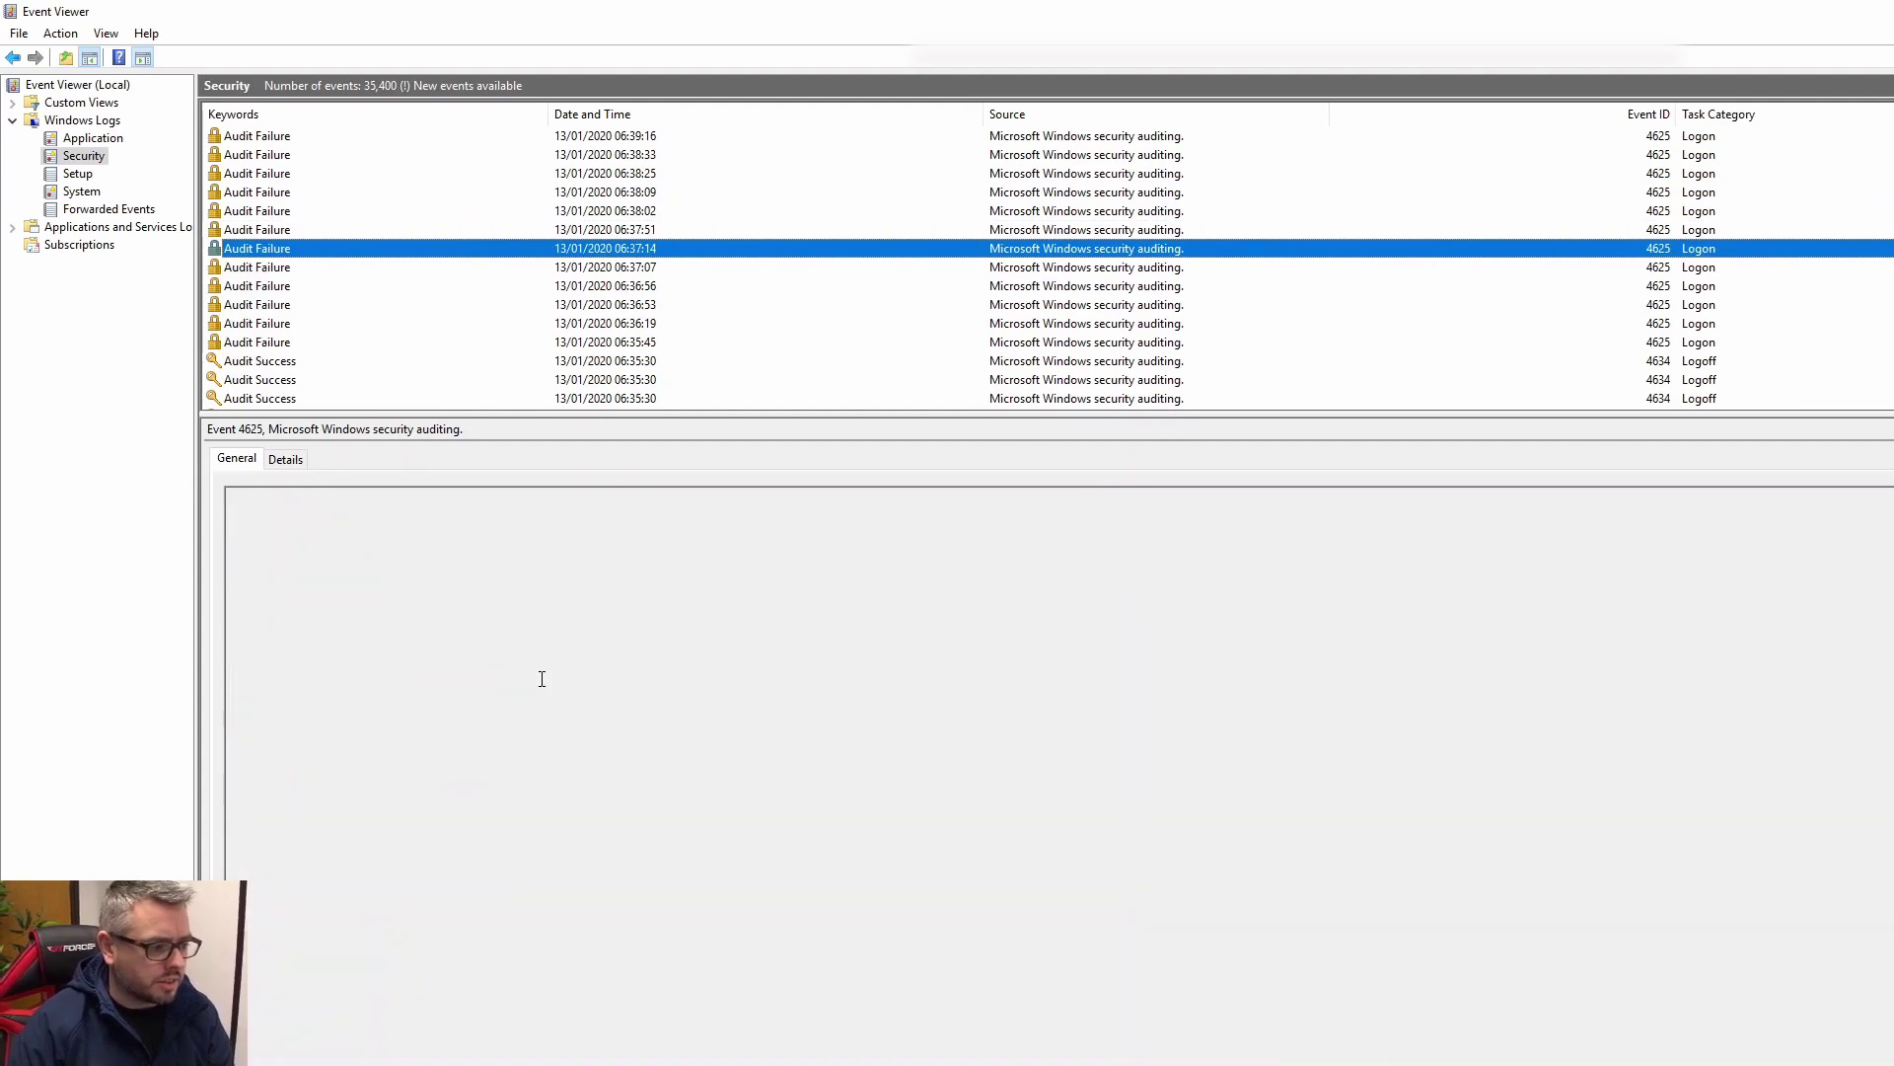
key("Up")
key("Down")
key("Down")
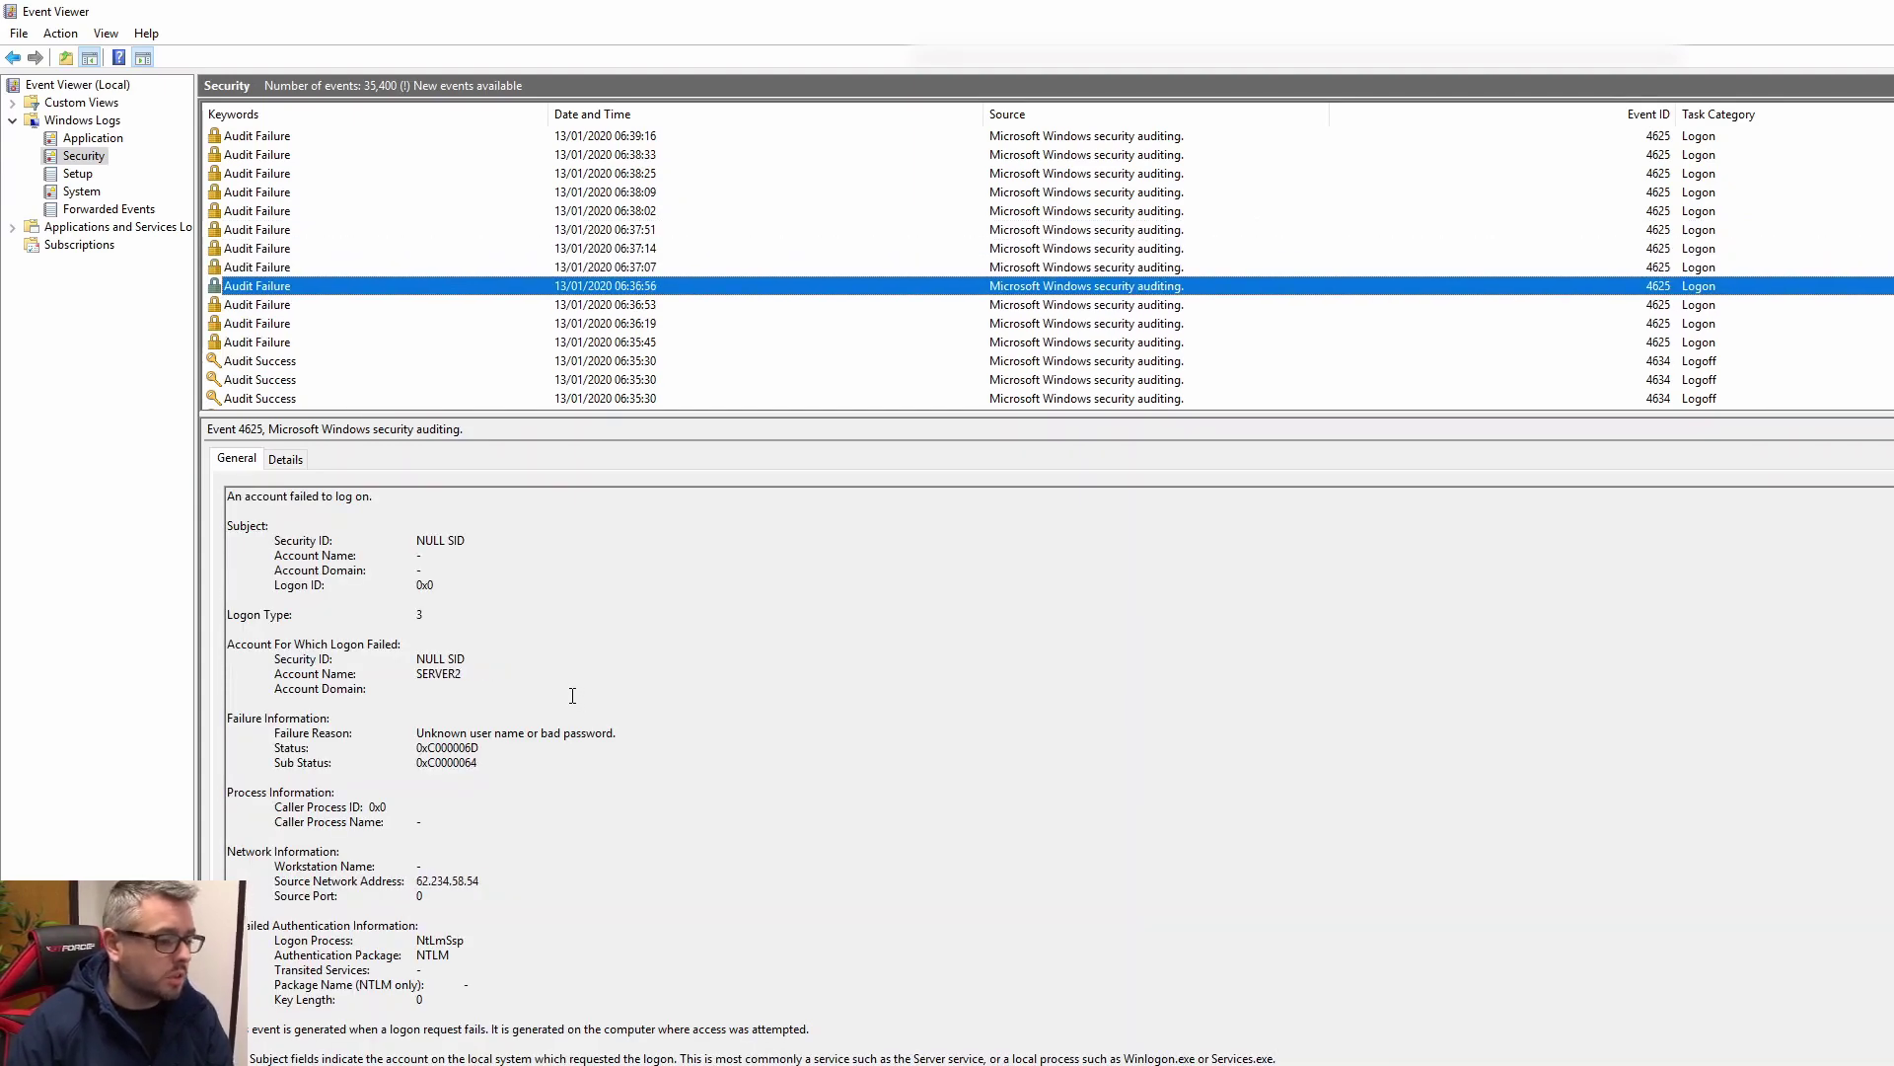
key("Down")
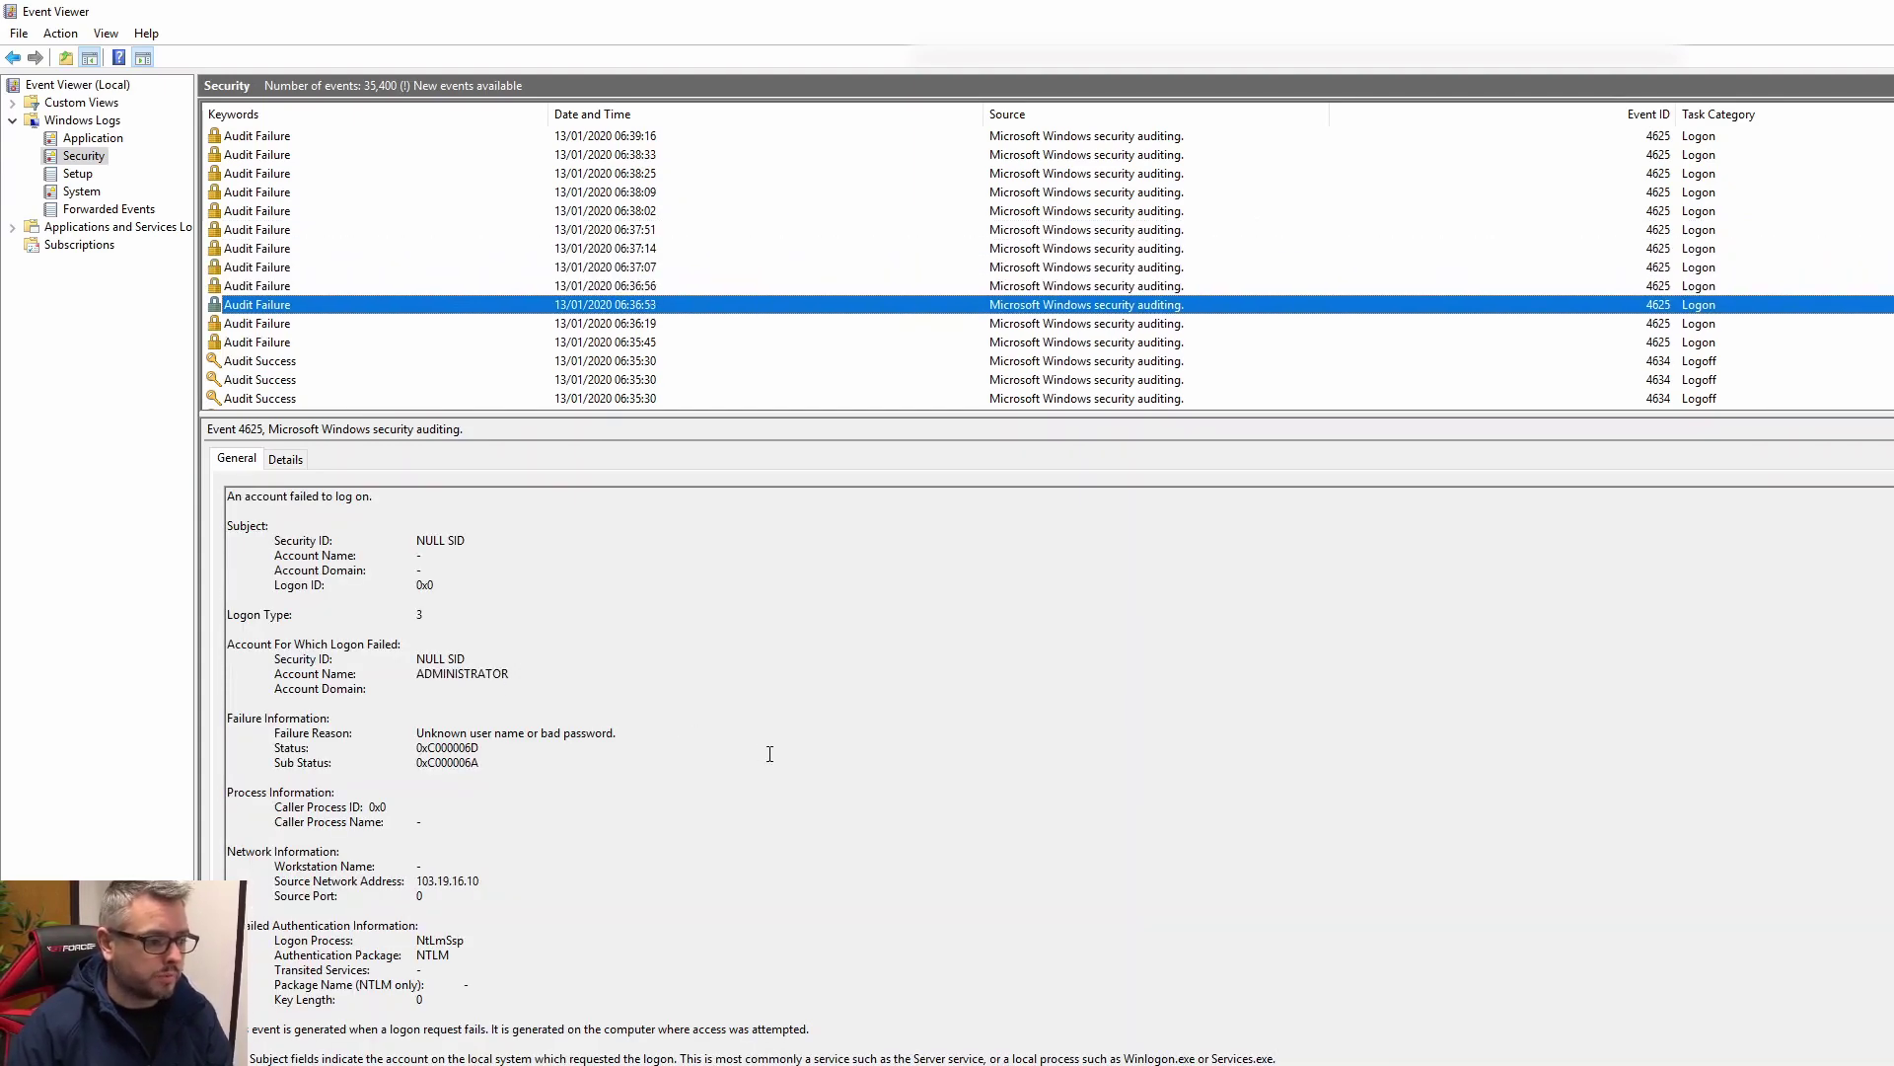
key("Down")
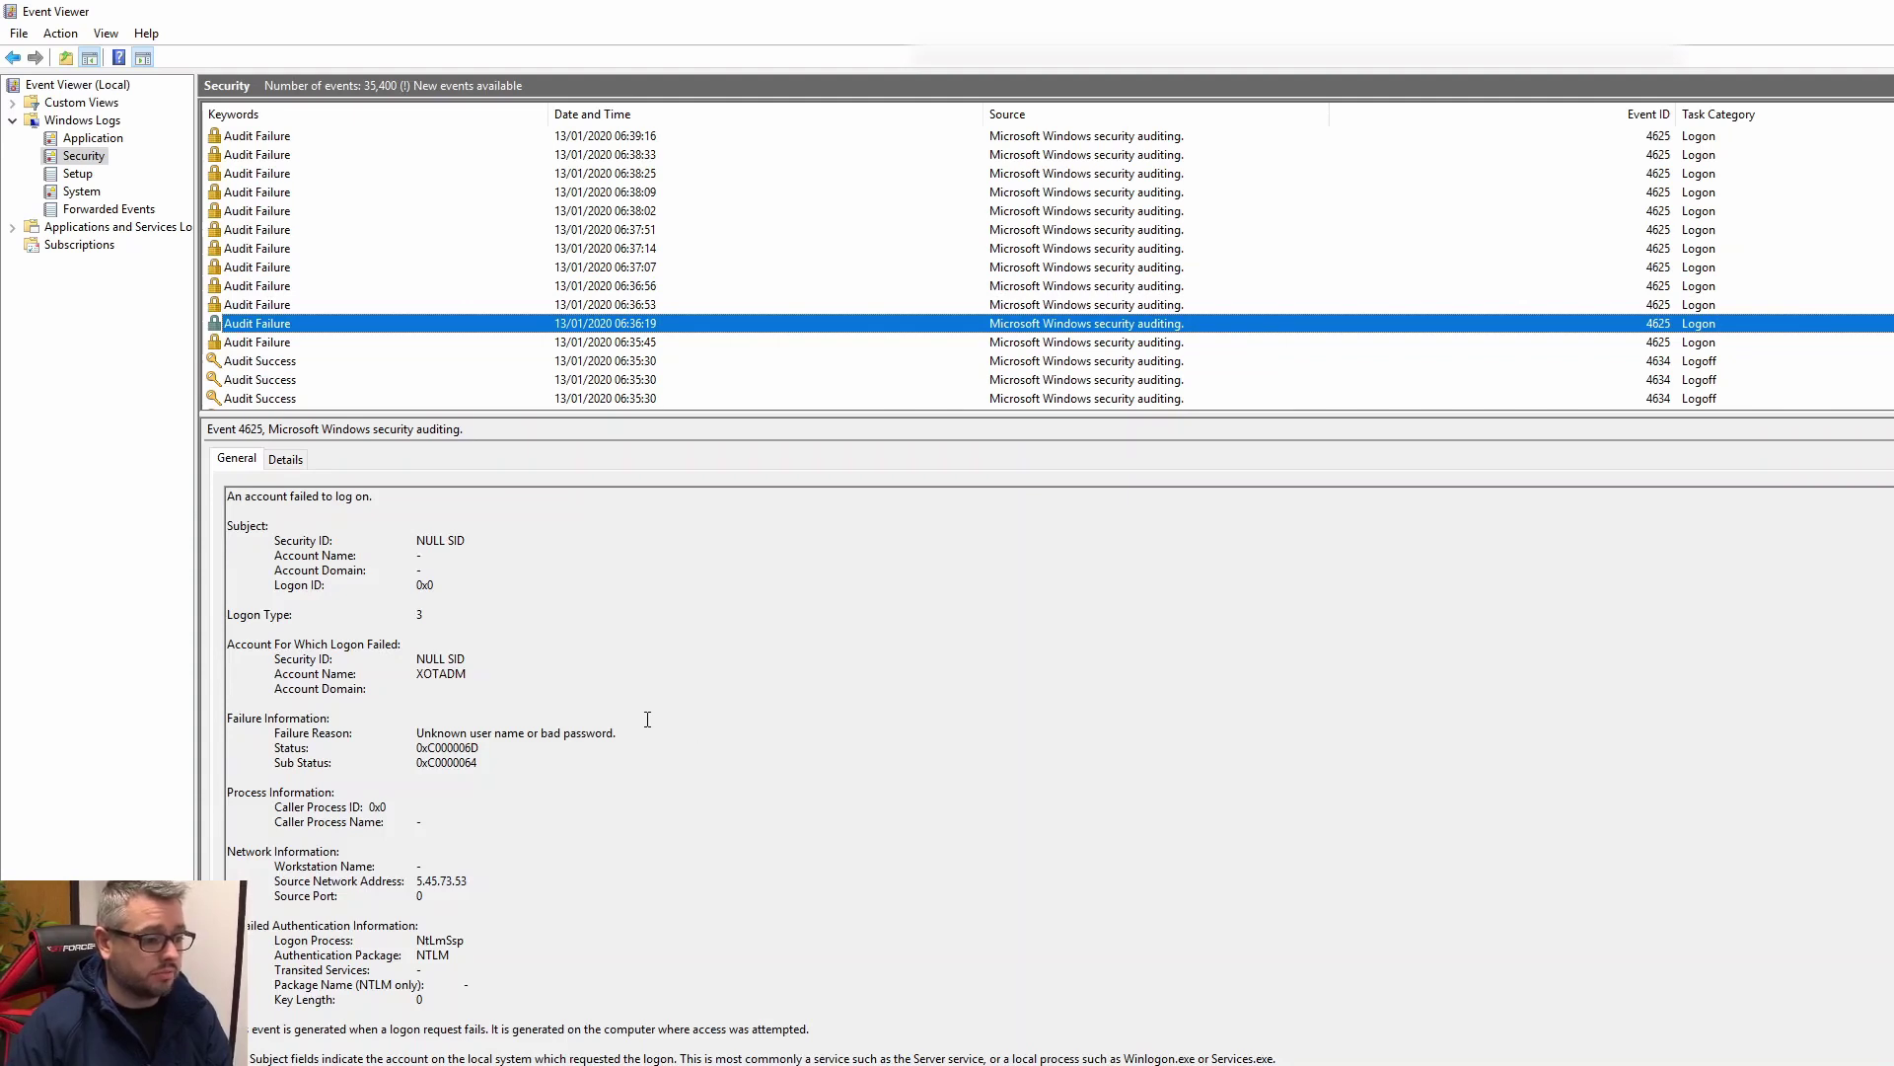
key("Down")
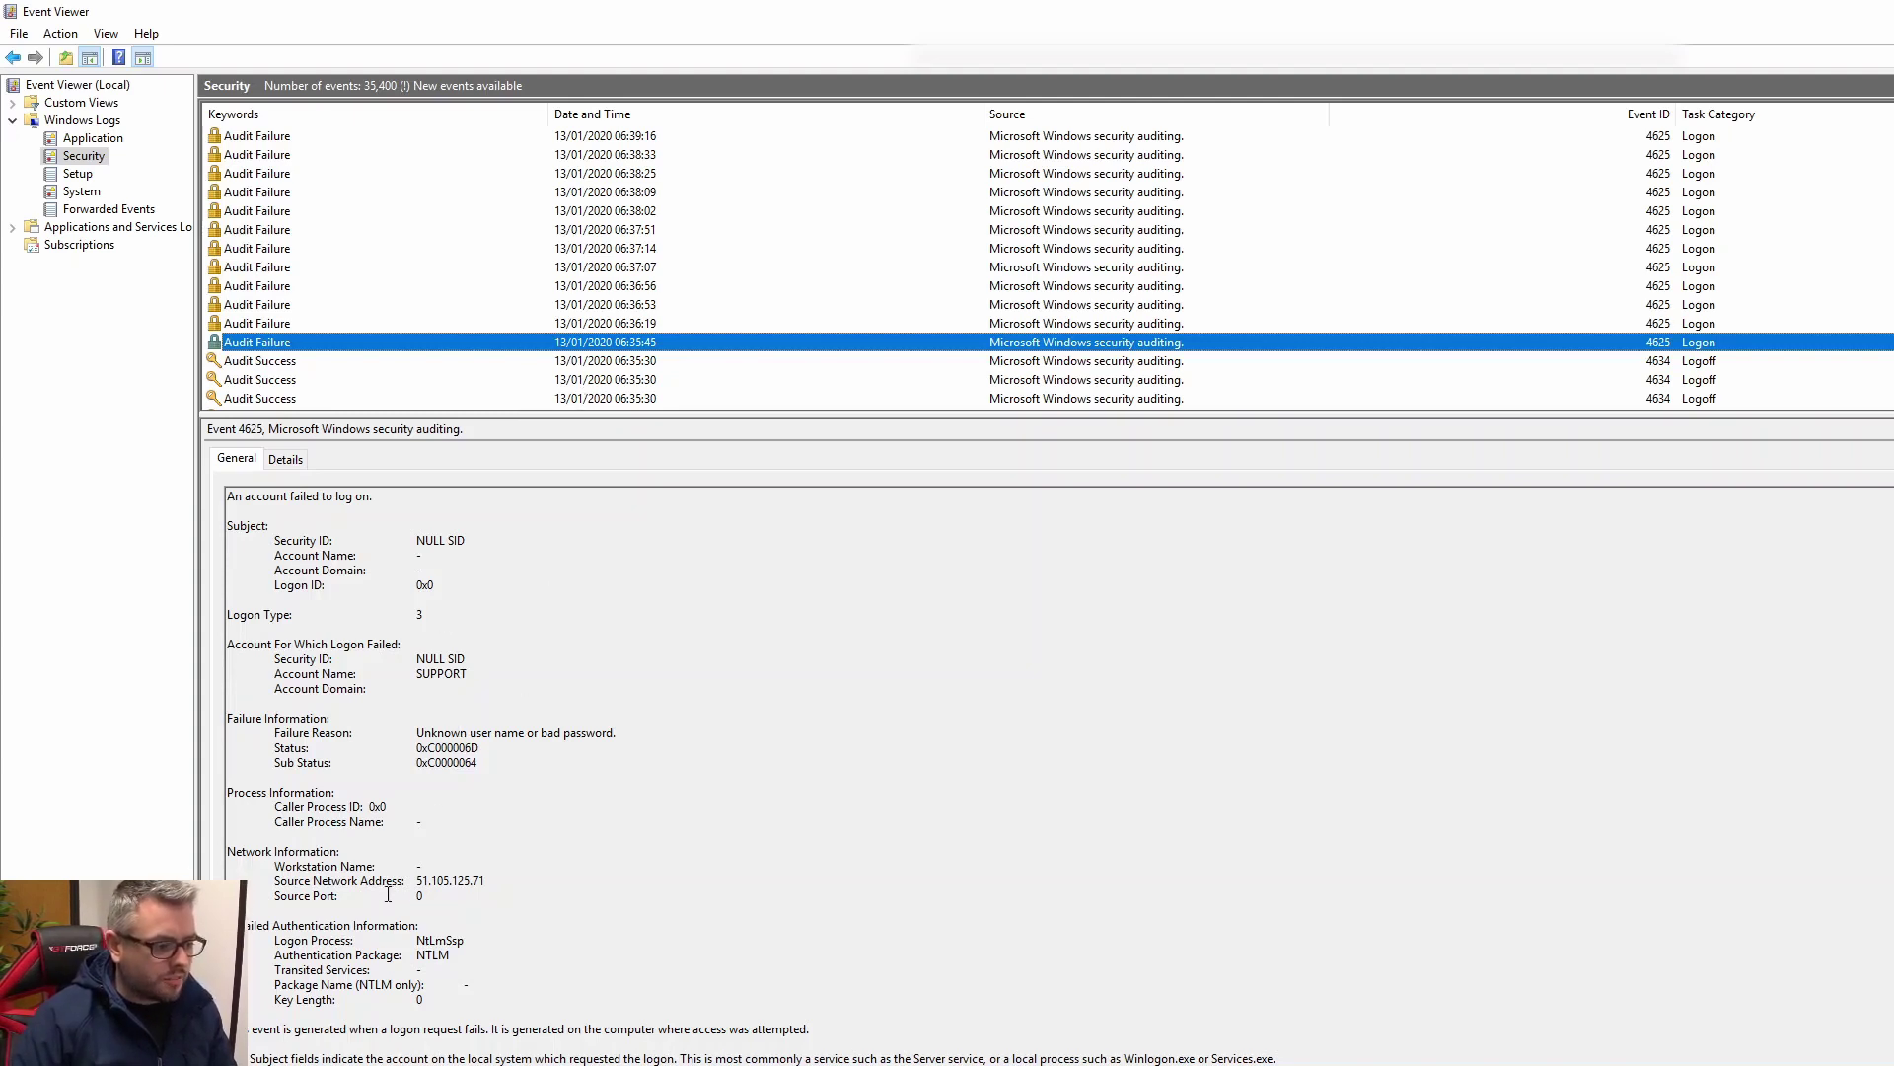
left_click_drag(417, 881, 485, 882)
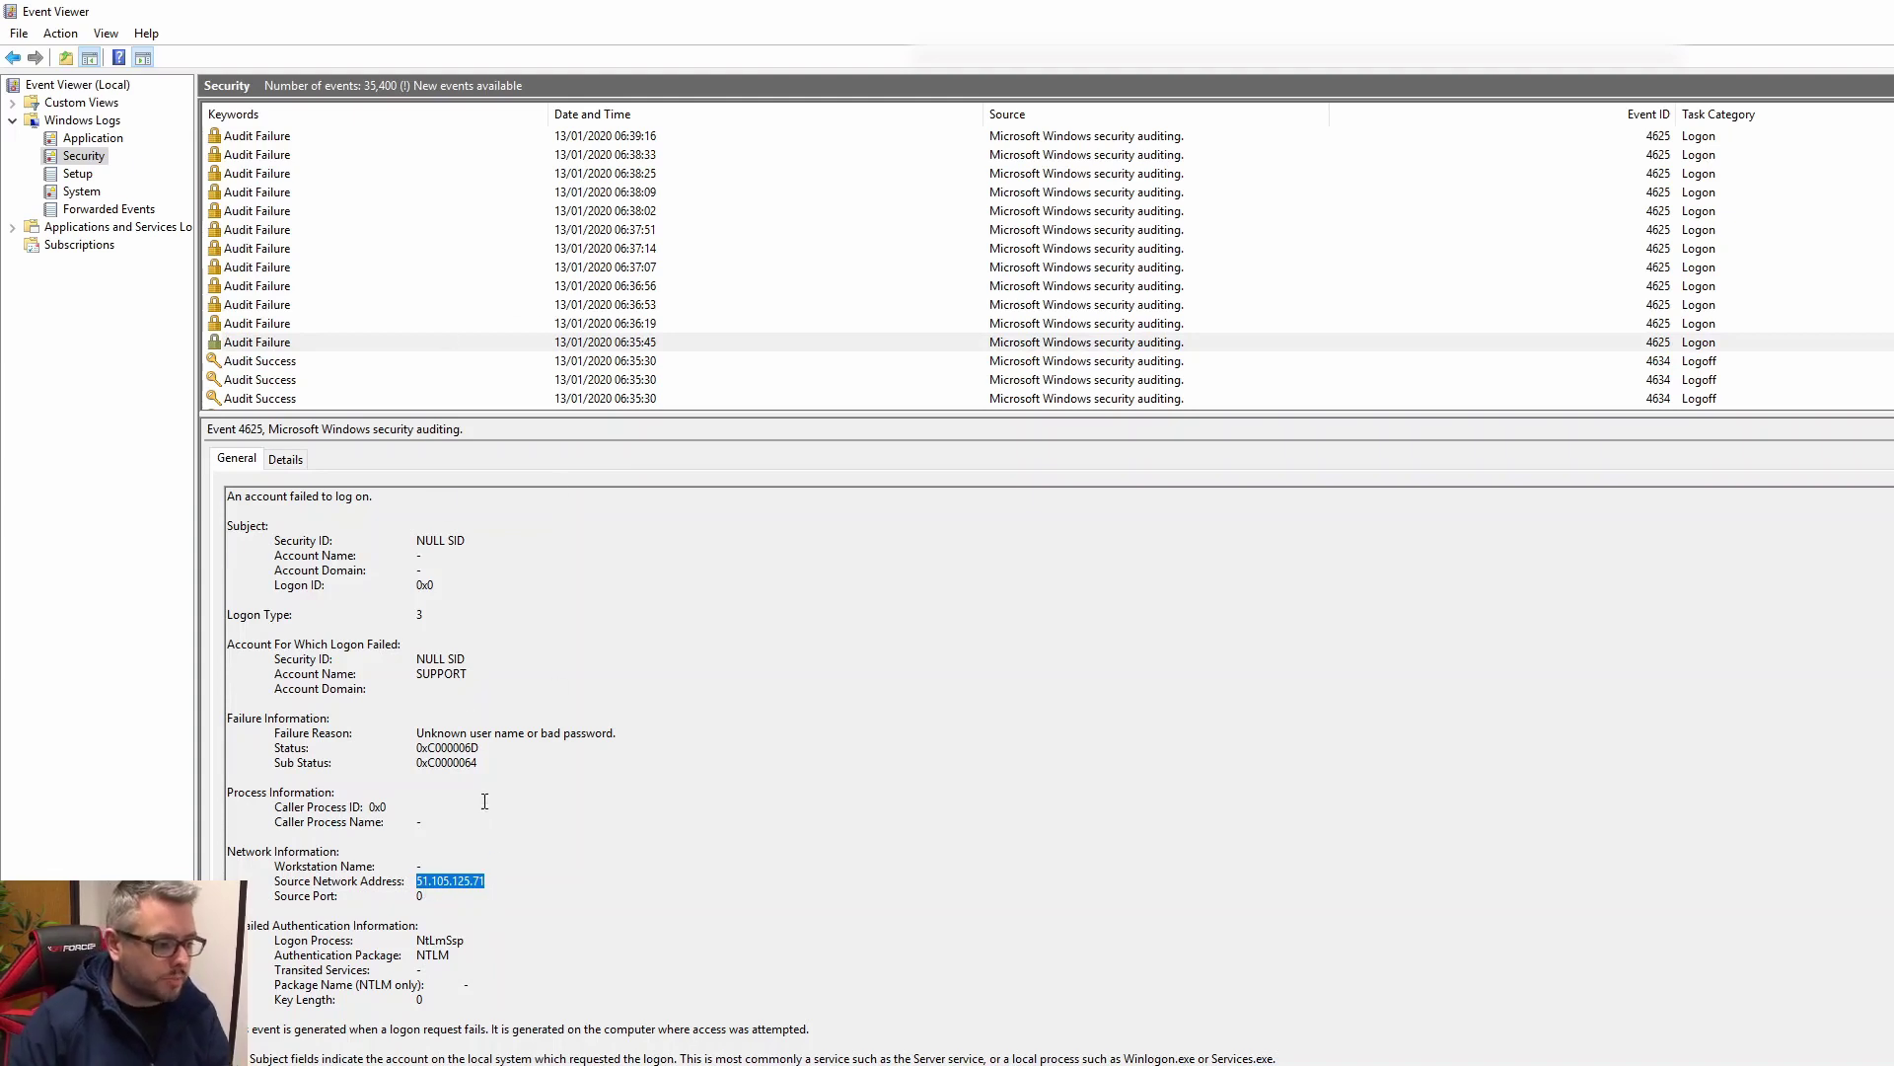
Review the account names and source network addresses of the Audit Failure events from 06:36:19 up to the newest at 06:39:16
left_click(432, 323)
key("Up")
key("Up")
key("Up")
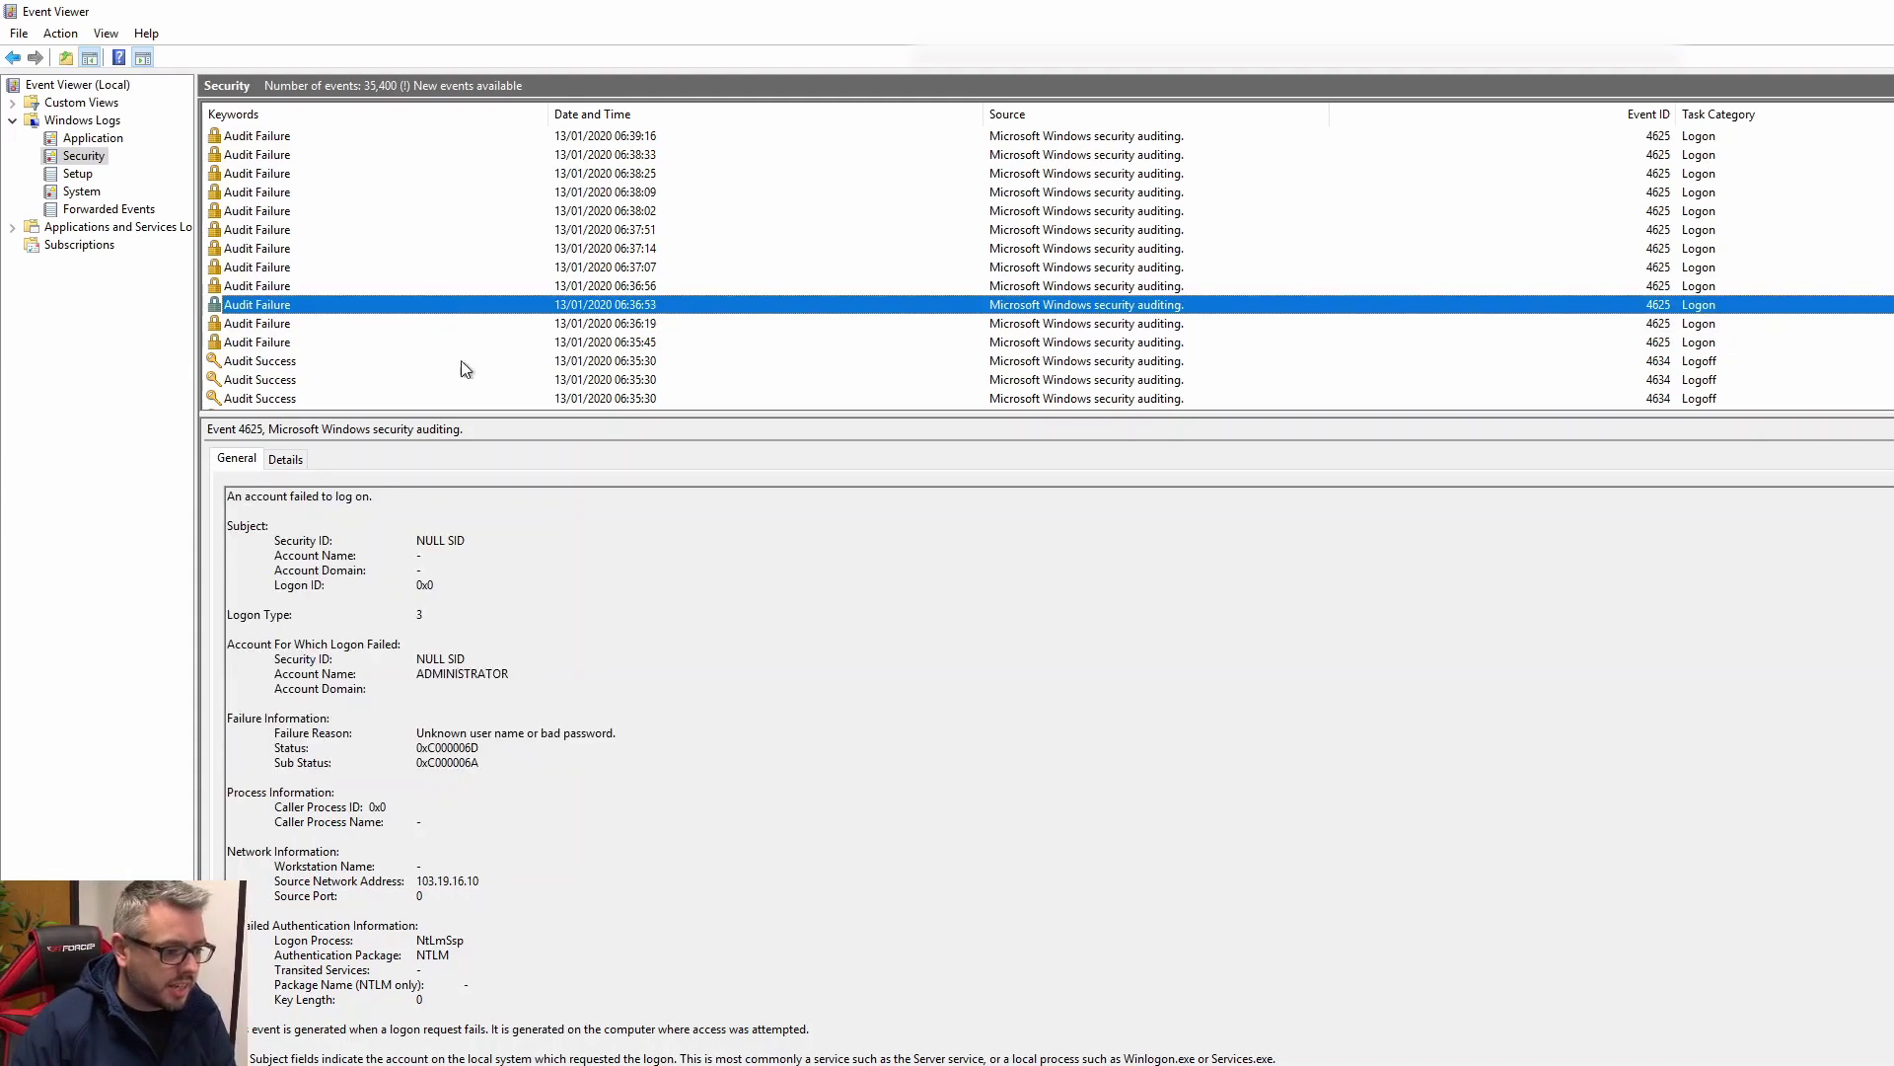
key("Up")
key("Up")
key("Up")
key("Up")
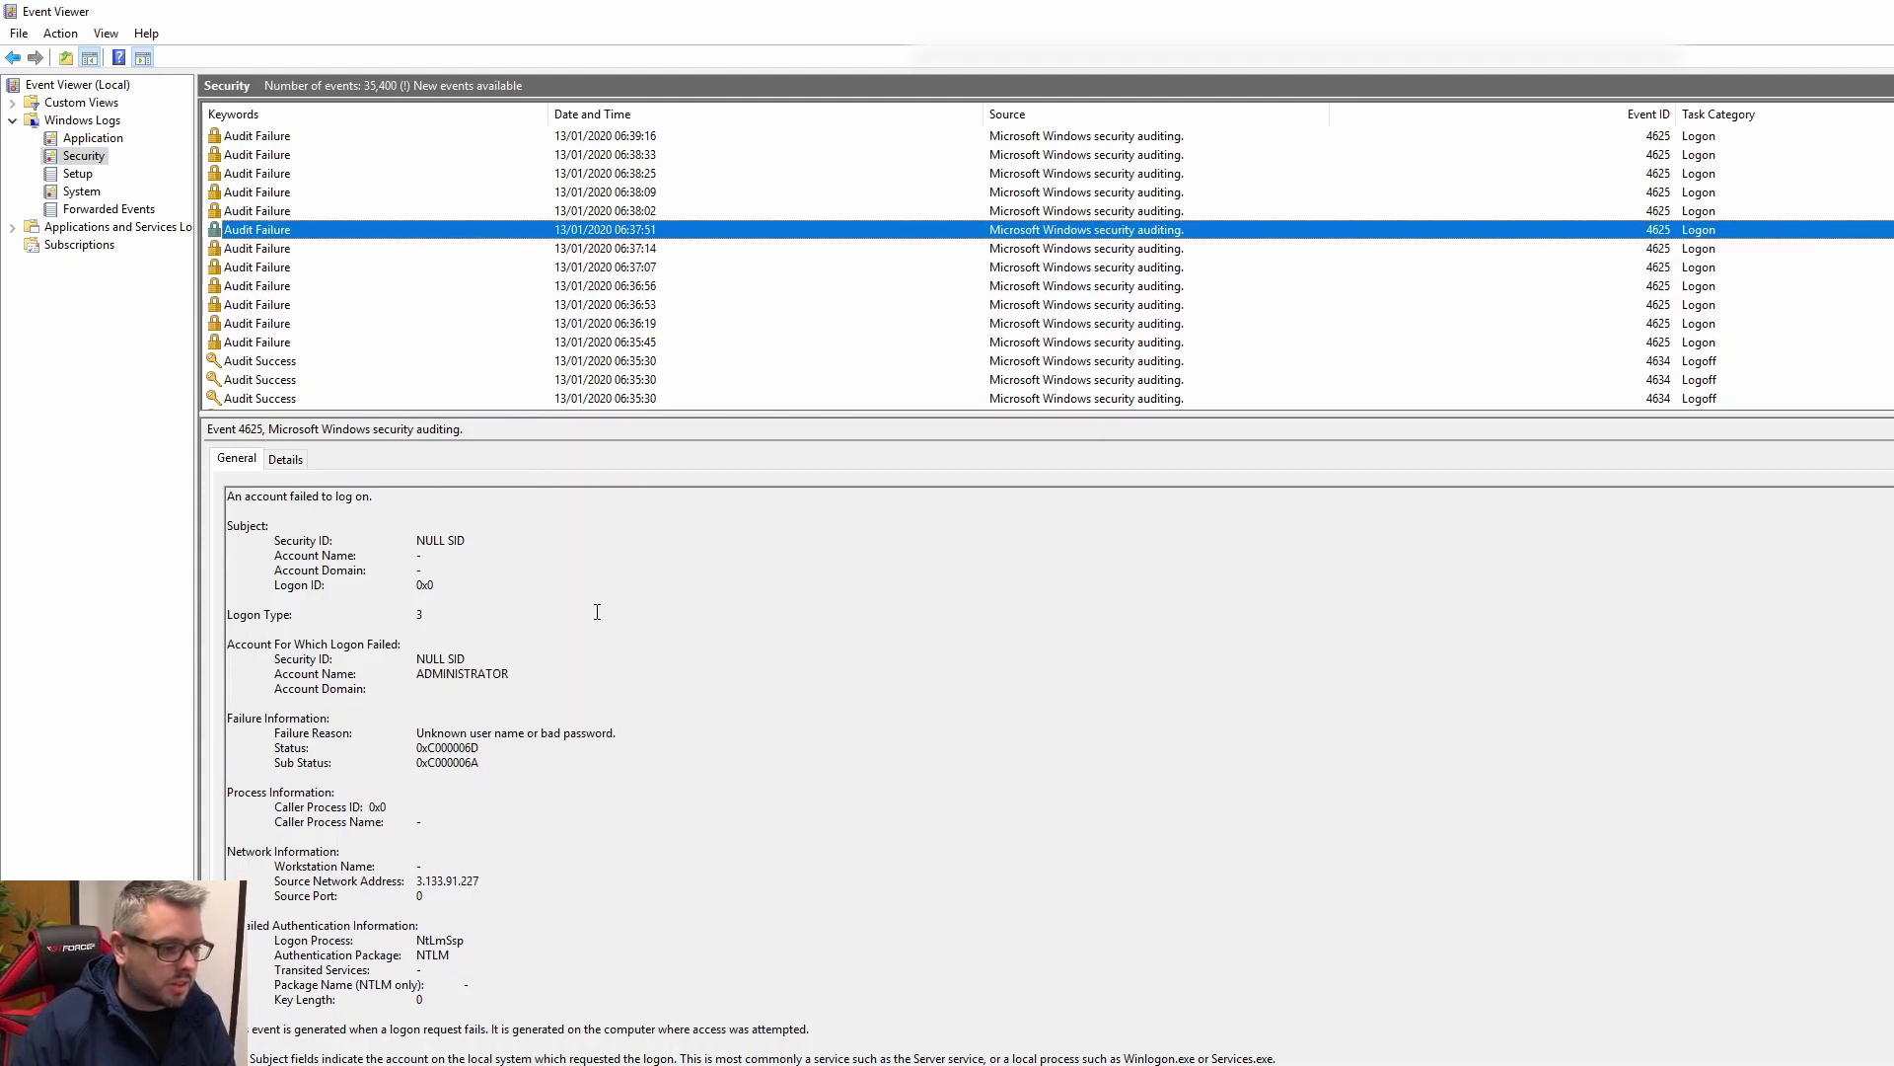
key("Up")
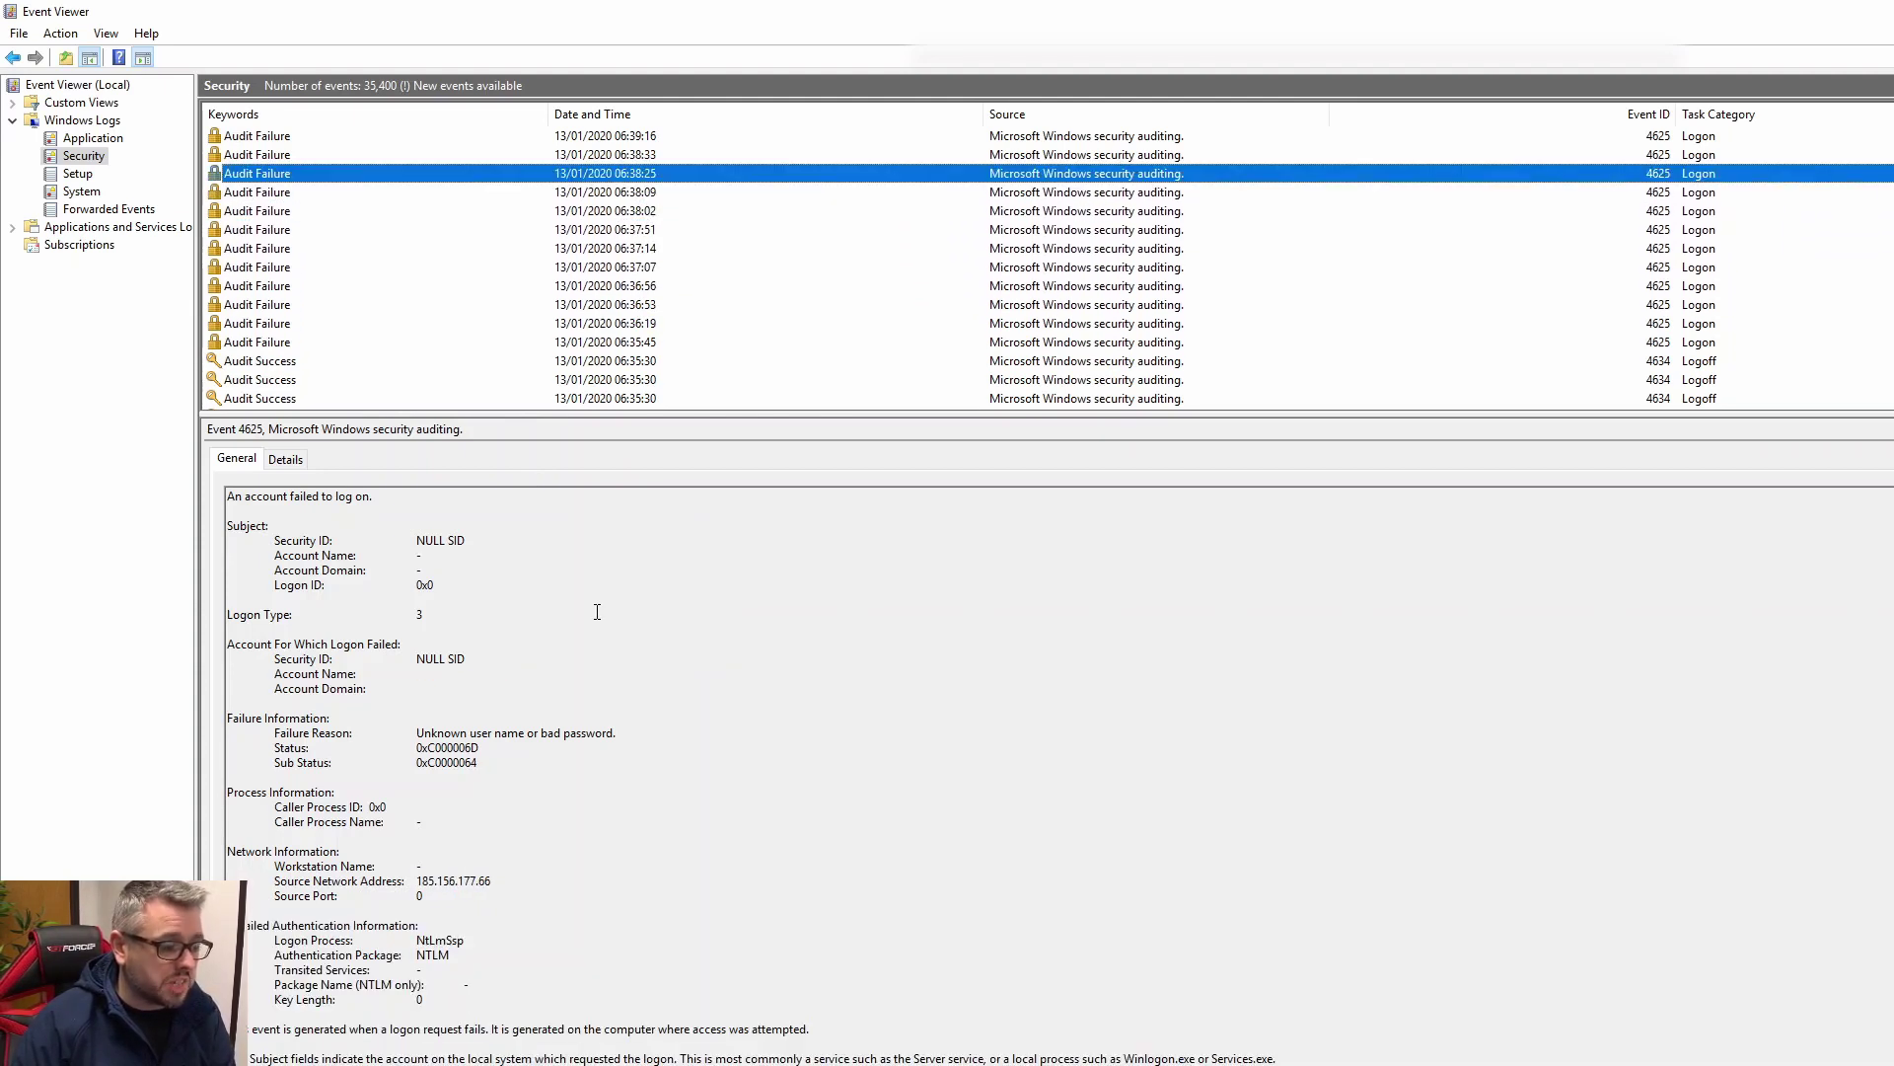
key("Up")
key("Up")
key("Down")
key("Down")
key("Down")
key("Down")
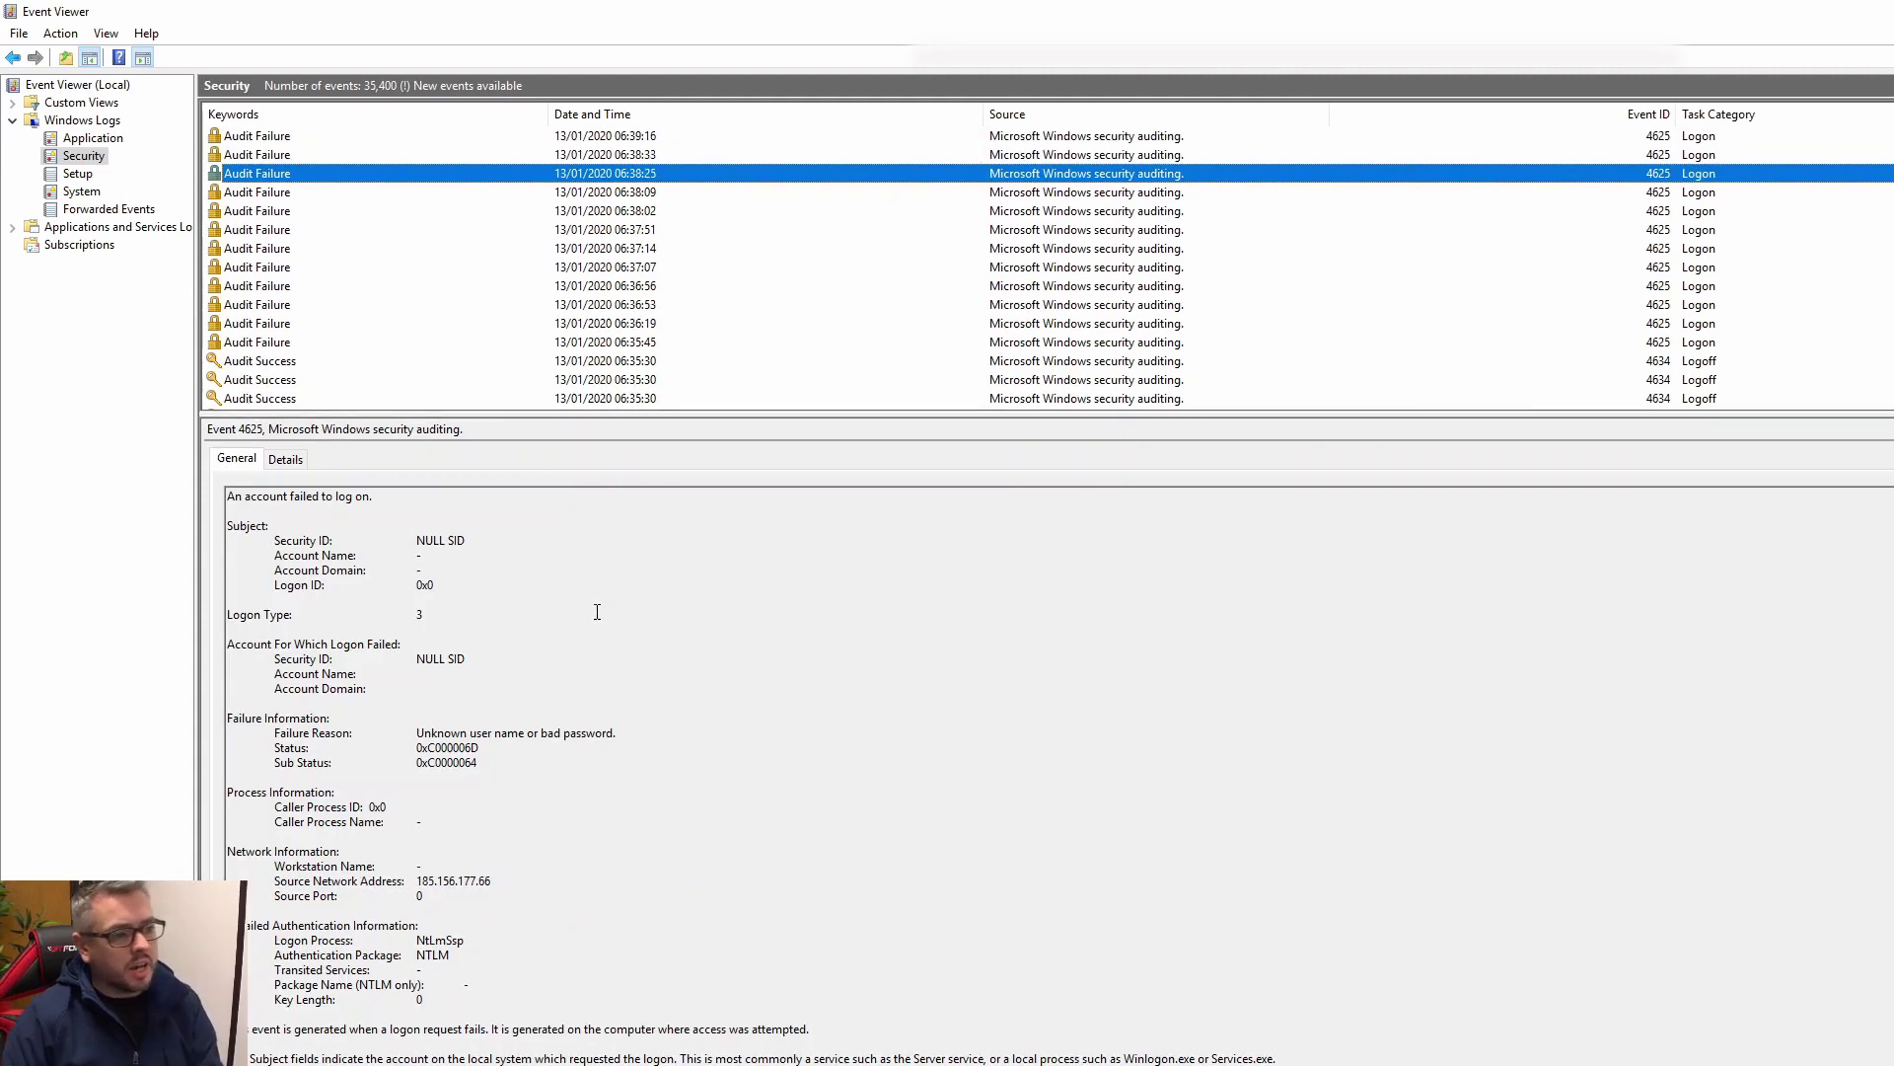
Refresh the Security log and compare the attempted account names and source addresses in the Audit Failure events from 06:41:03 downwards
key("F5")
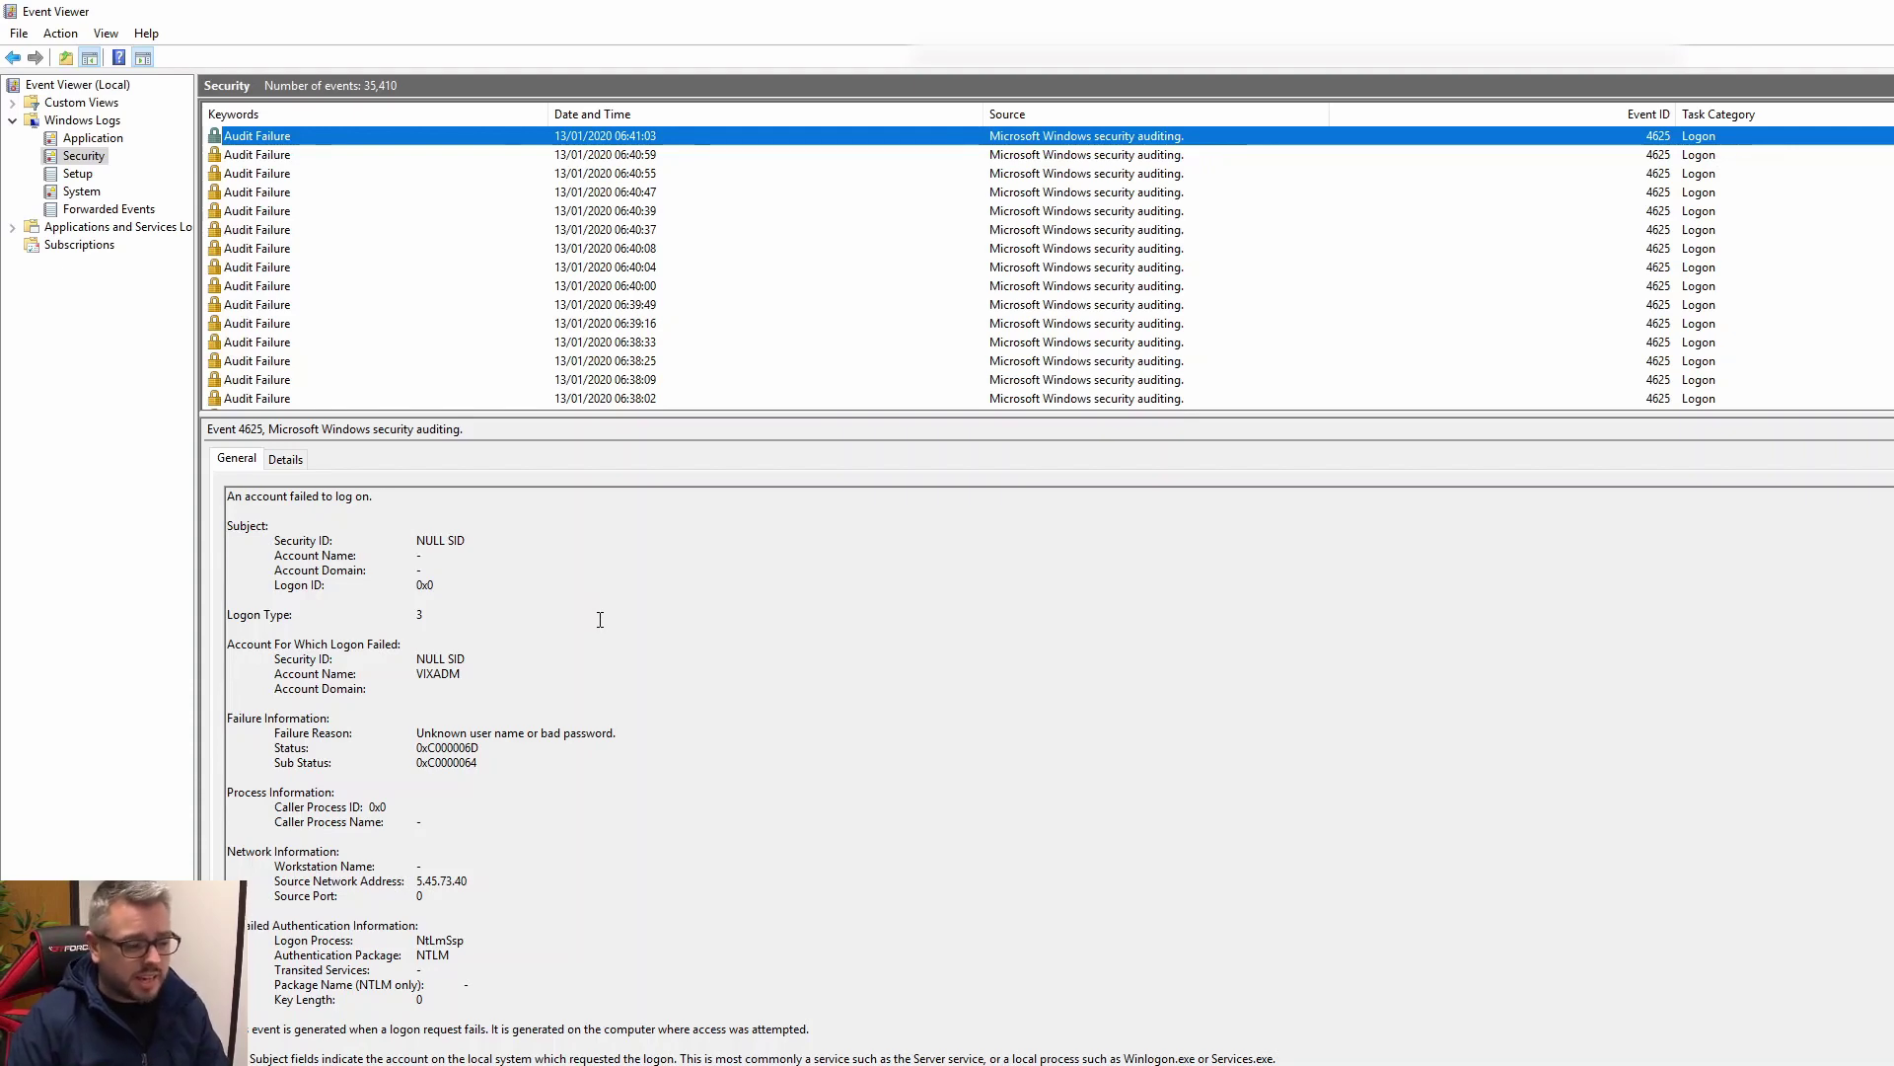
left_click(328, 149)
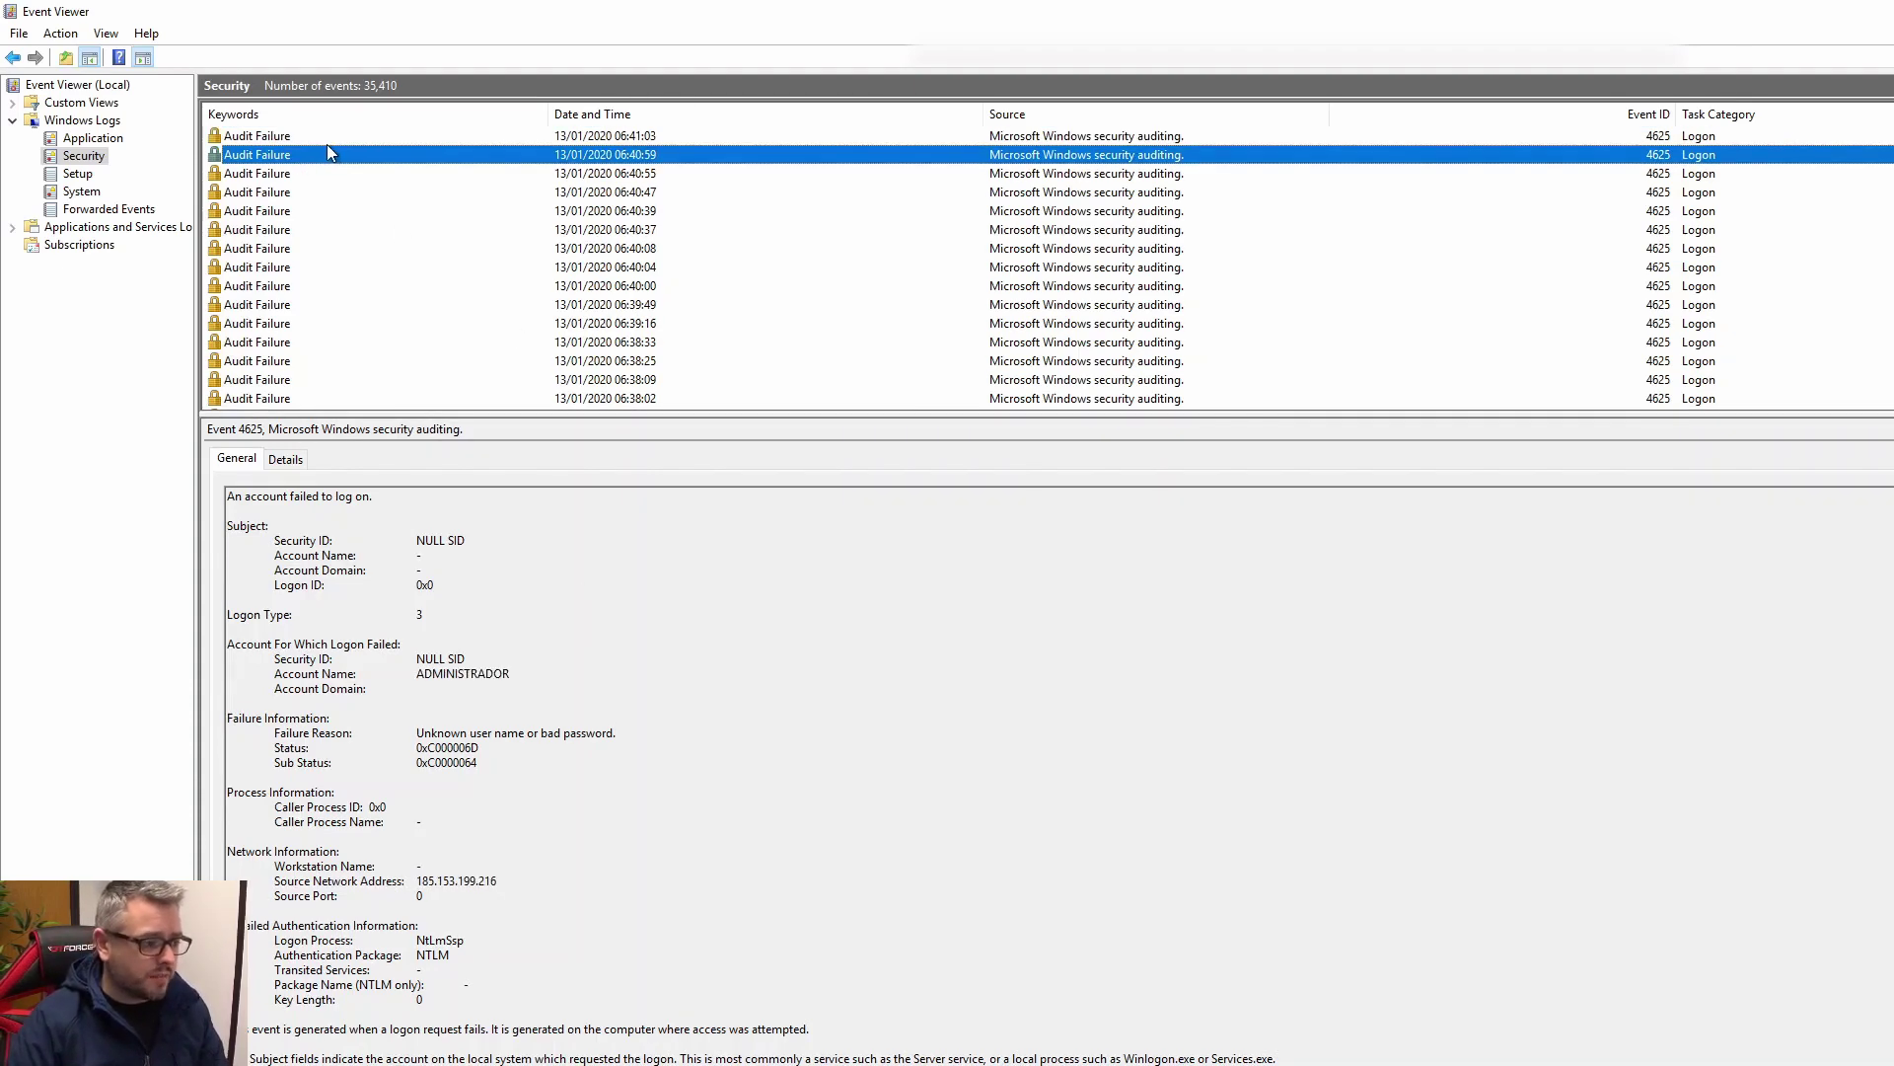
key("Down")
key("Down")
key("Down")
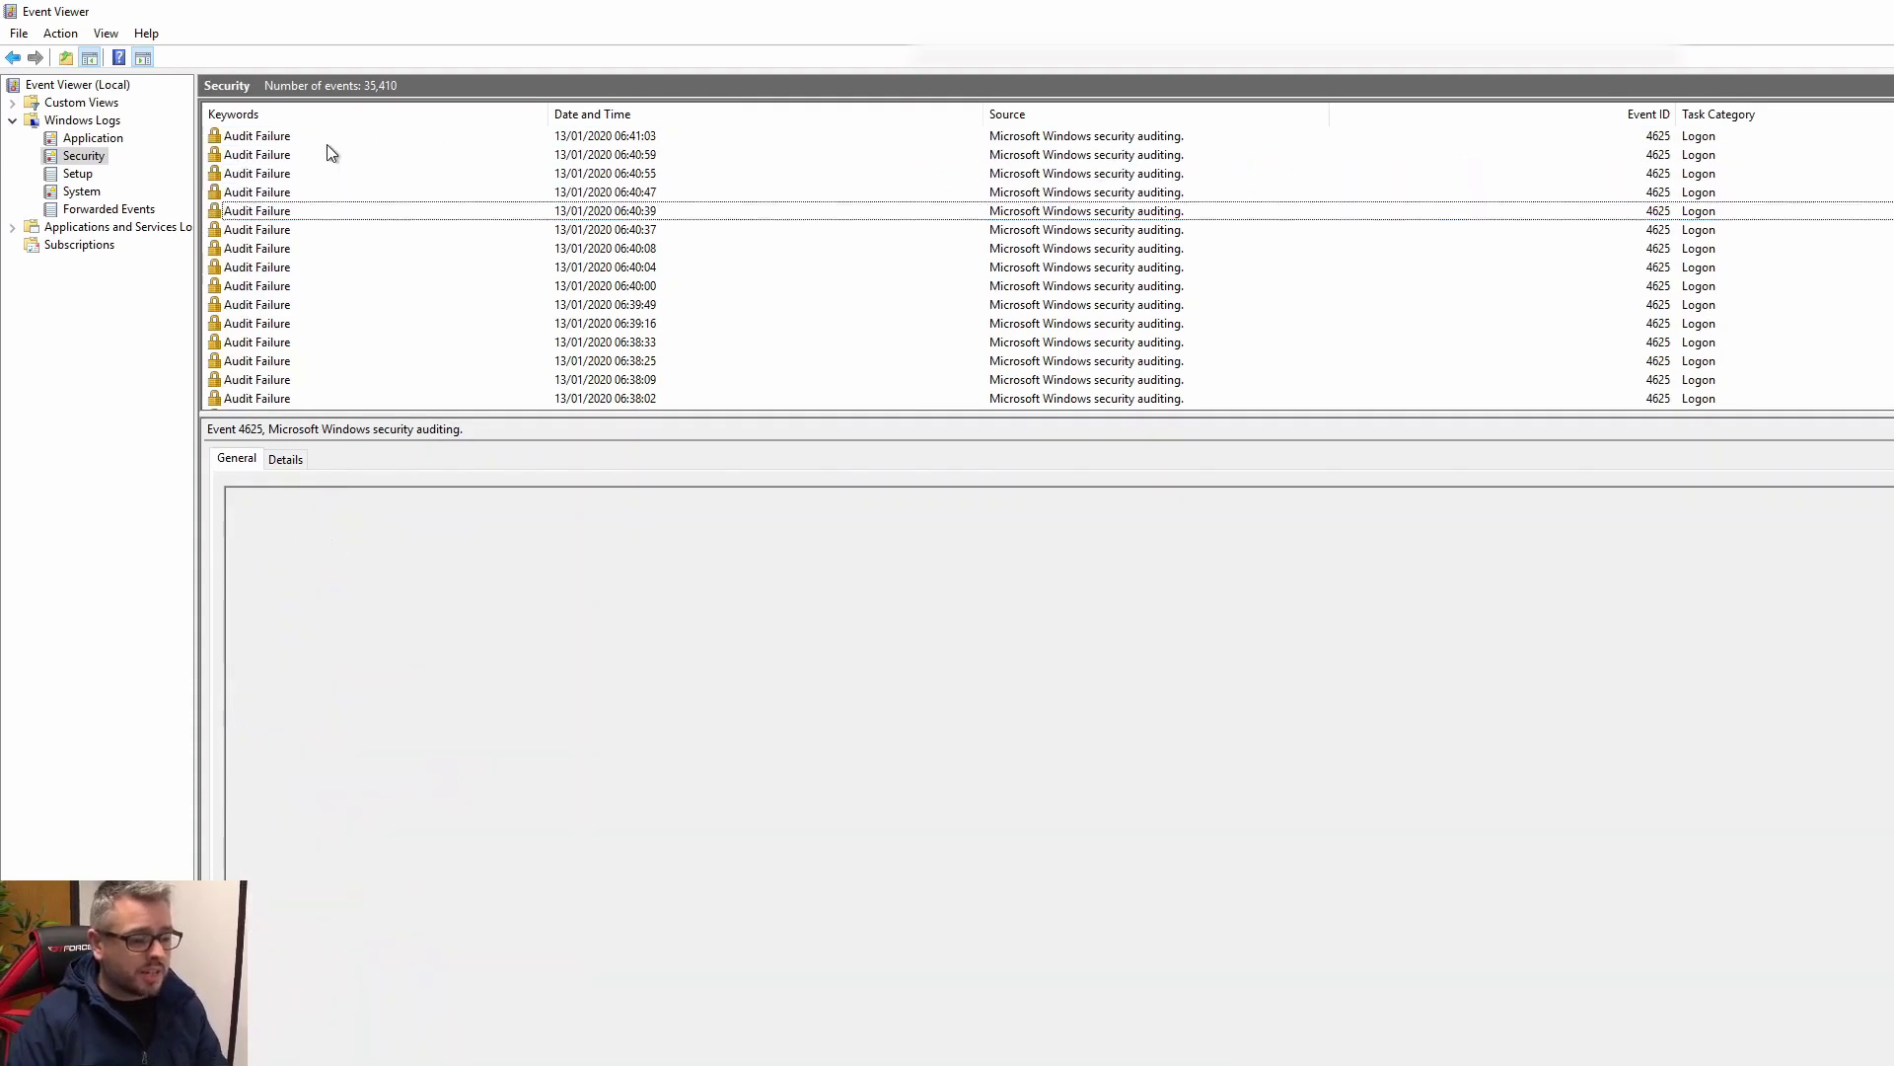
key("Down")
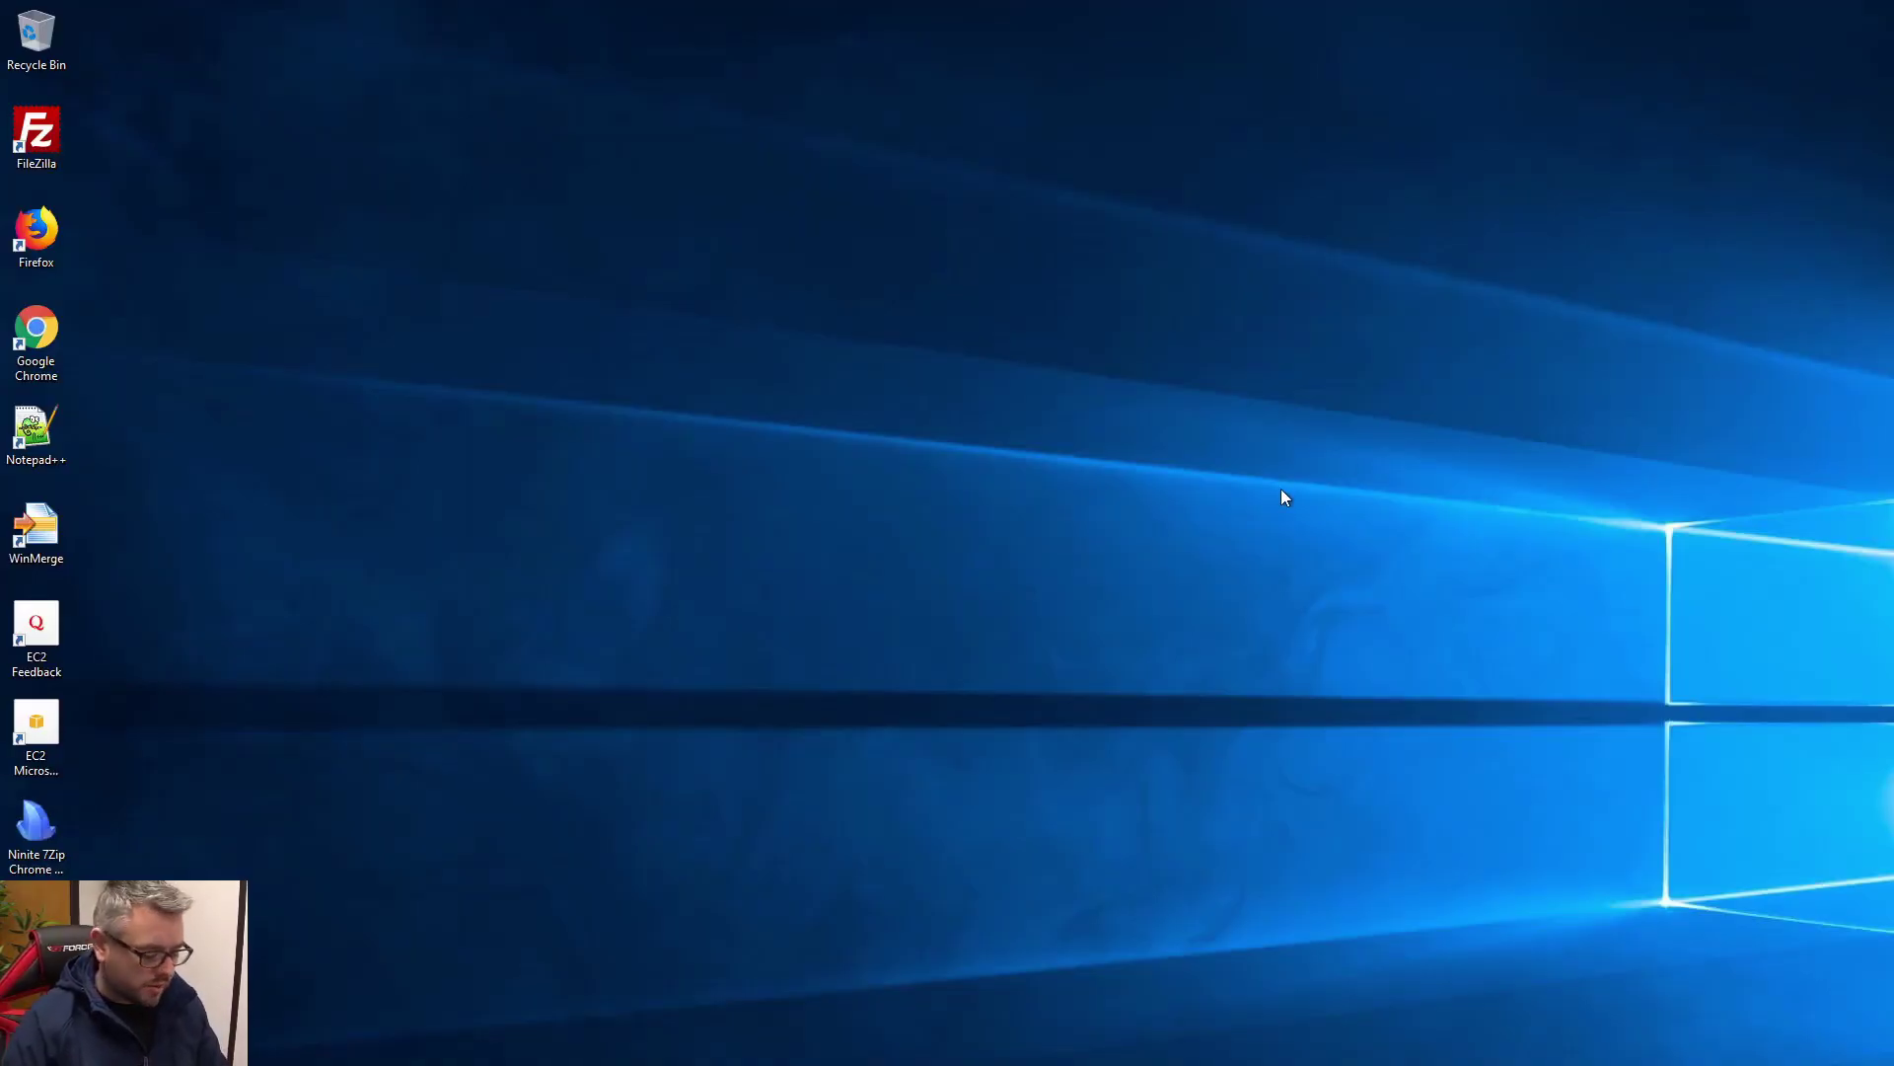
Open Windows Firewall with Advanced Security, enlarge its window and widen the overview pane
key("super")
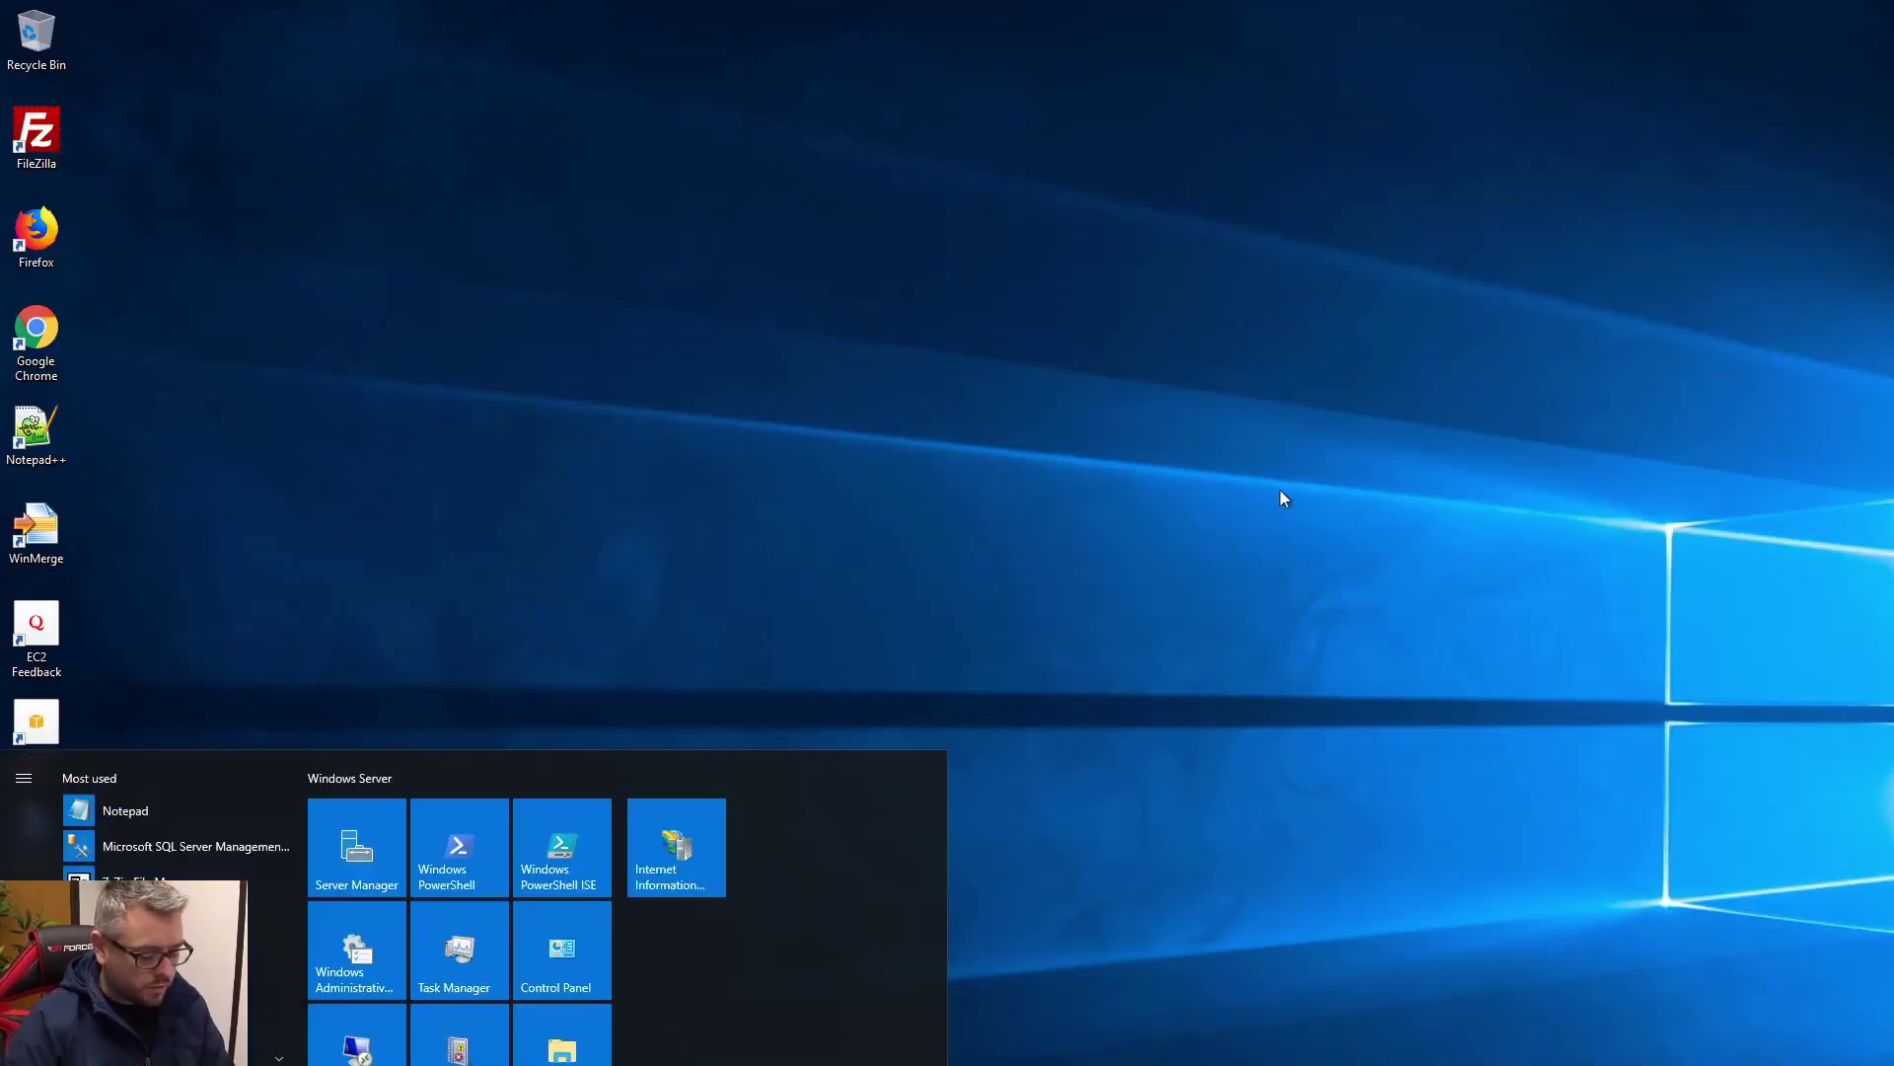
type("windows firewall")
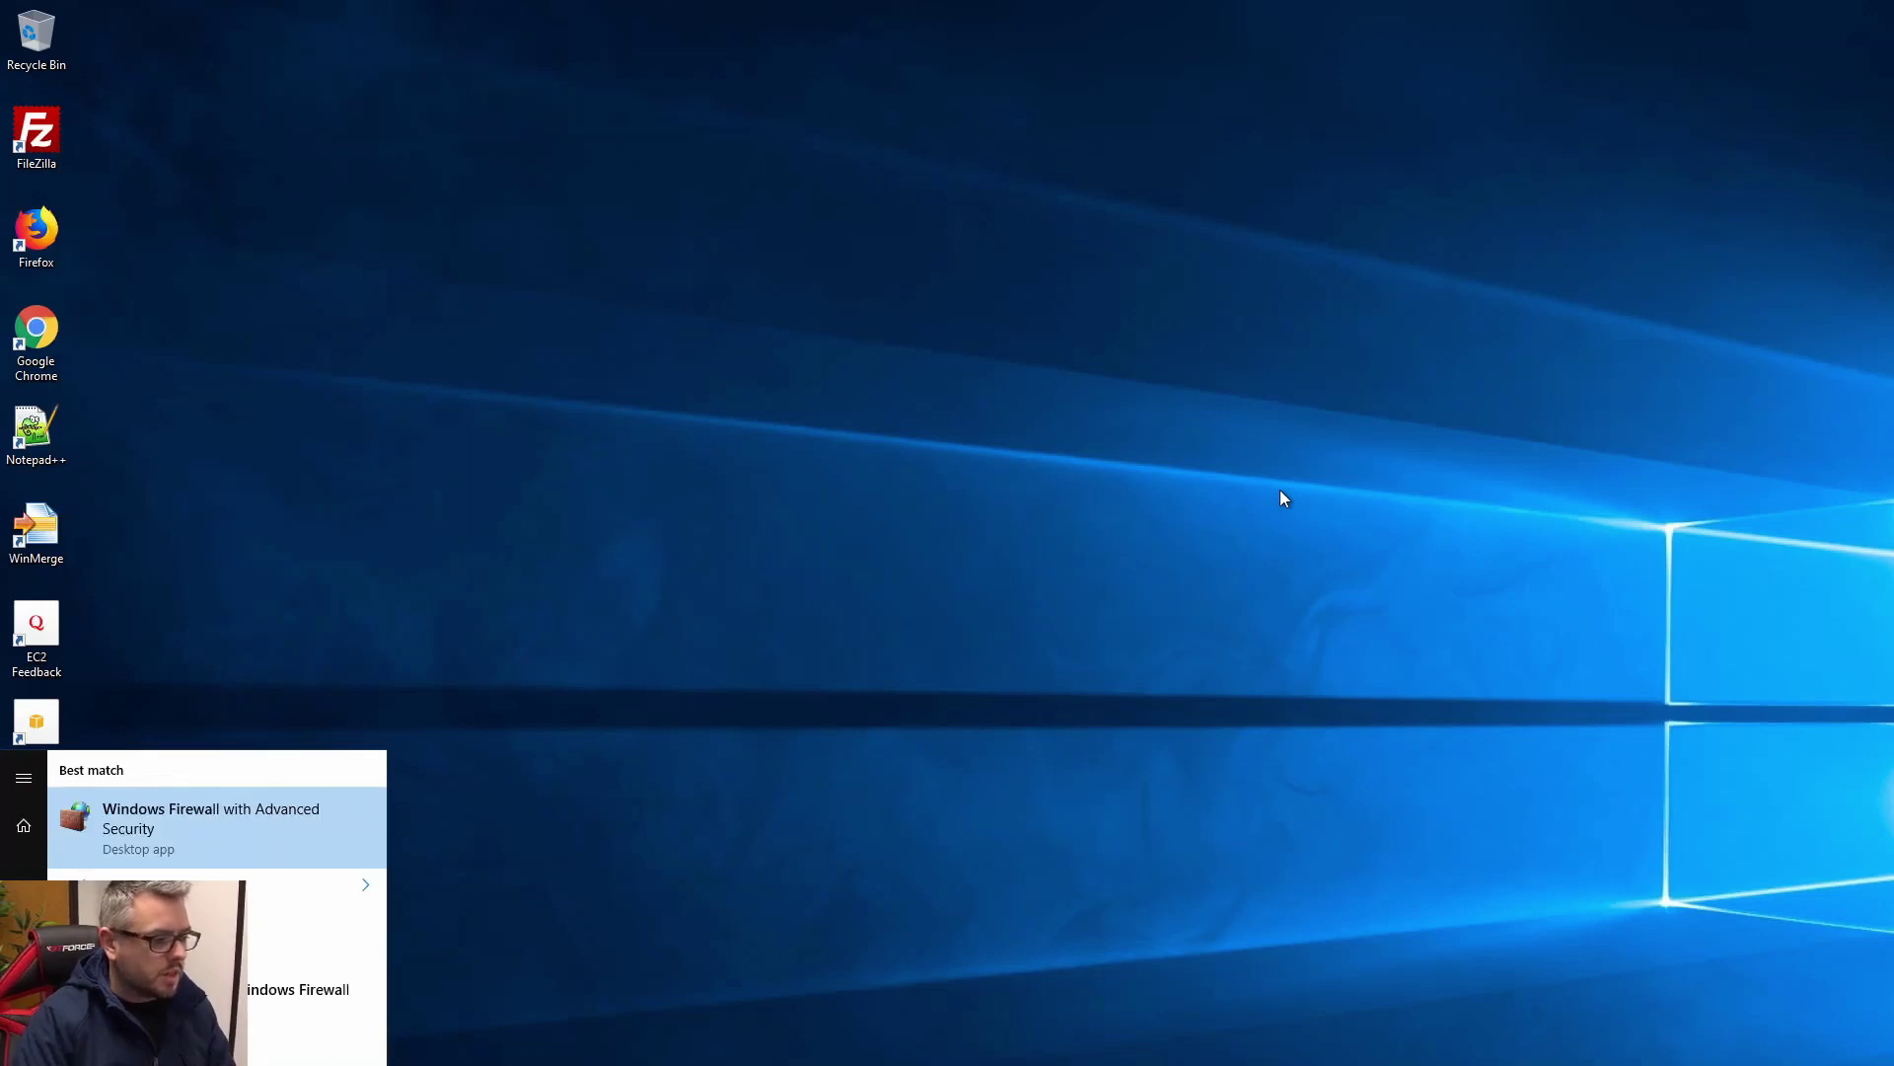
key("Return")
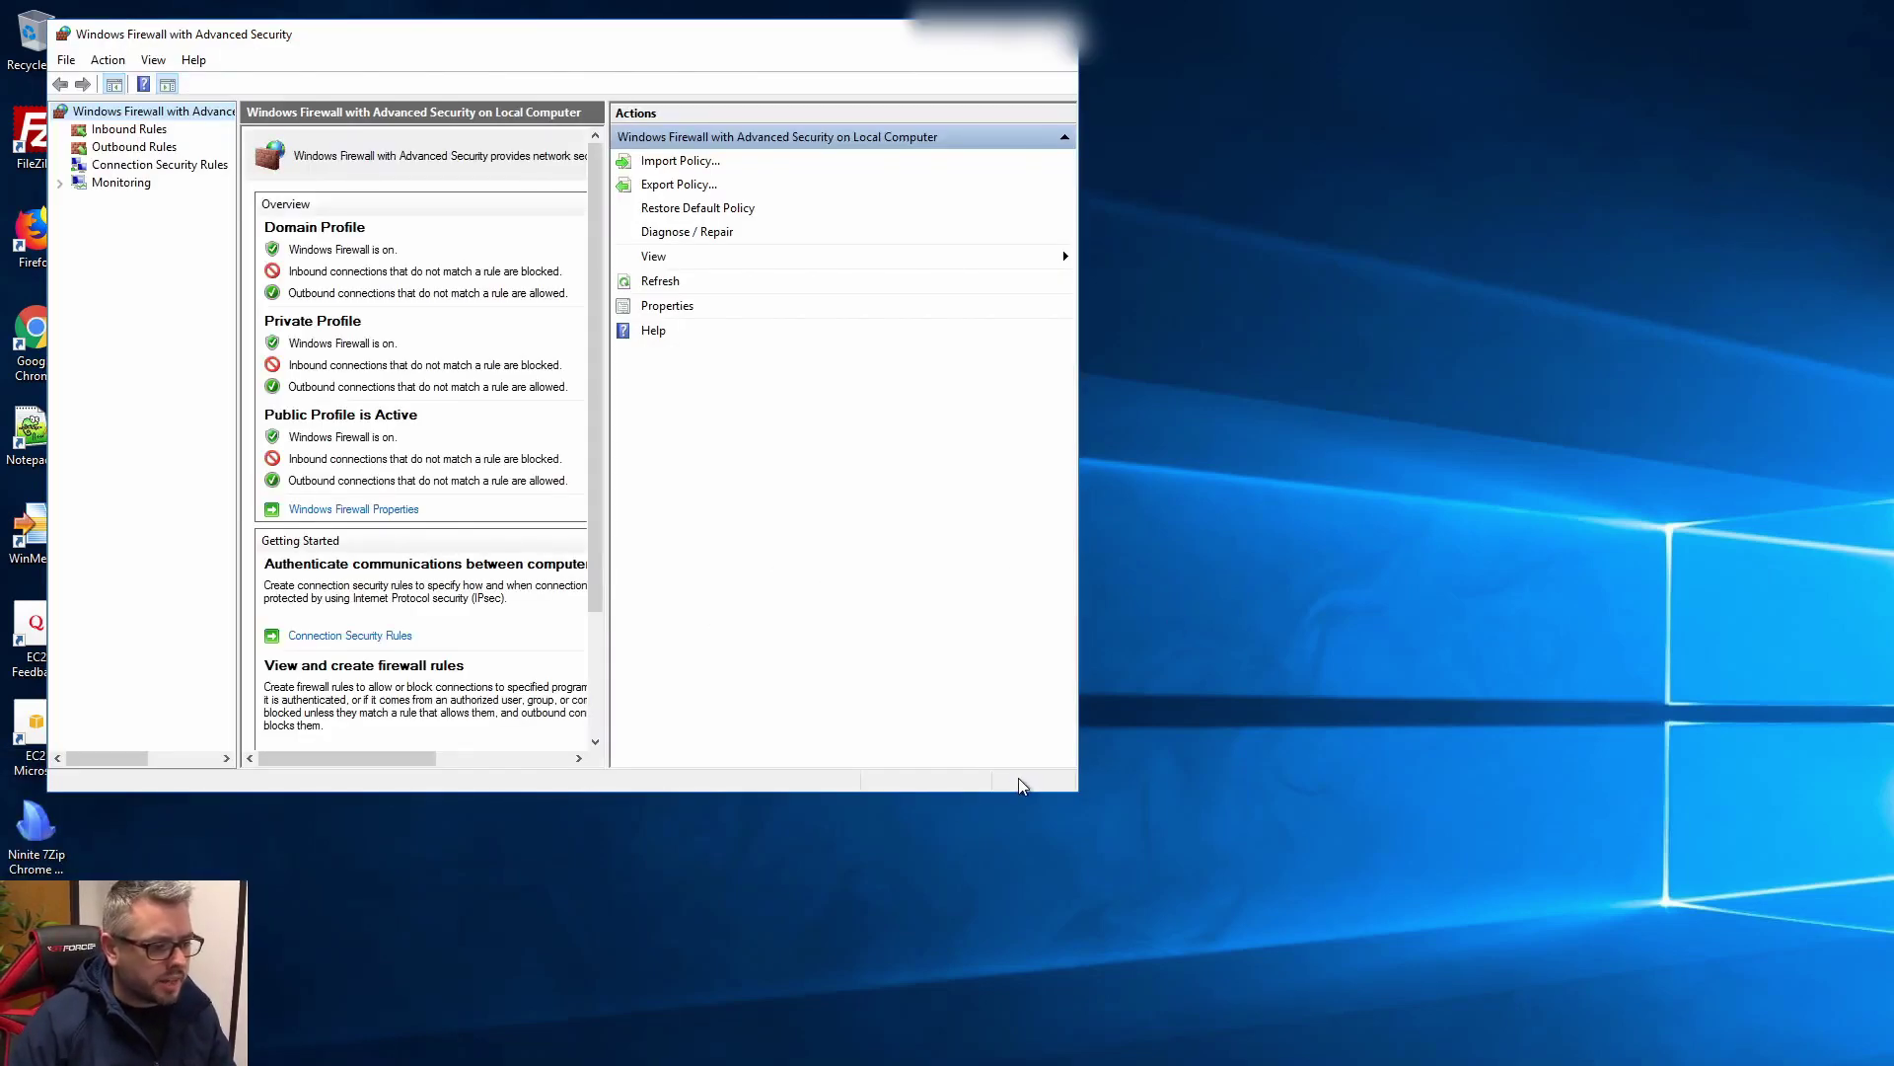
left_click_drag(1077, 790, 1285, 858)
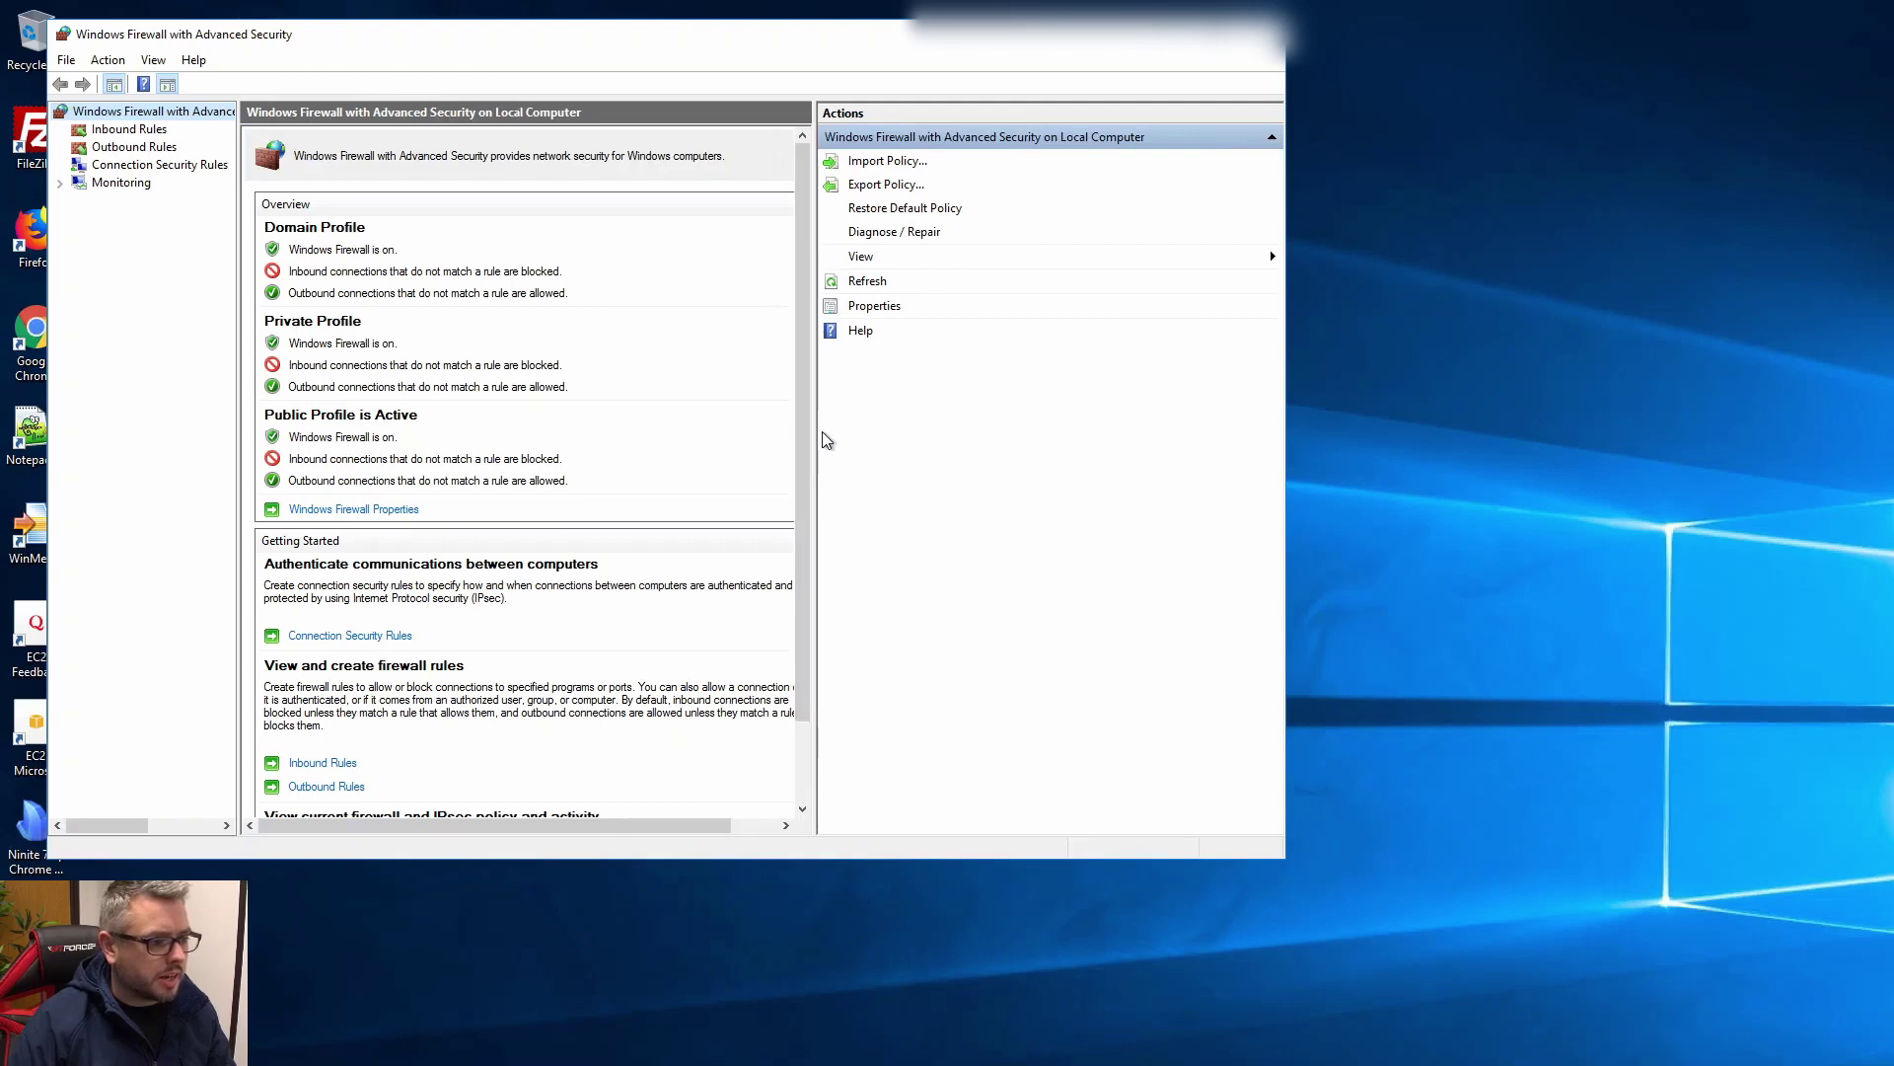
left_click_drag(817, 440, 839, 446)
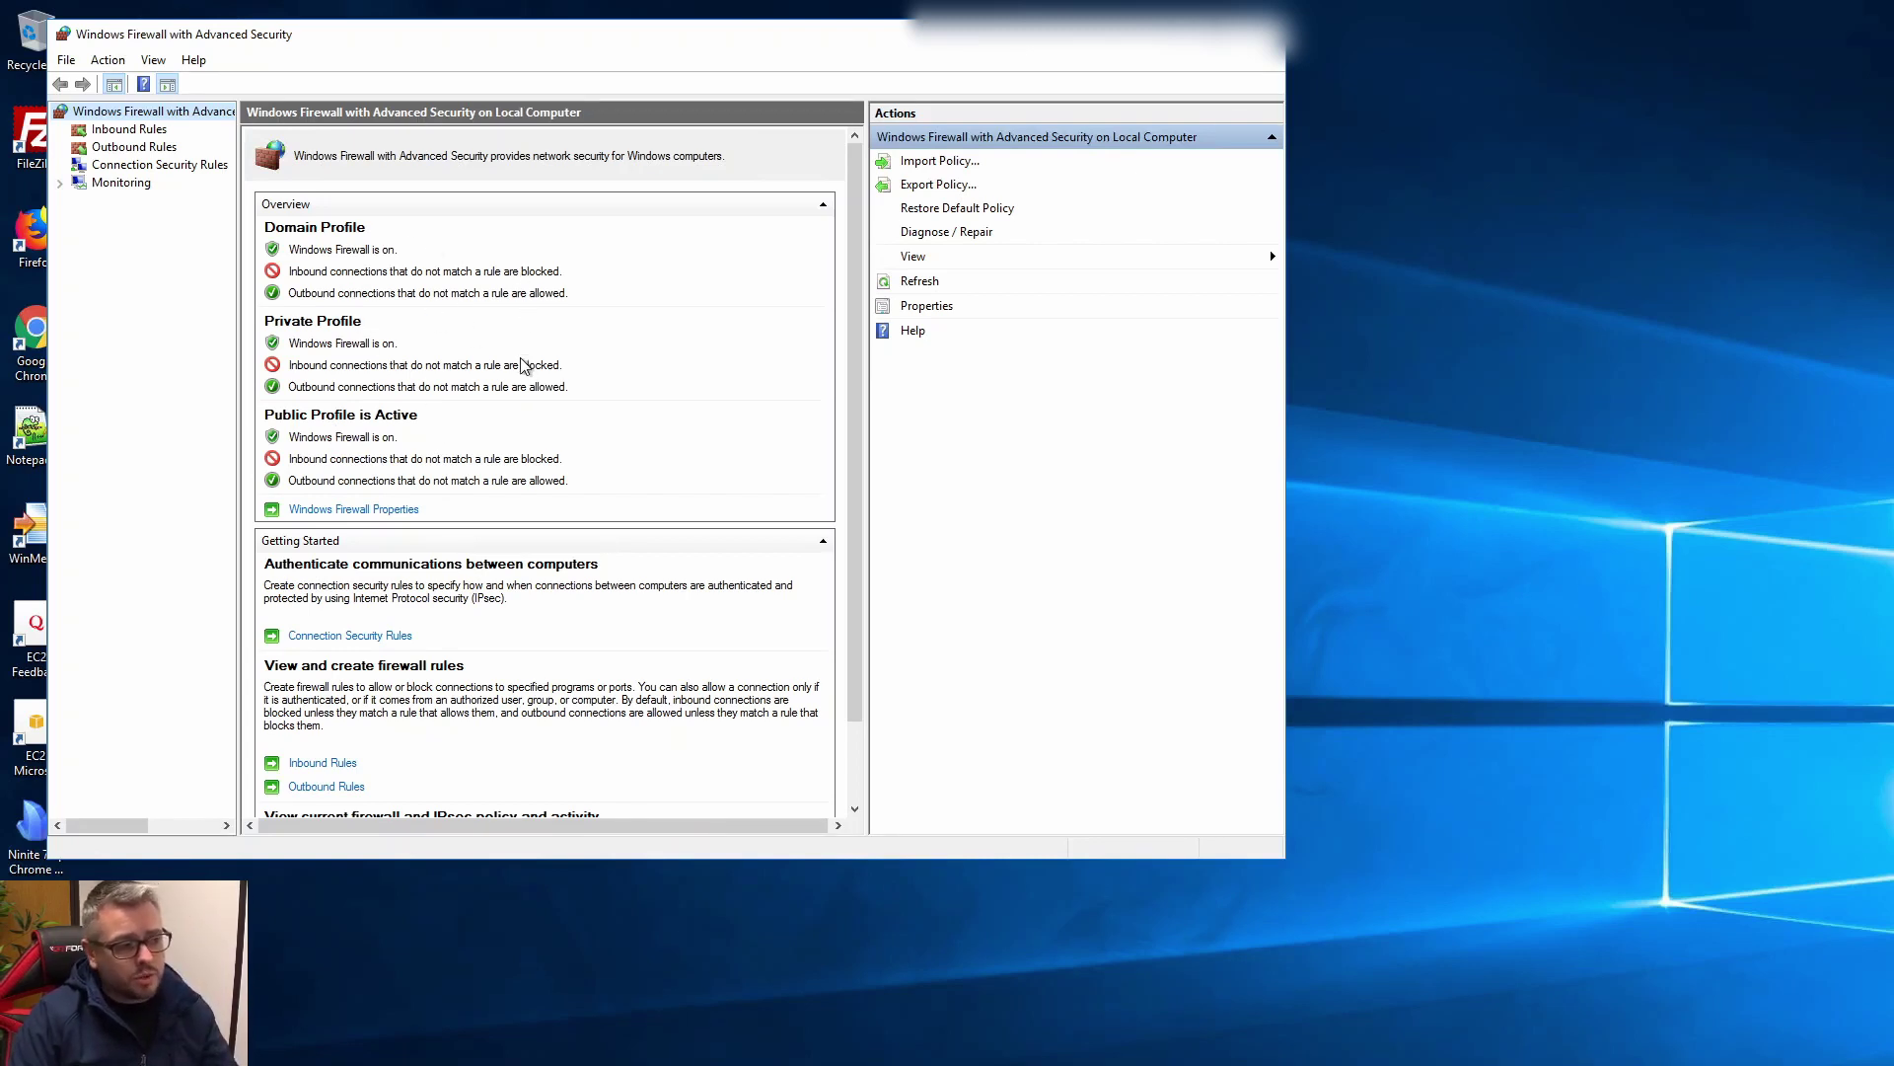
Show the inbound firewall rules, widen the window until the Local Port column is visible and look through the rule list
left_click(150, 129)
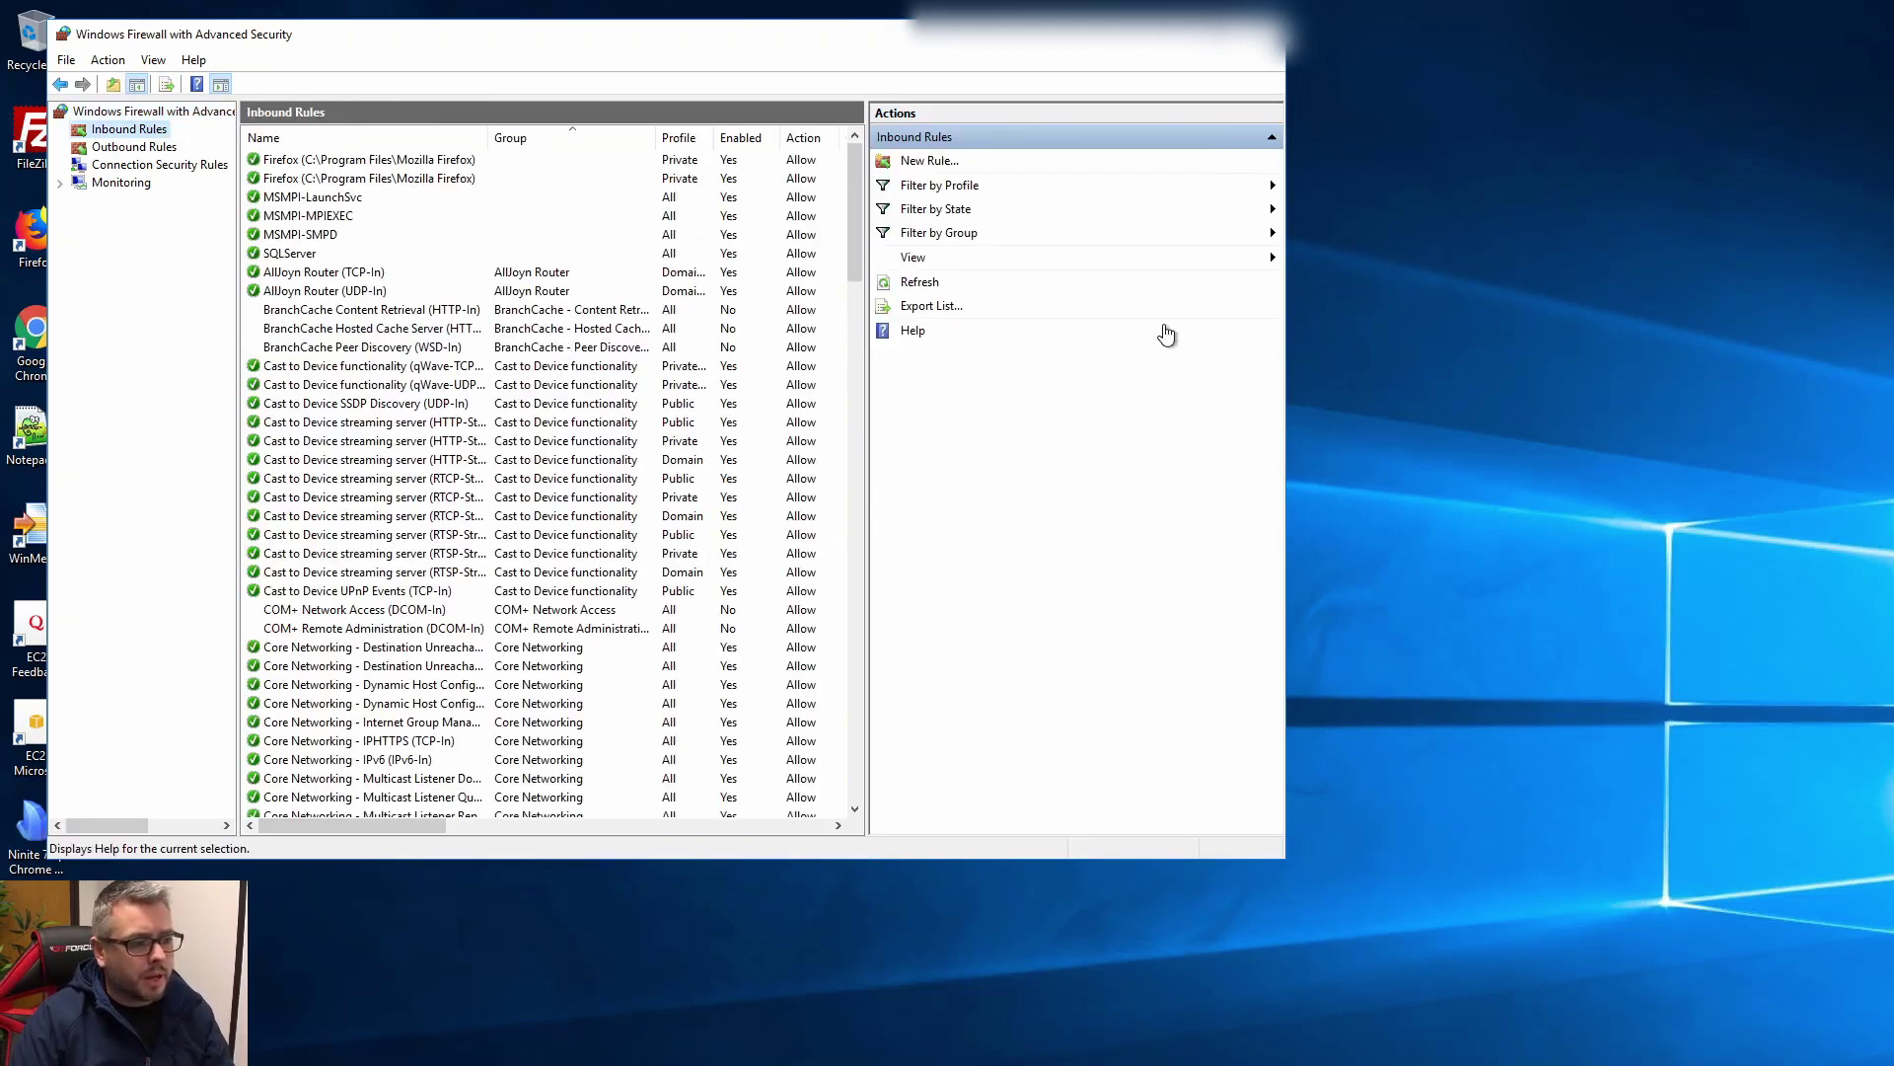
left_click_drag(1285, 347, 1516, 347)
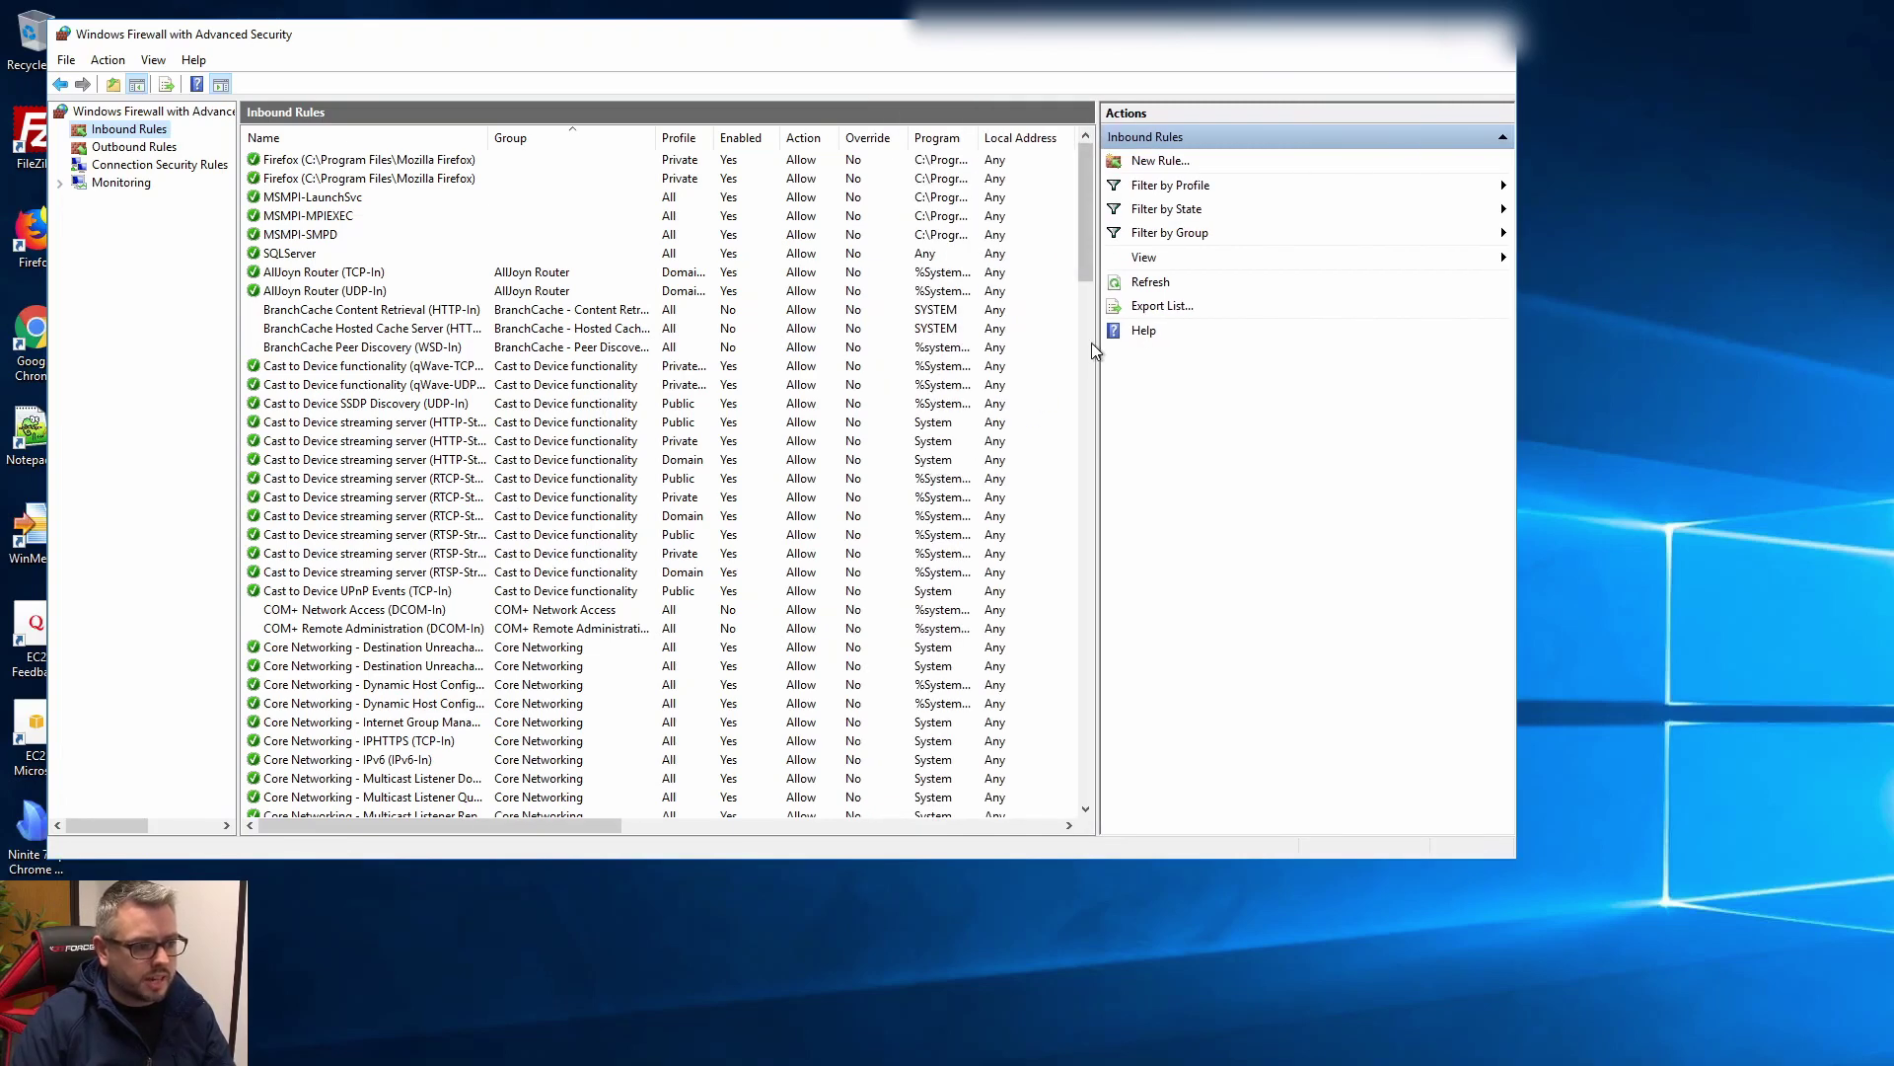
left_click_drag(1516, 394, 1804, 414)
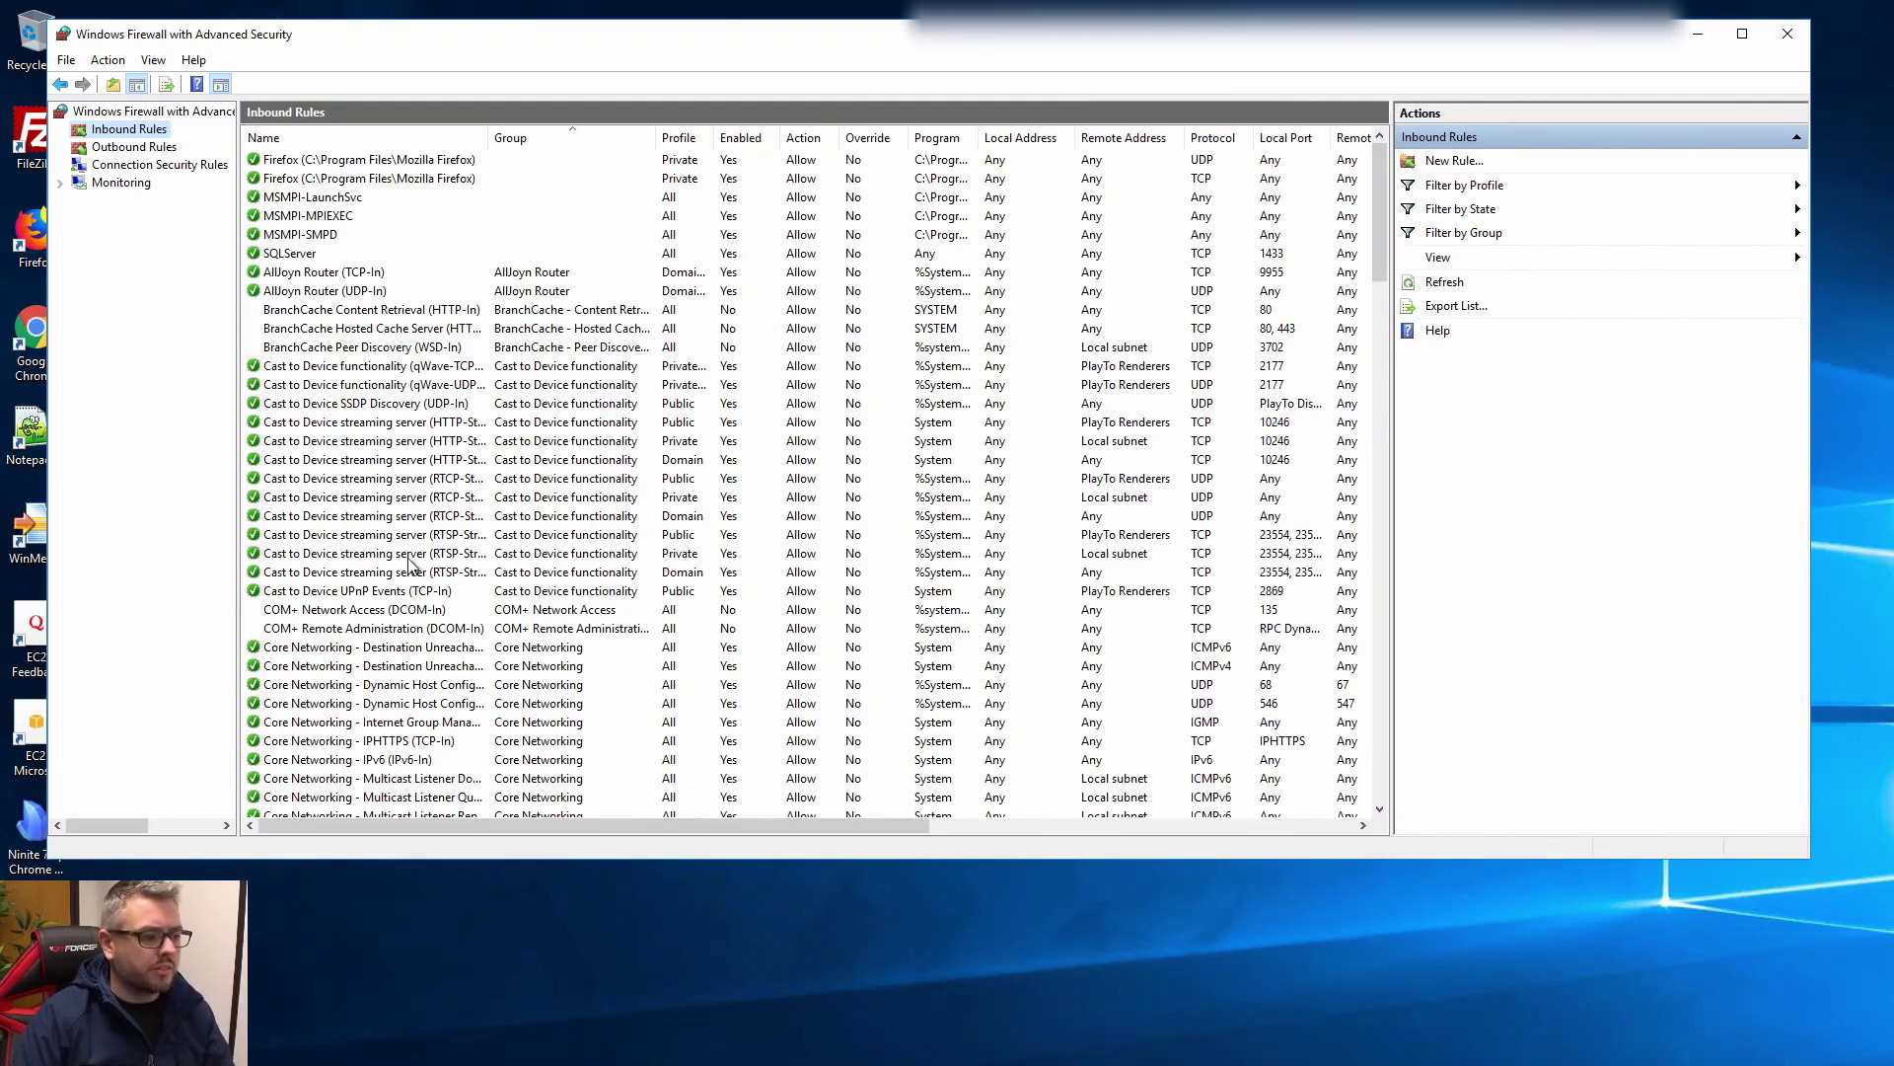
scroll(388, 559, "down", 18)
scroll(388, 562, "down", 9)
scroll(355, 602, "up", 20)
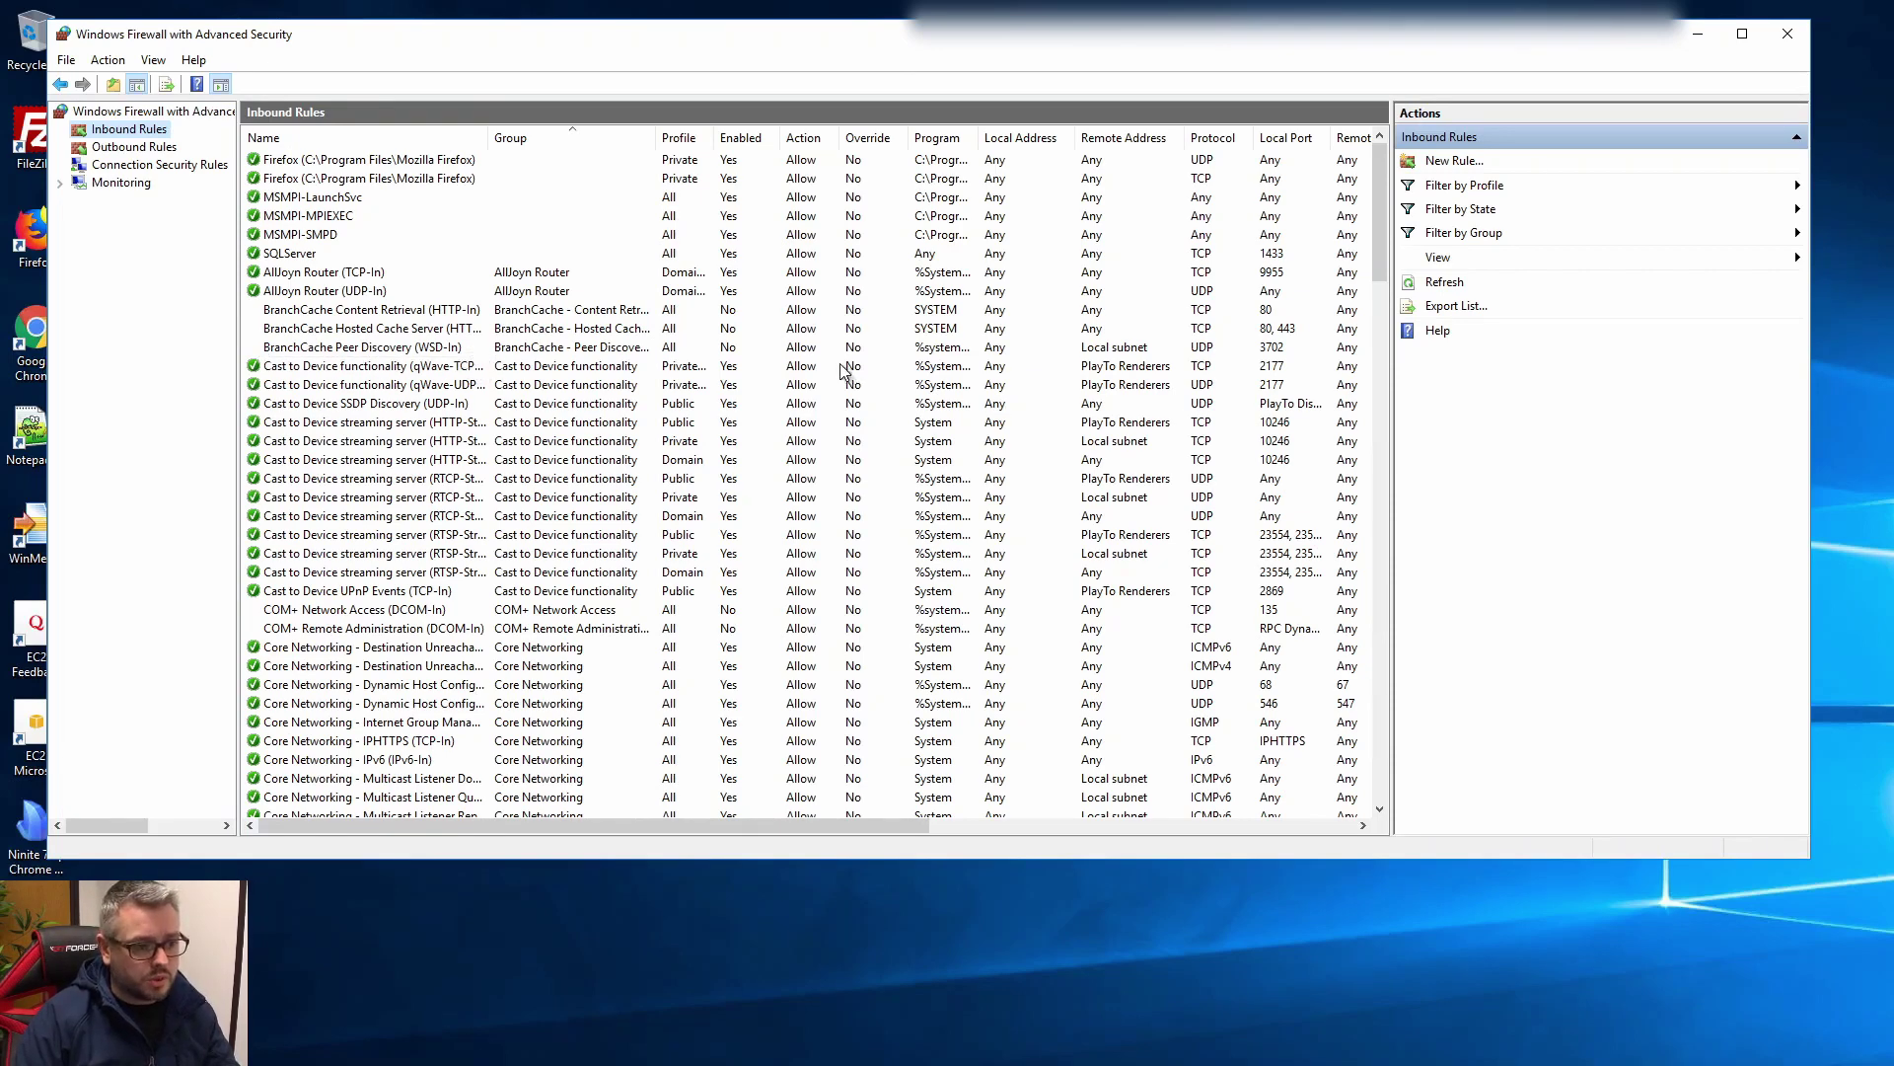
Sort the inbound rules by local port and check the first port numbers in the list
left_click(1305, 143)
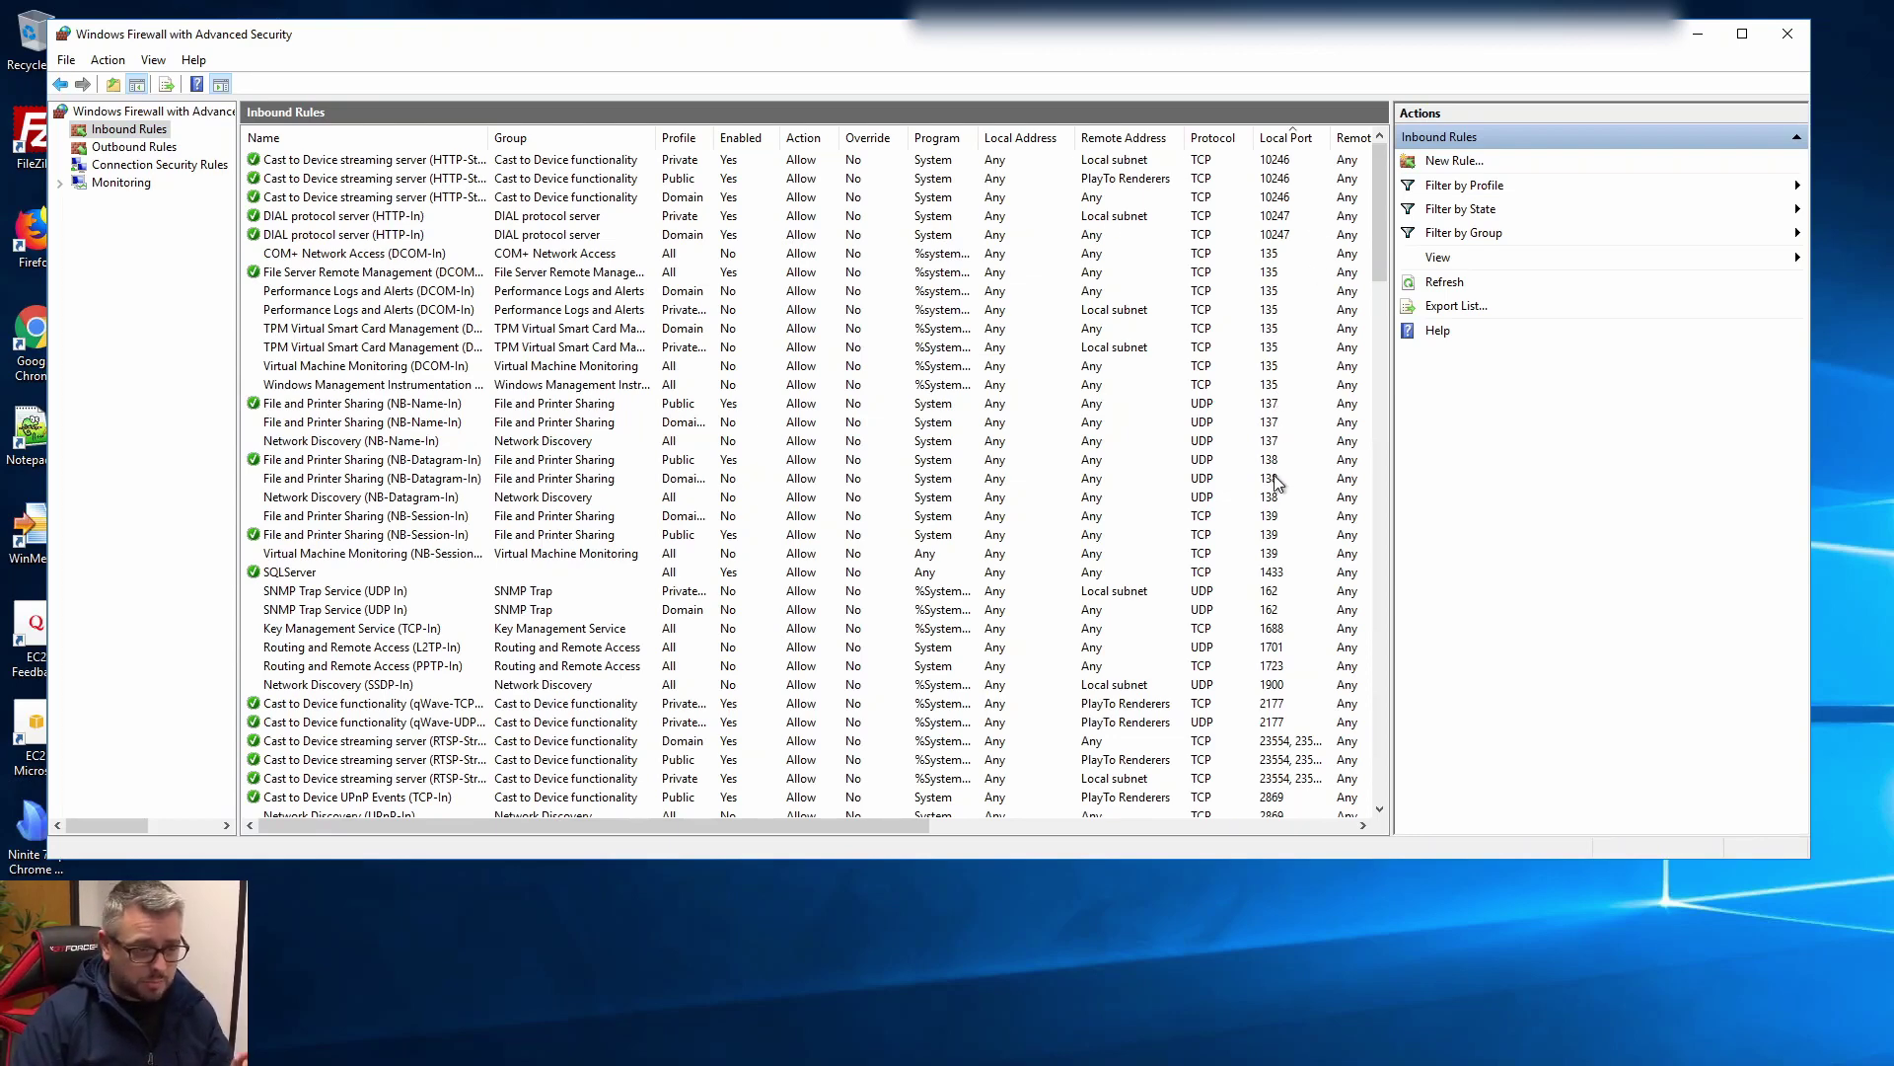
left_click(1281, 254)
left_click(1285, 162)
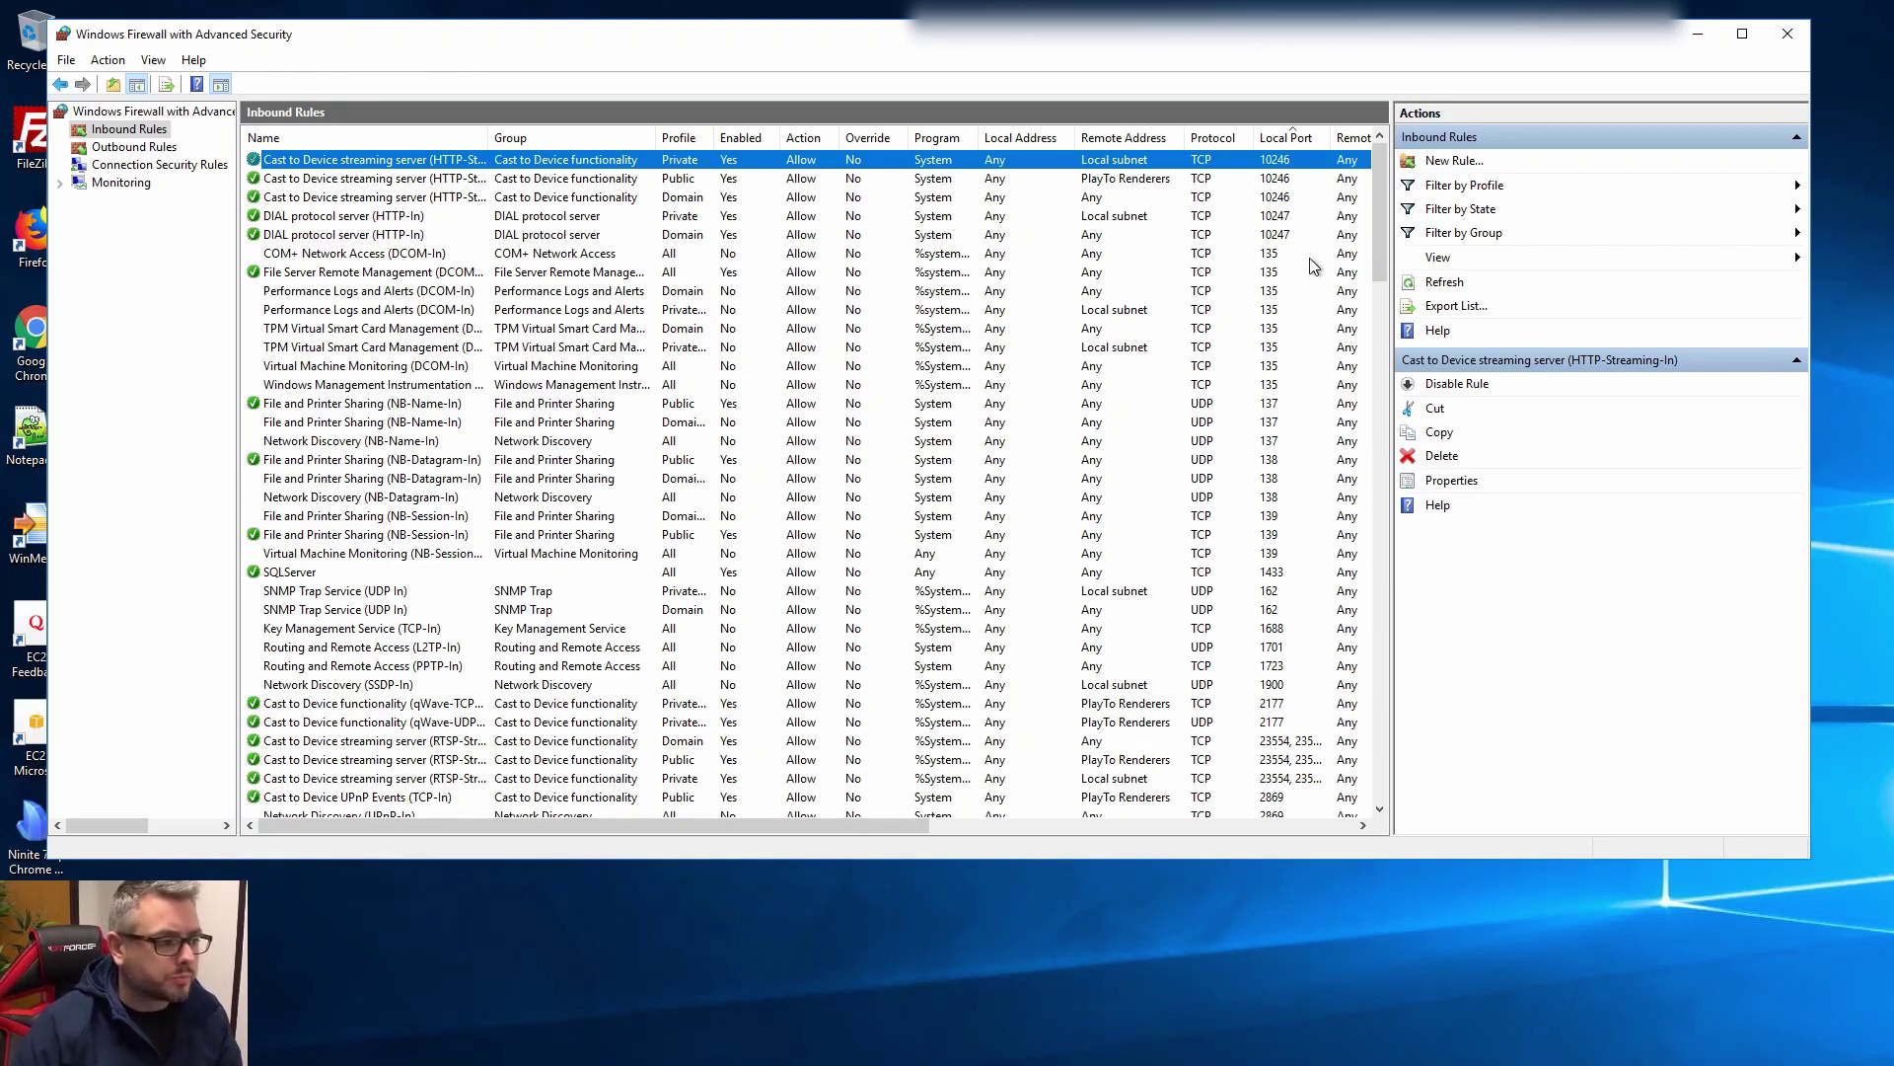
Select the two Remote Desktop - User Mode (TCP-In) rules on port 3389 and widen the Profile column to read their profiles
left_click_drag(1374, 245, 1375, 320)
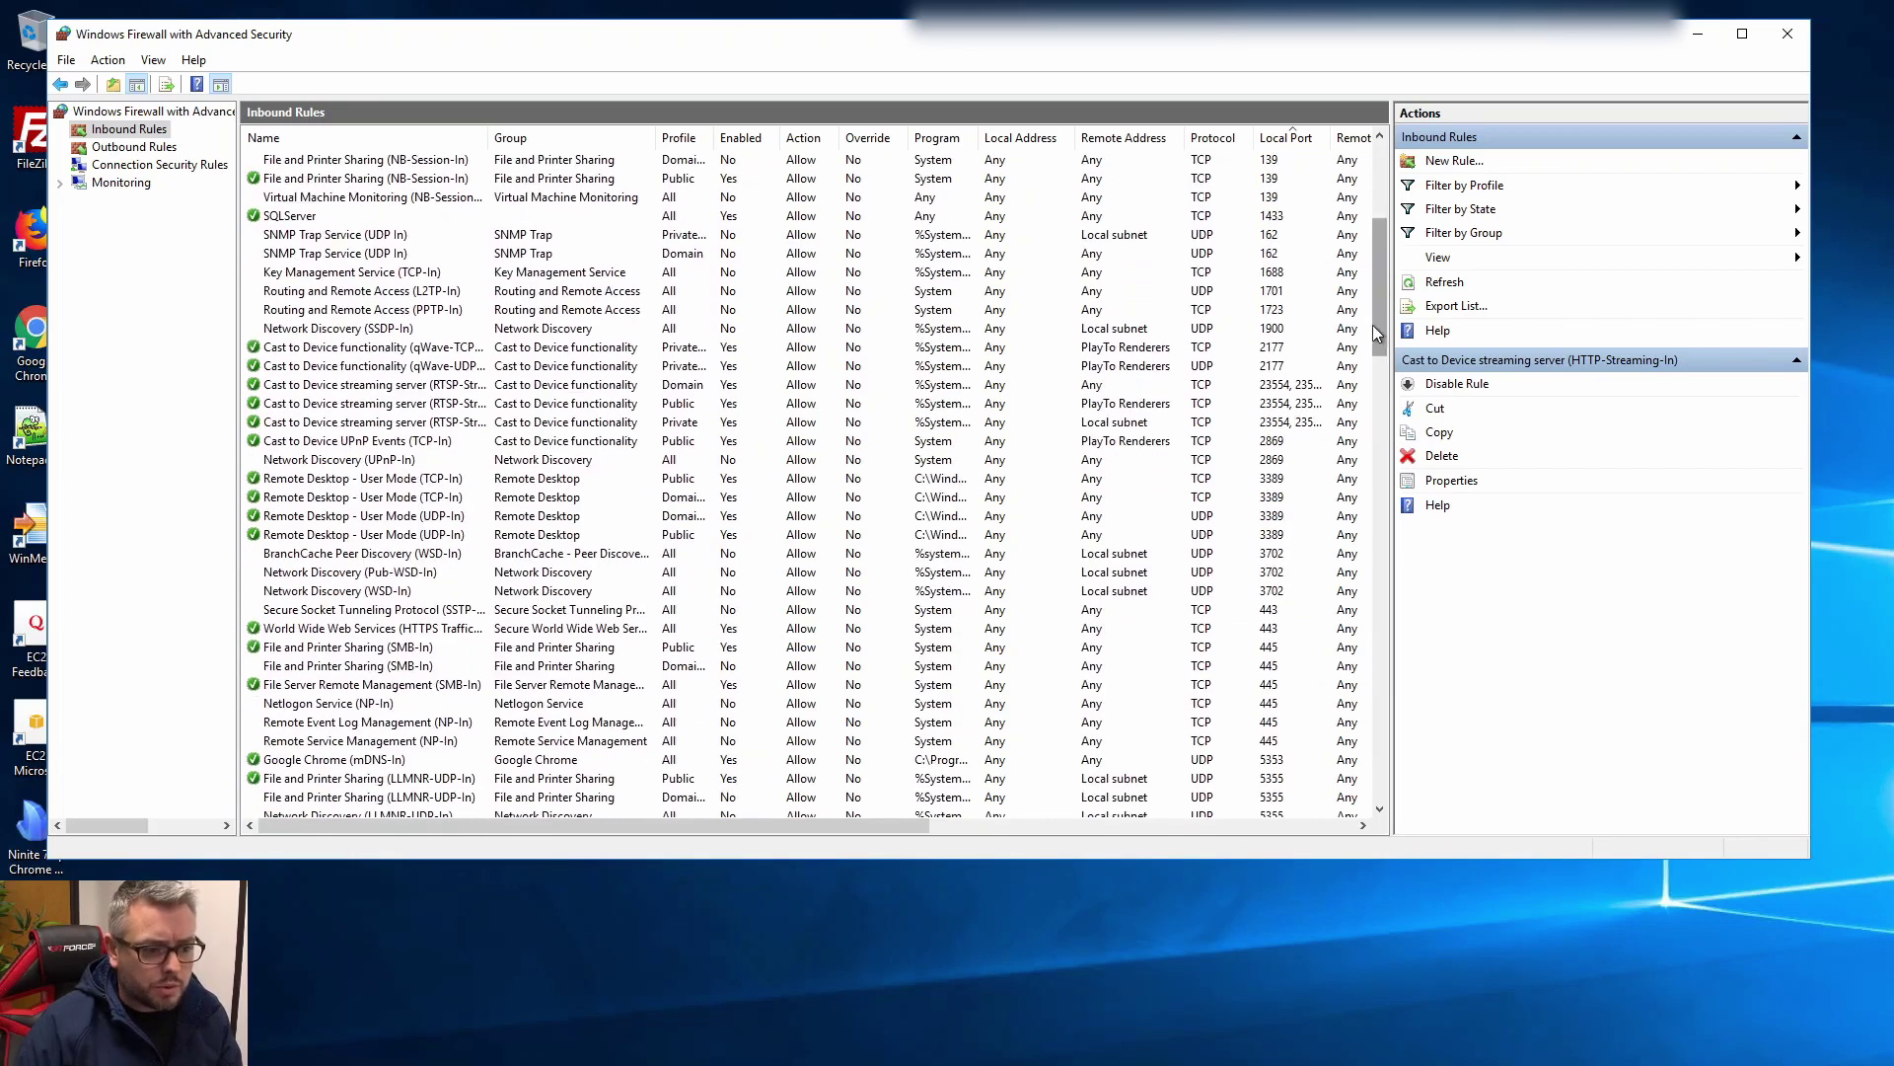
left_click(1303, 477)
key("shift+Down")
key("shift+Down")
key("shift+Down")
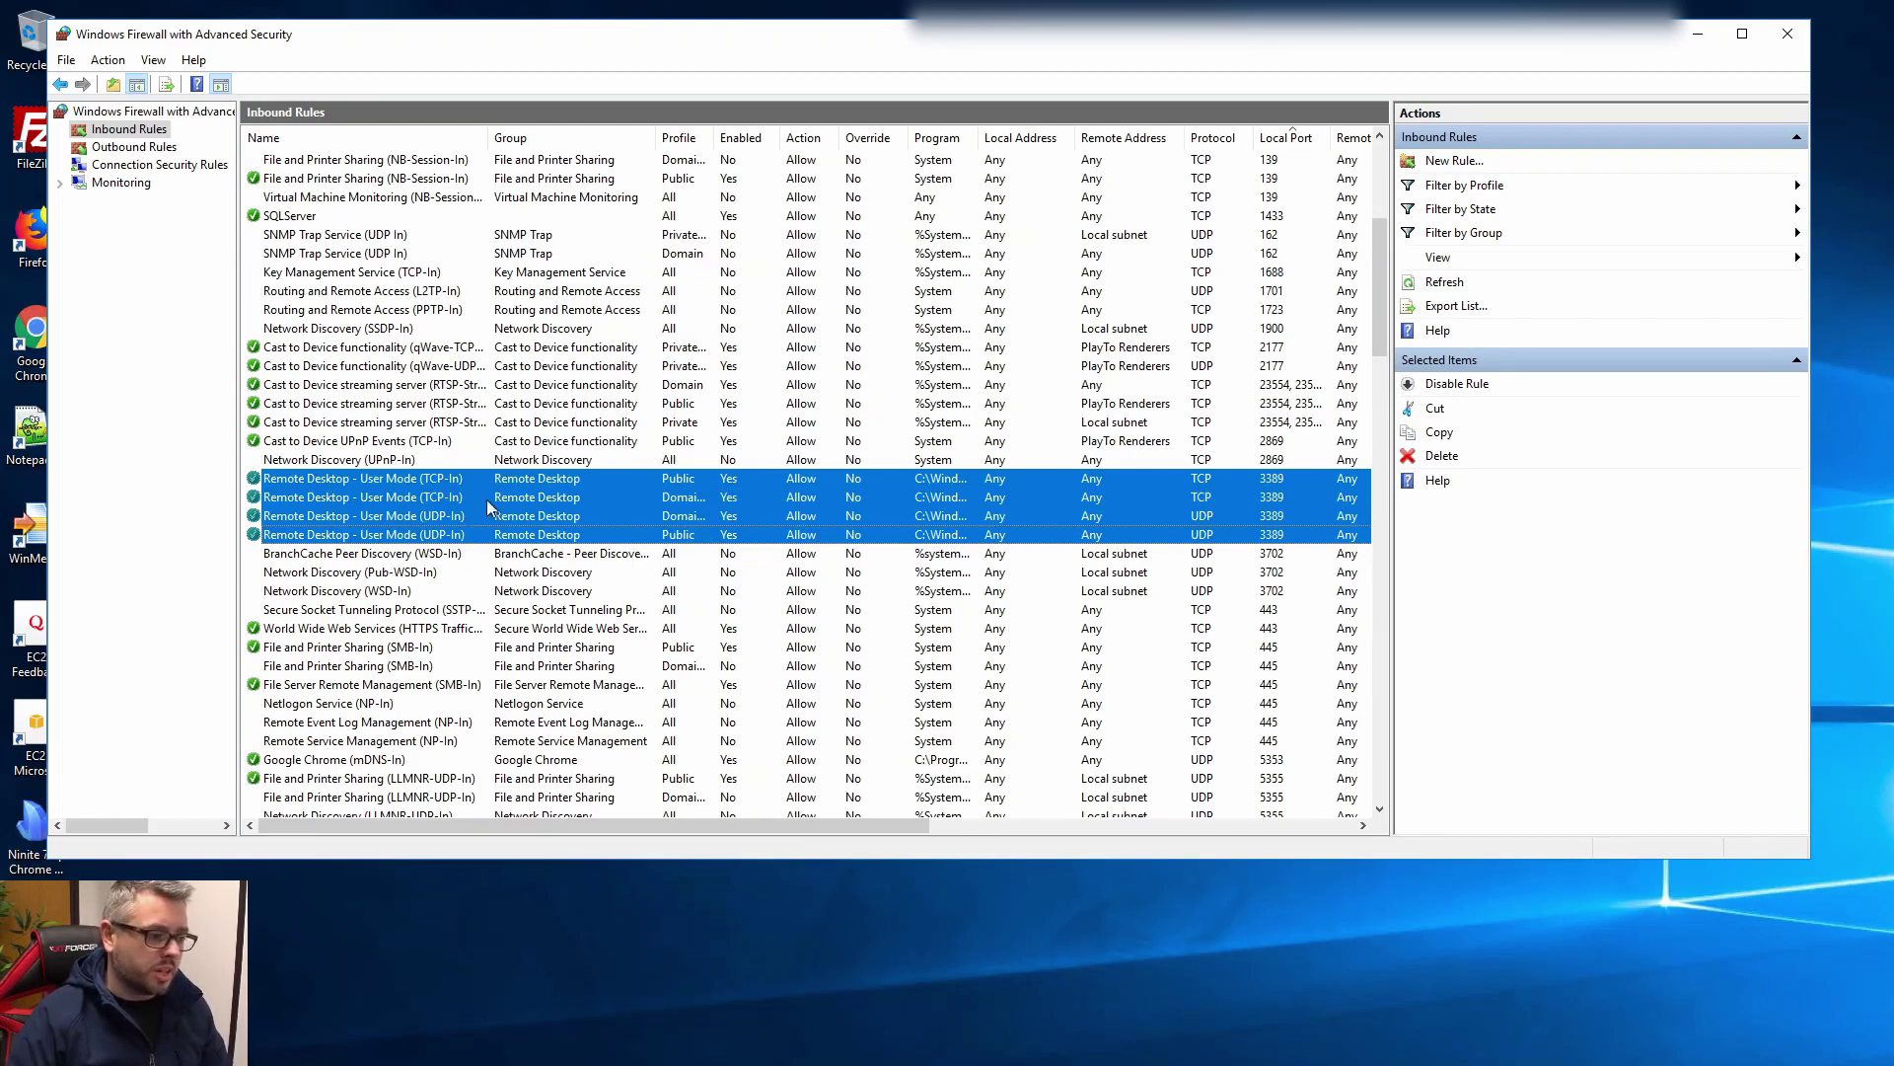
key("shift+Up")
key("shift+Up")
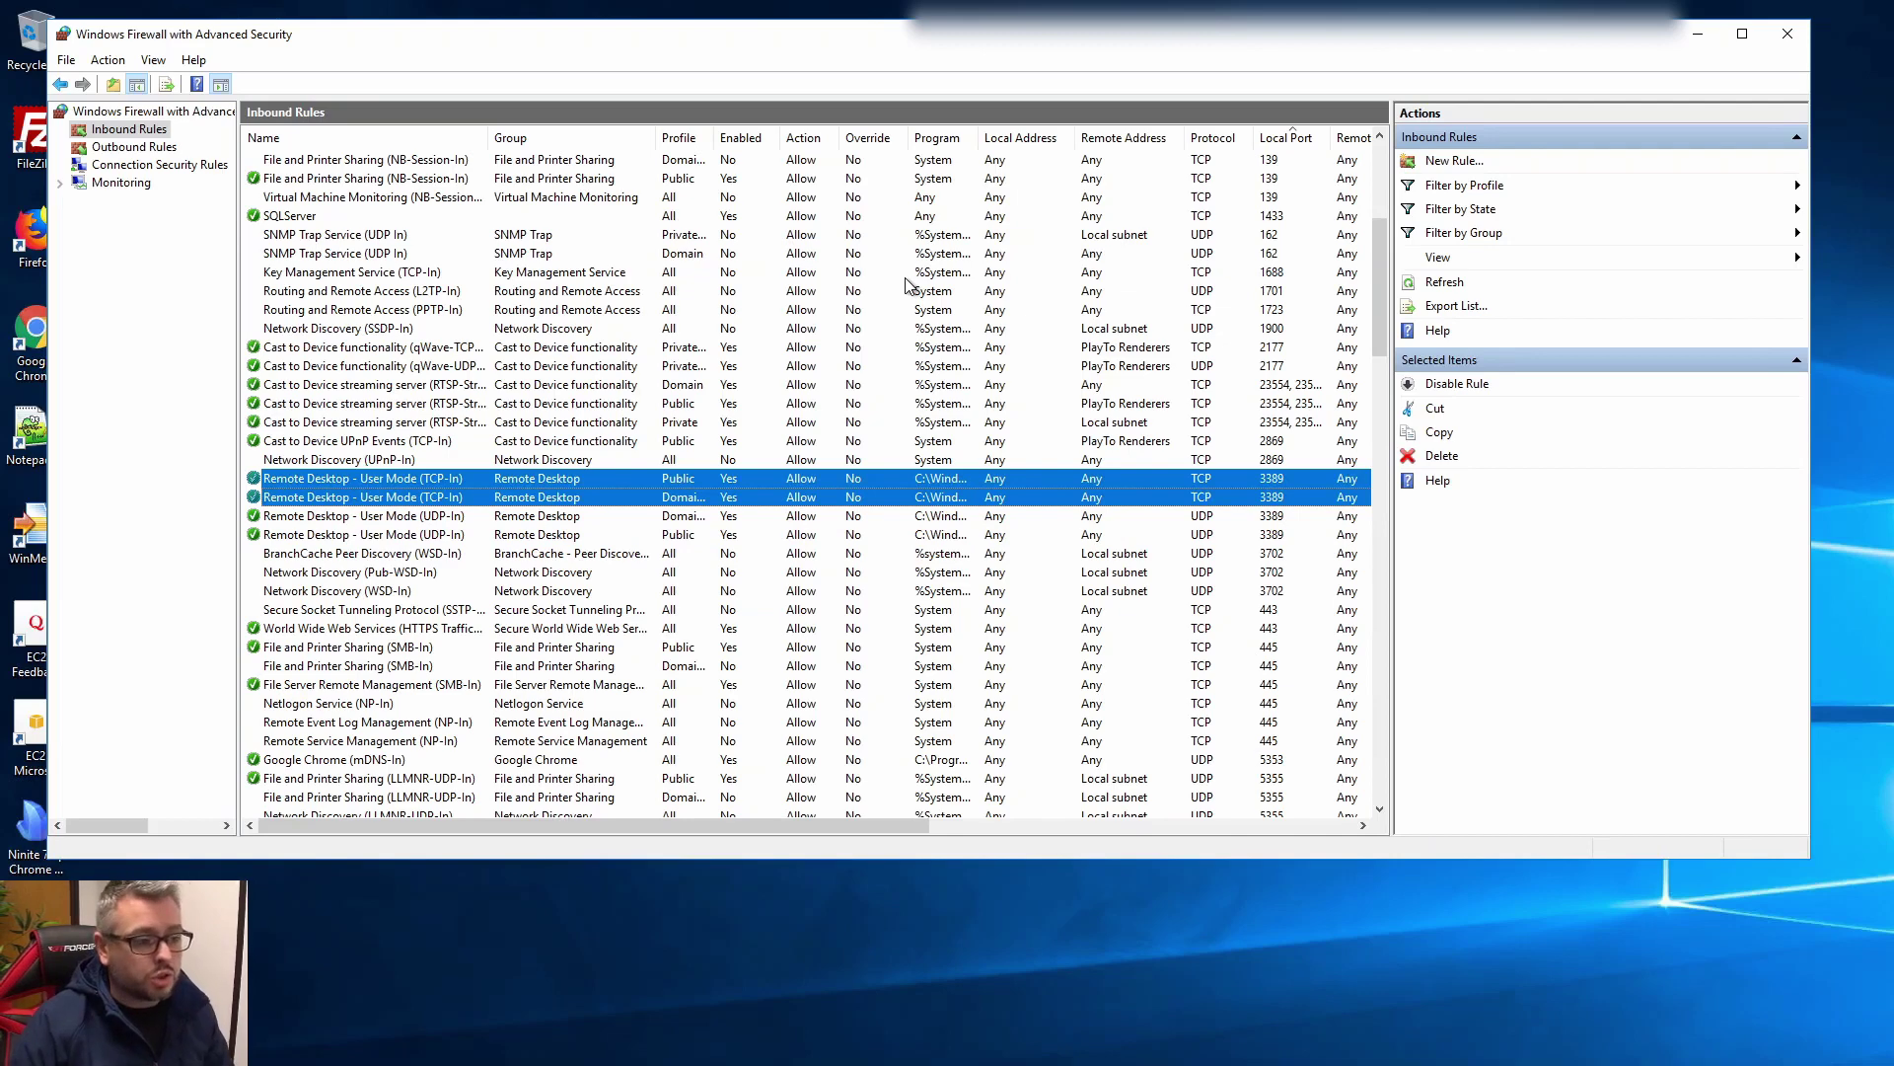
left_click_drag(710, 139, 798, 137)
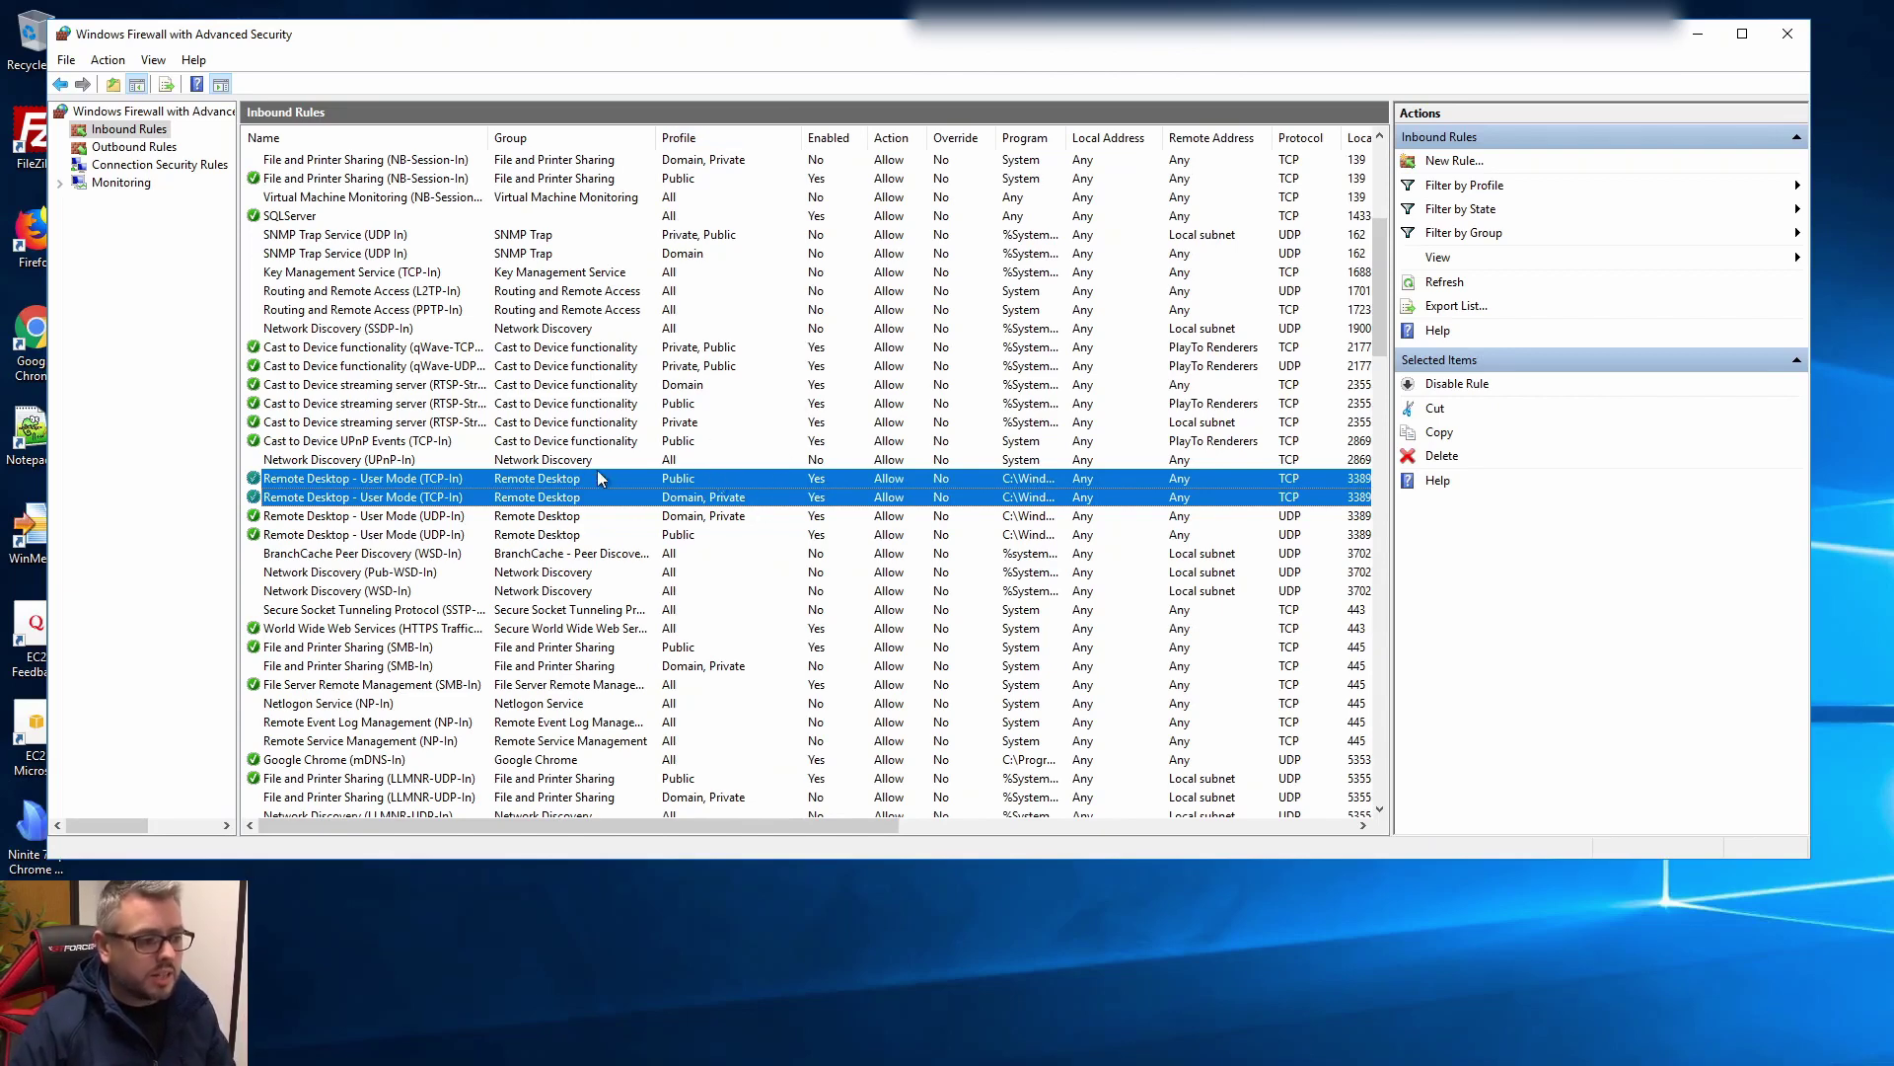
Open the Scope settings of the Public Remote Desktop - User Mode (TCP-In) rule, and launch the local program matching "fire"
double_click(727, 482)
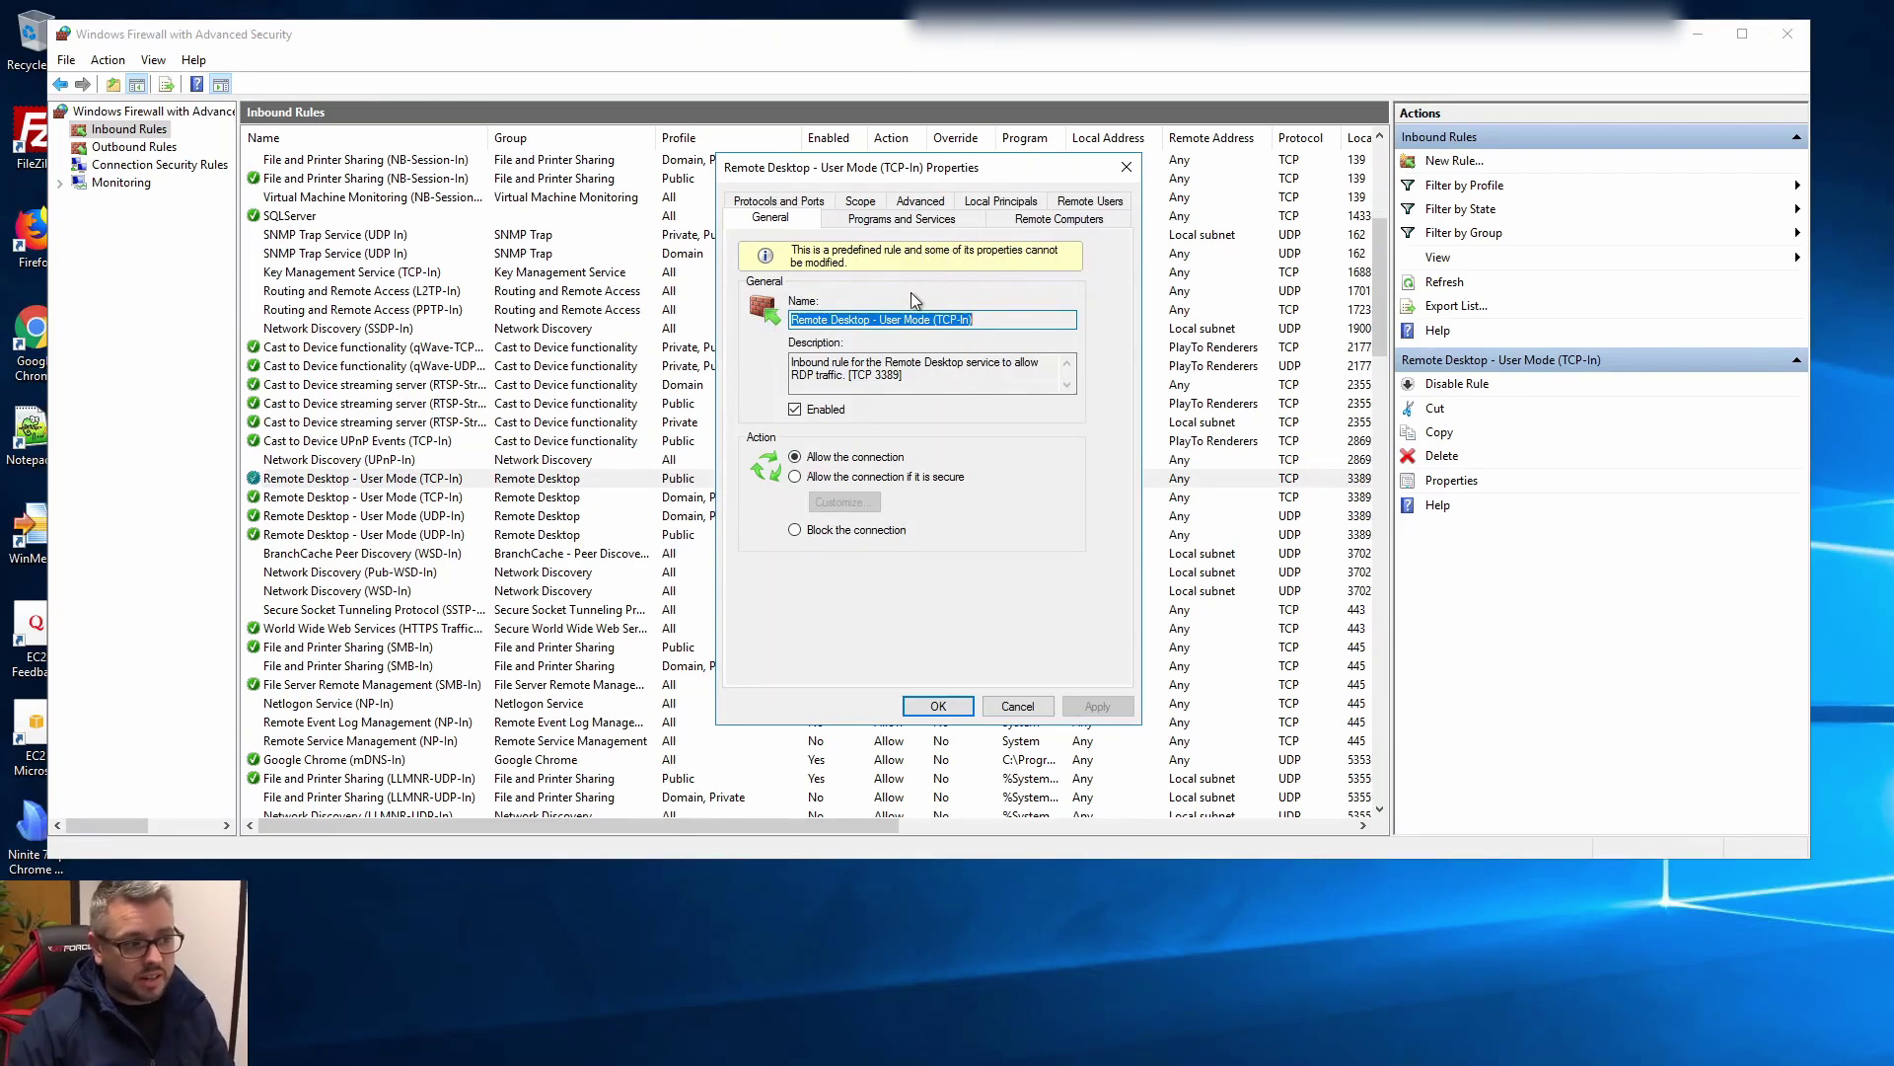
left_click(861, 202)
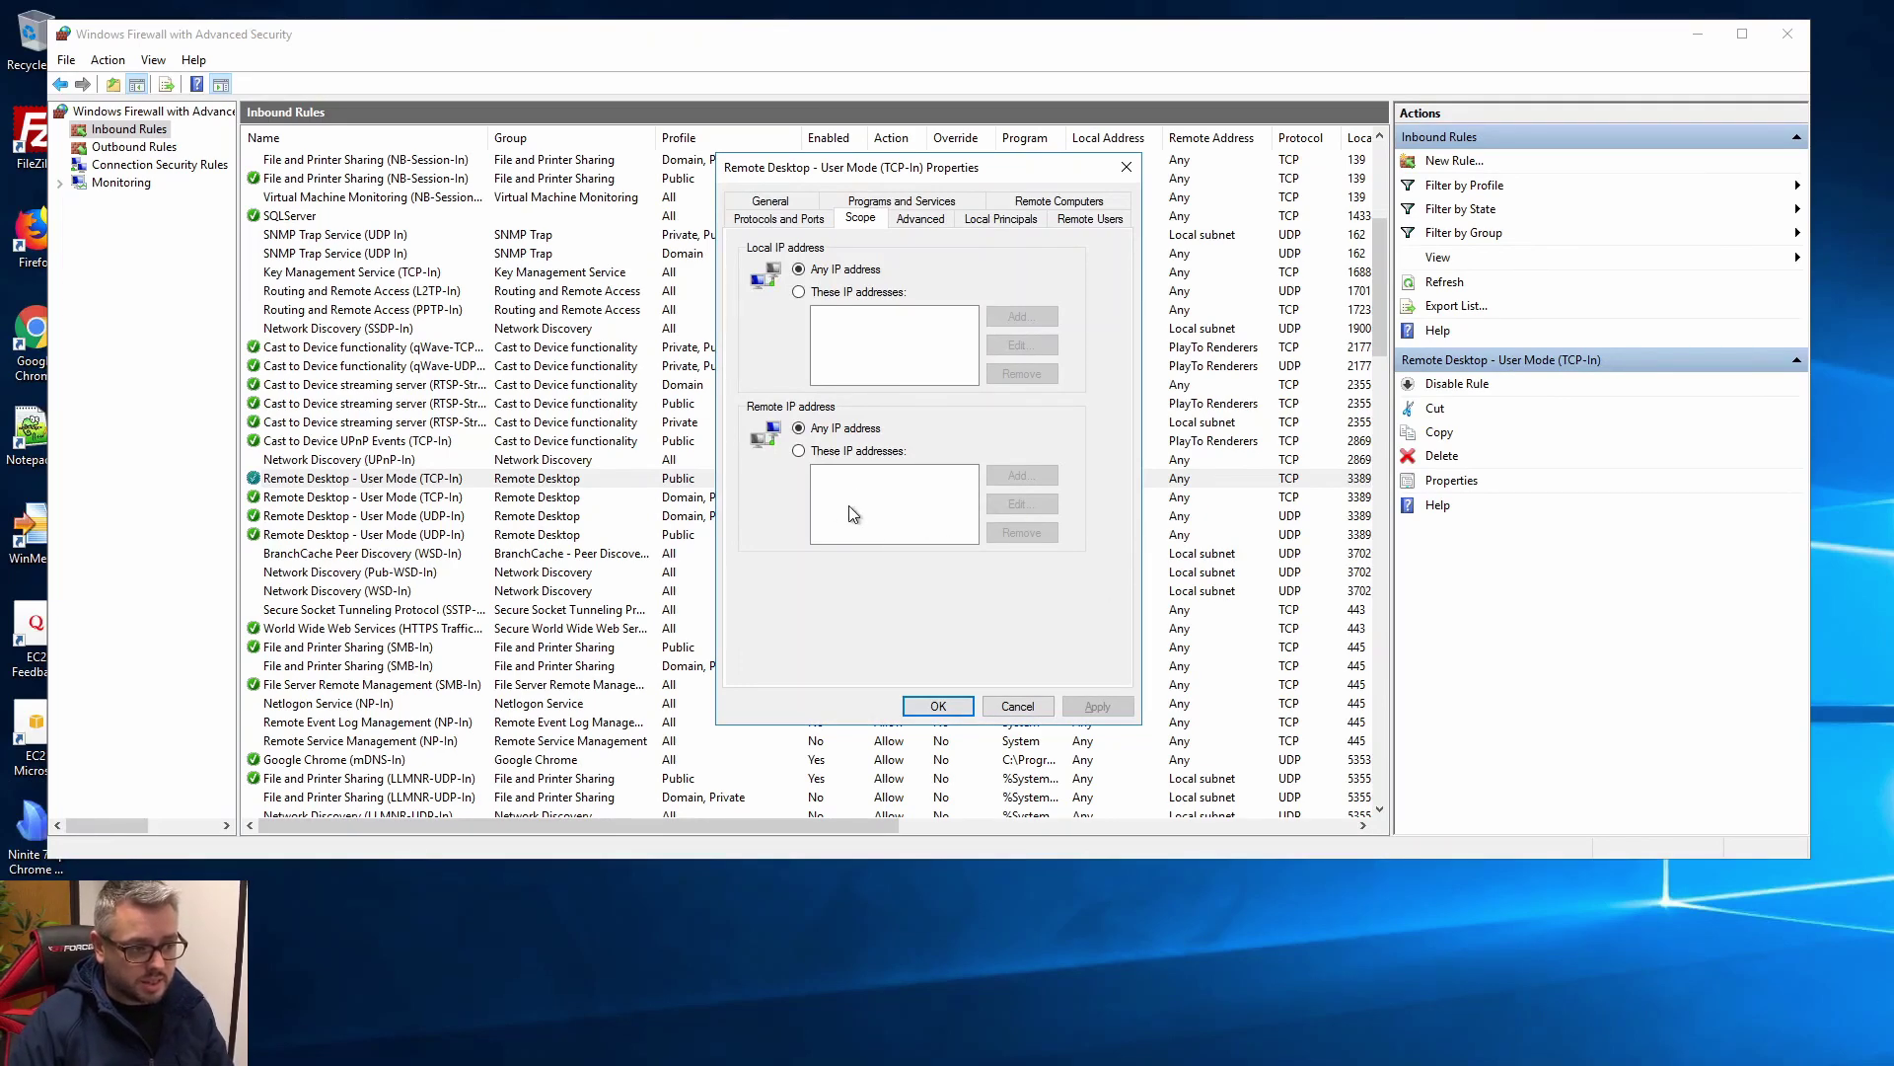
key("super")
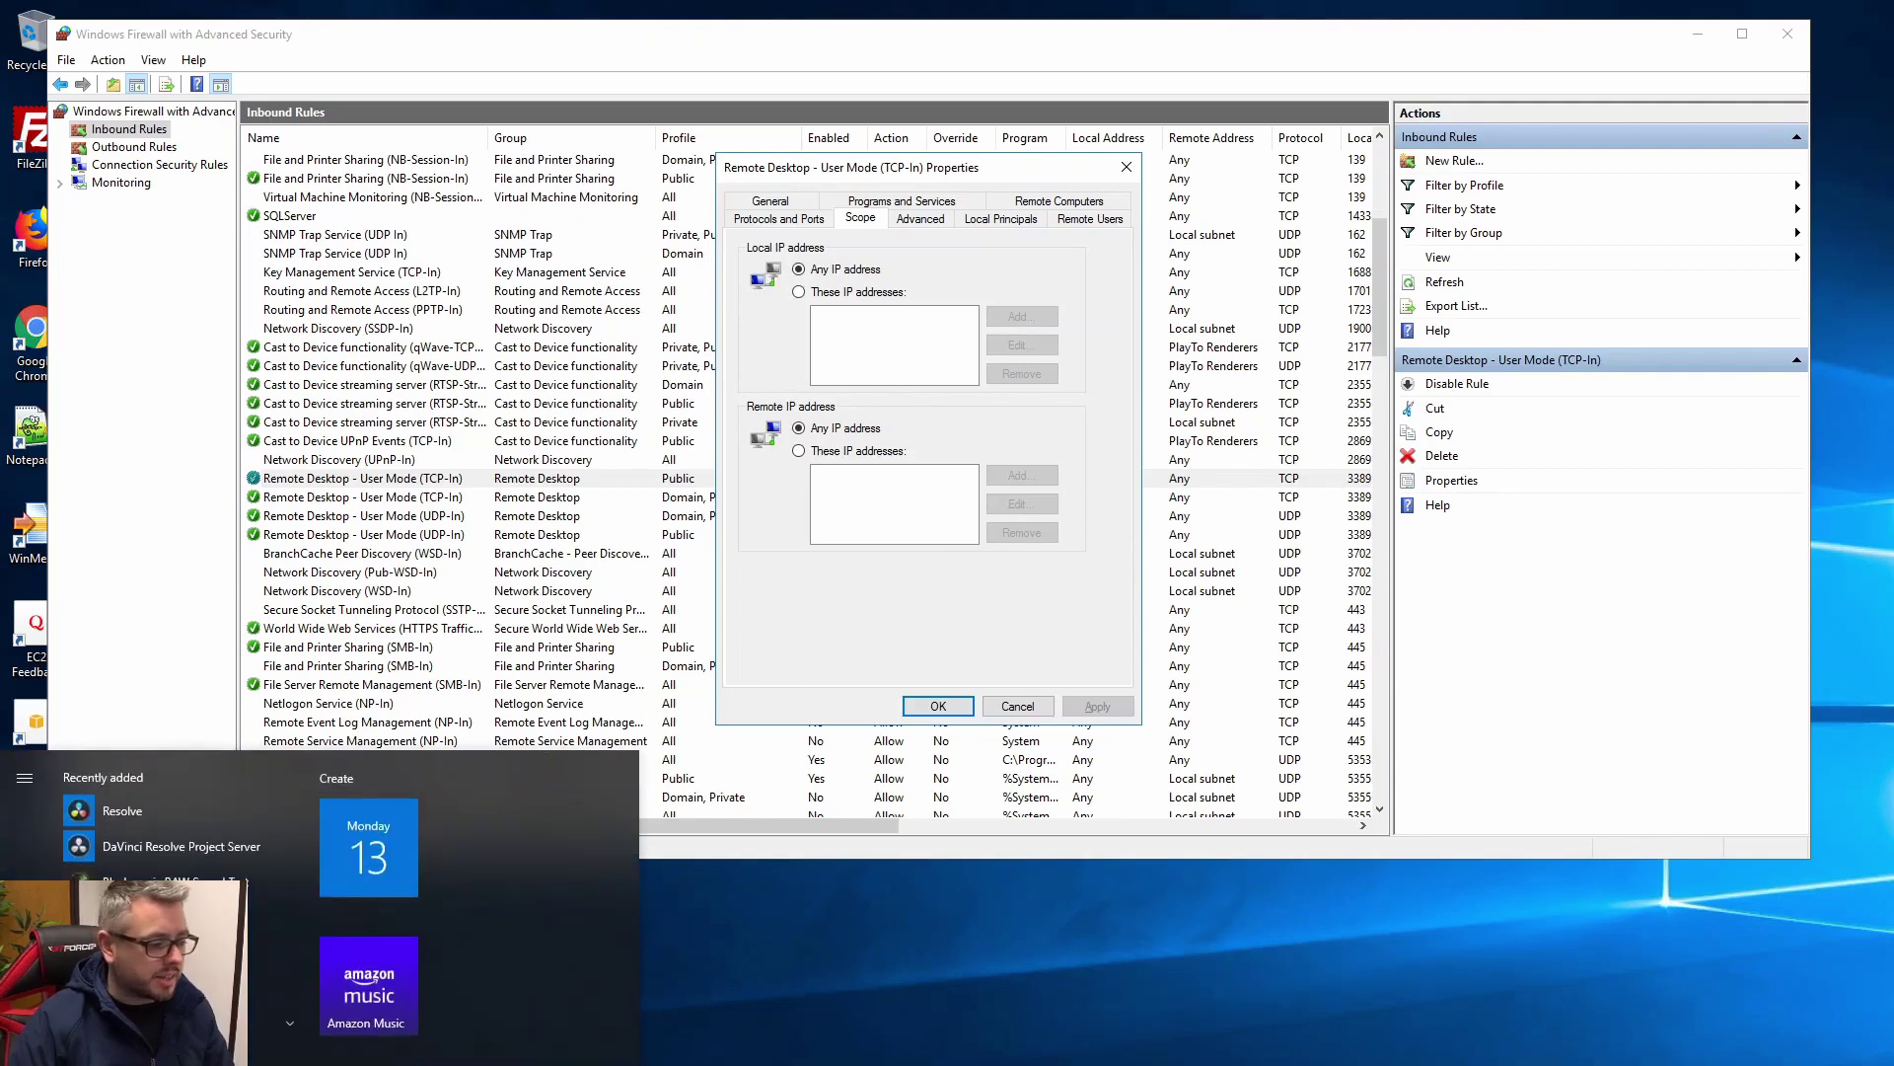
type("fire")
key("Return")
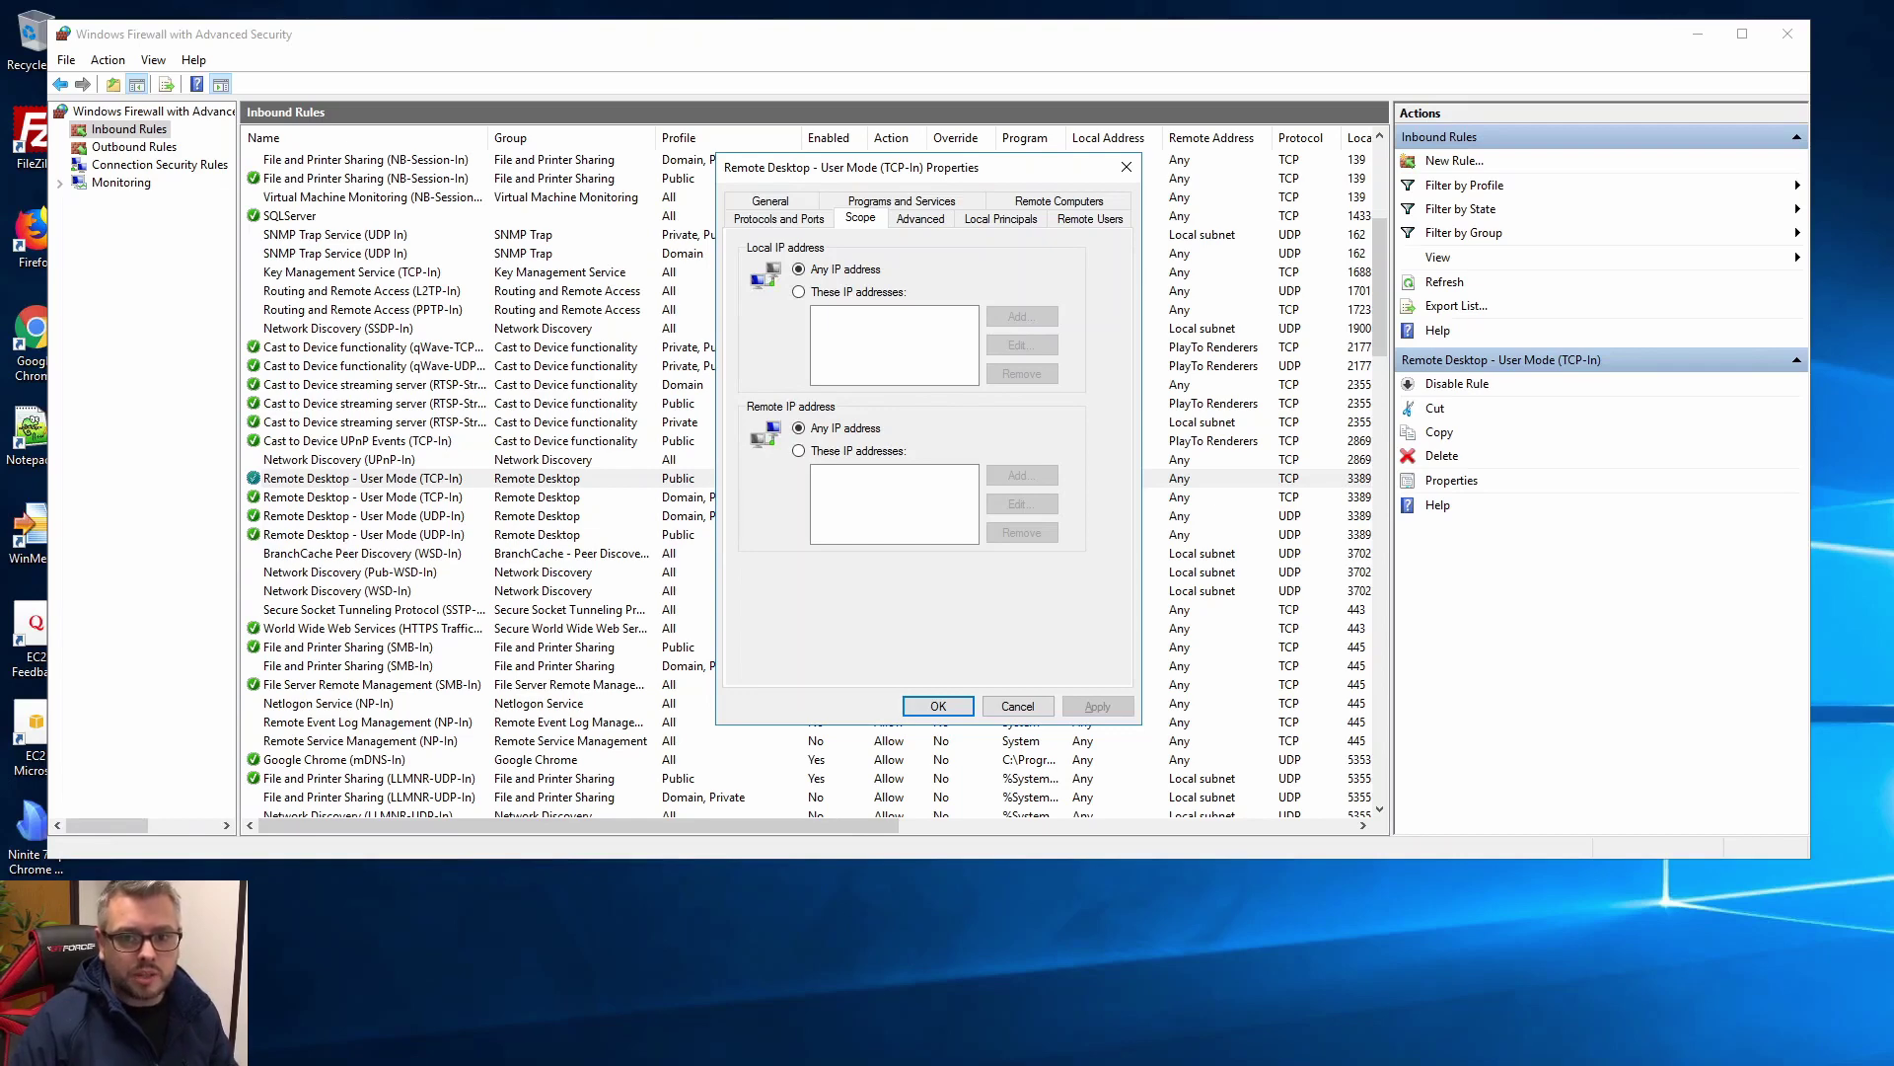
Restrict the rule's remote IP addresses to the copied IP address and apply the change
left_click(873, 455)
left_click(1019, 475)
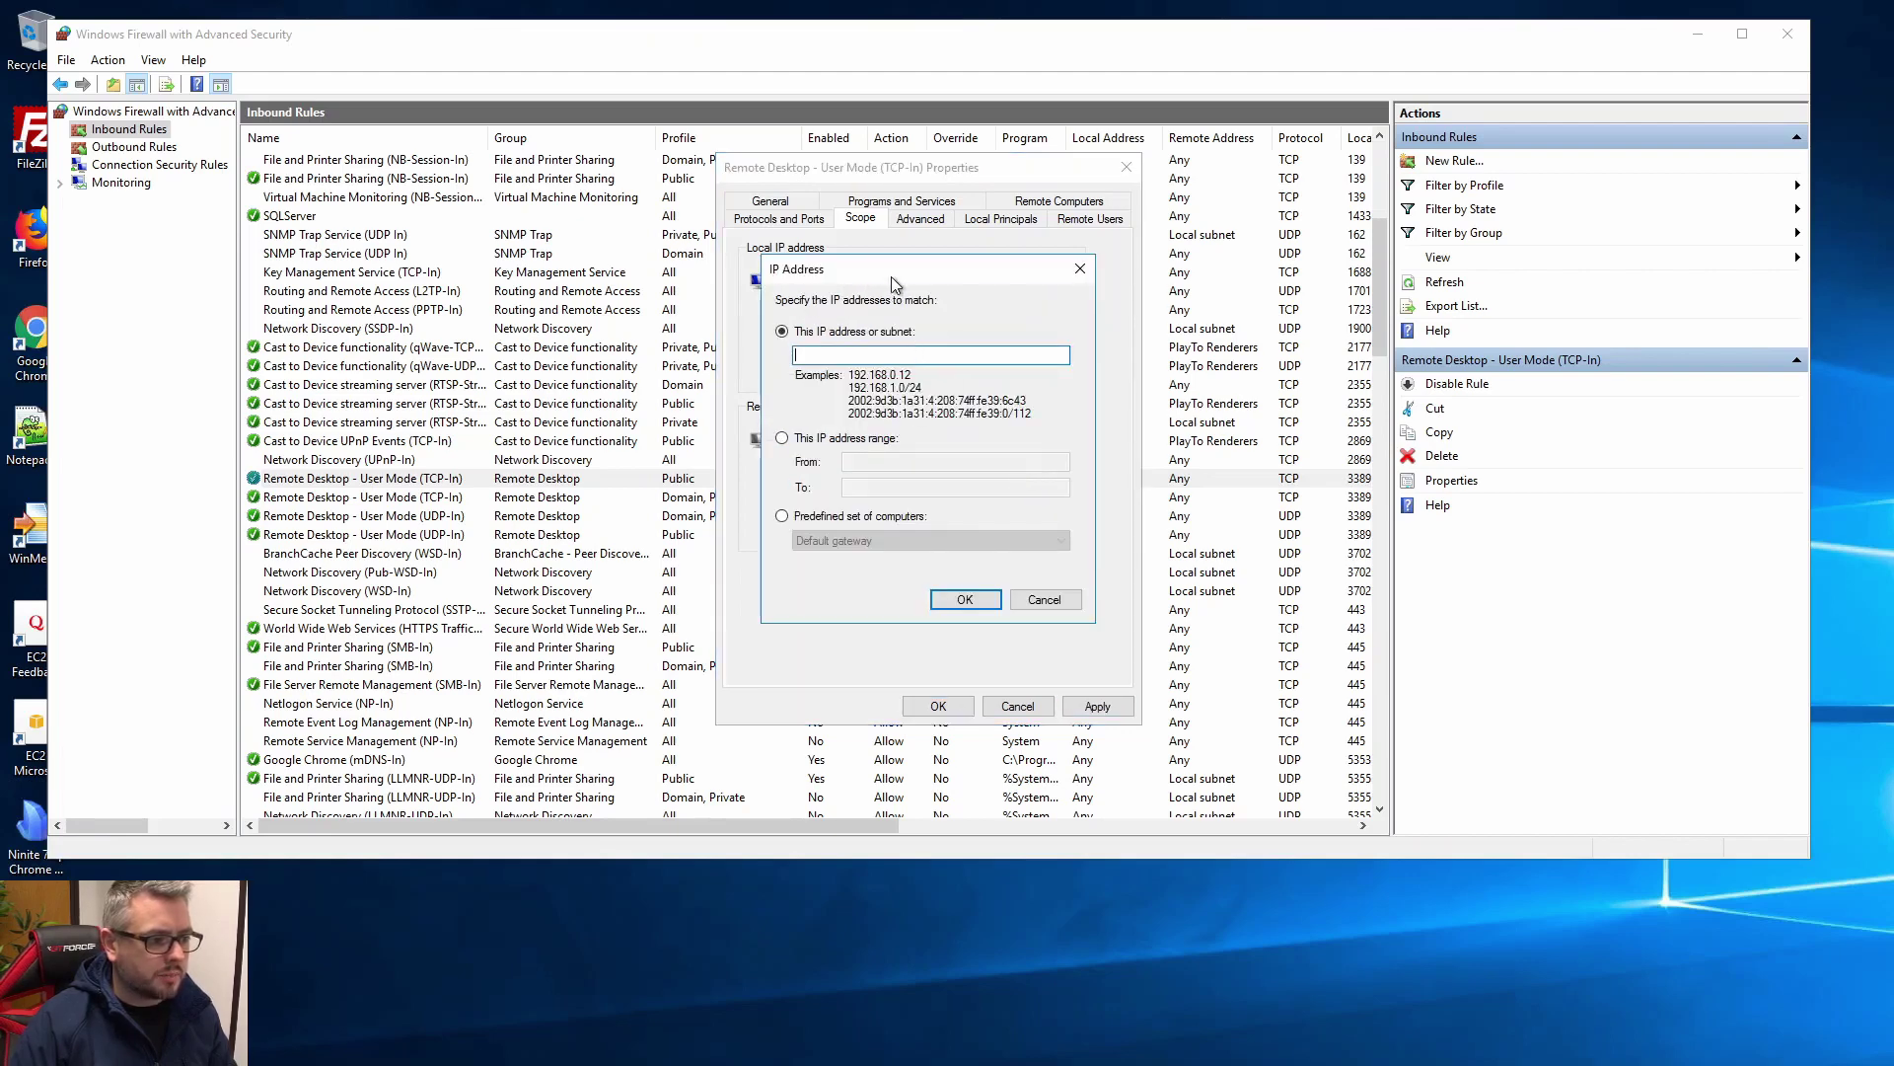
left_click_drag(891, 270, 863, 342)
key("ctrl+v")
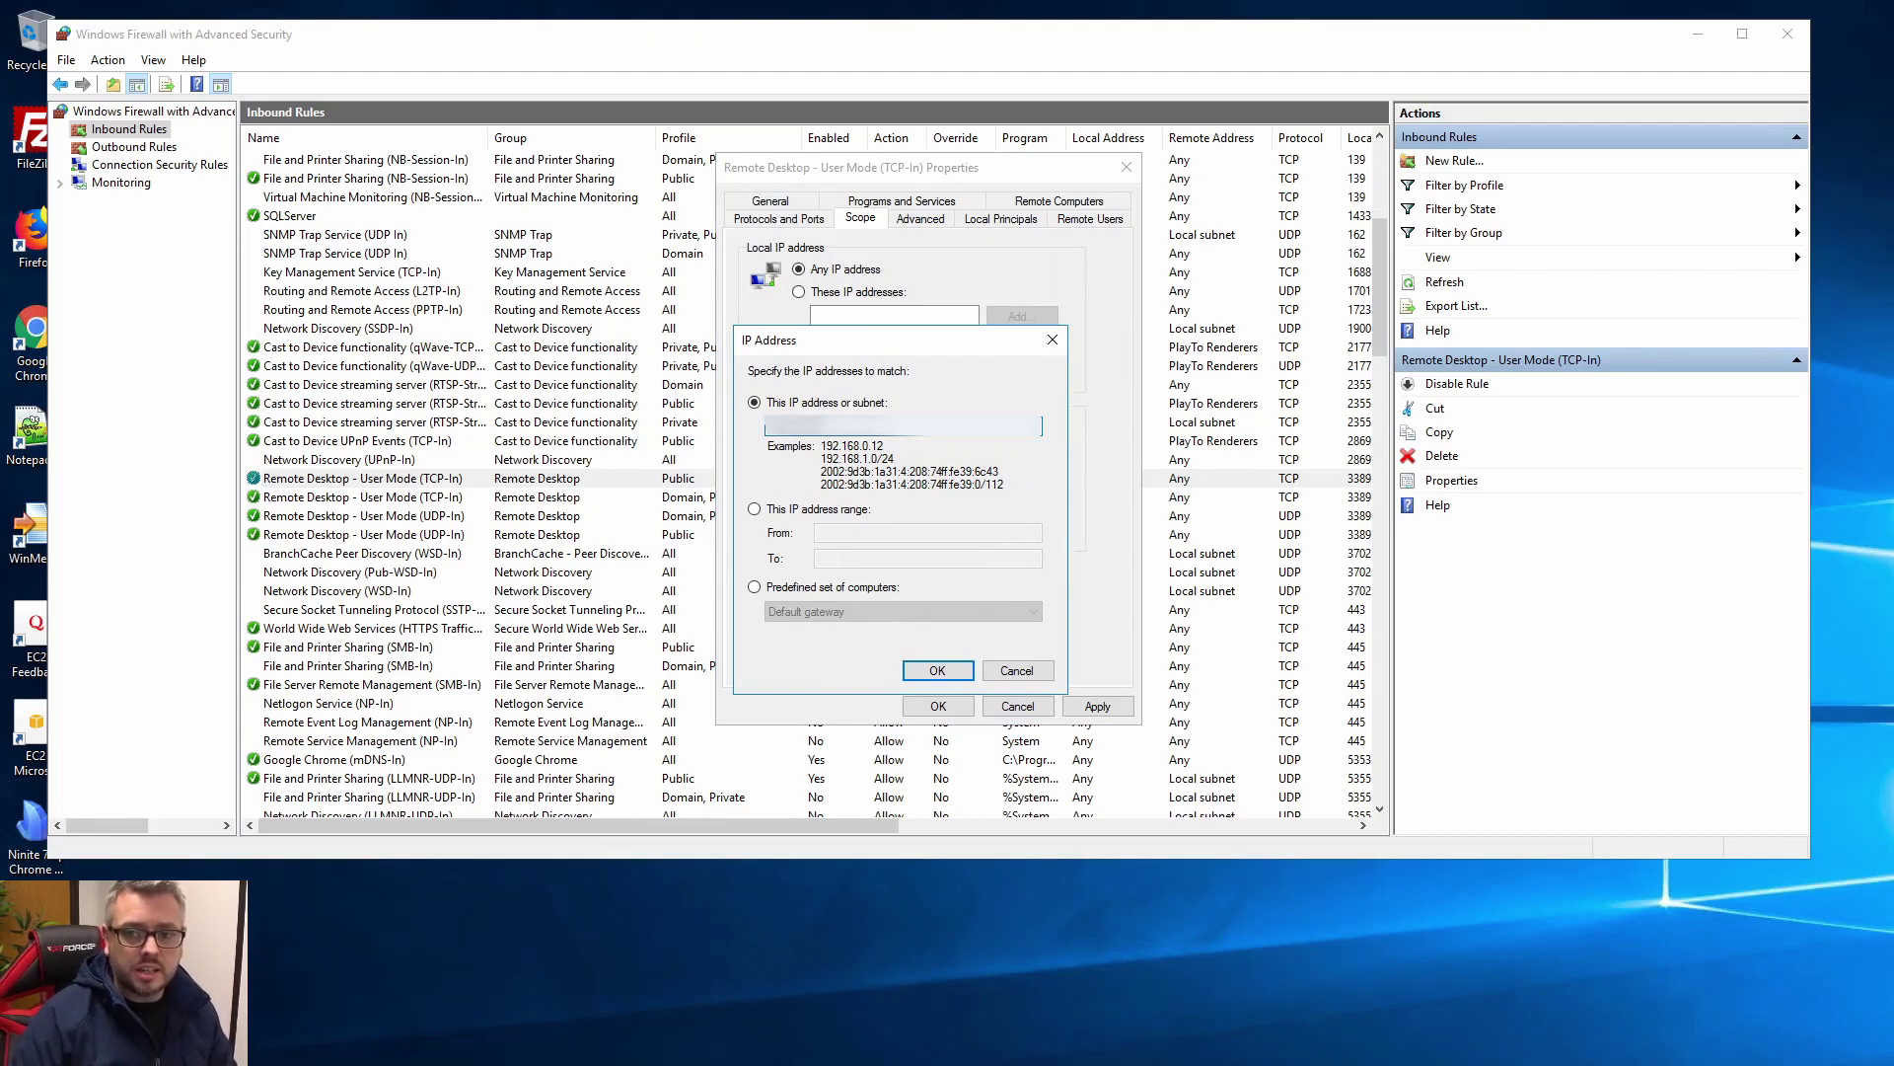
key("Return")
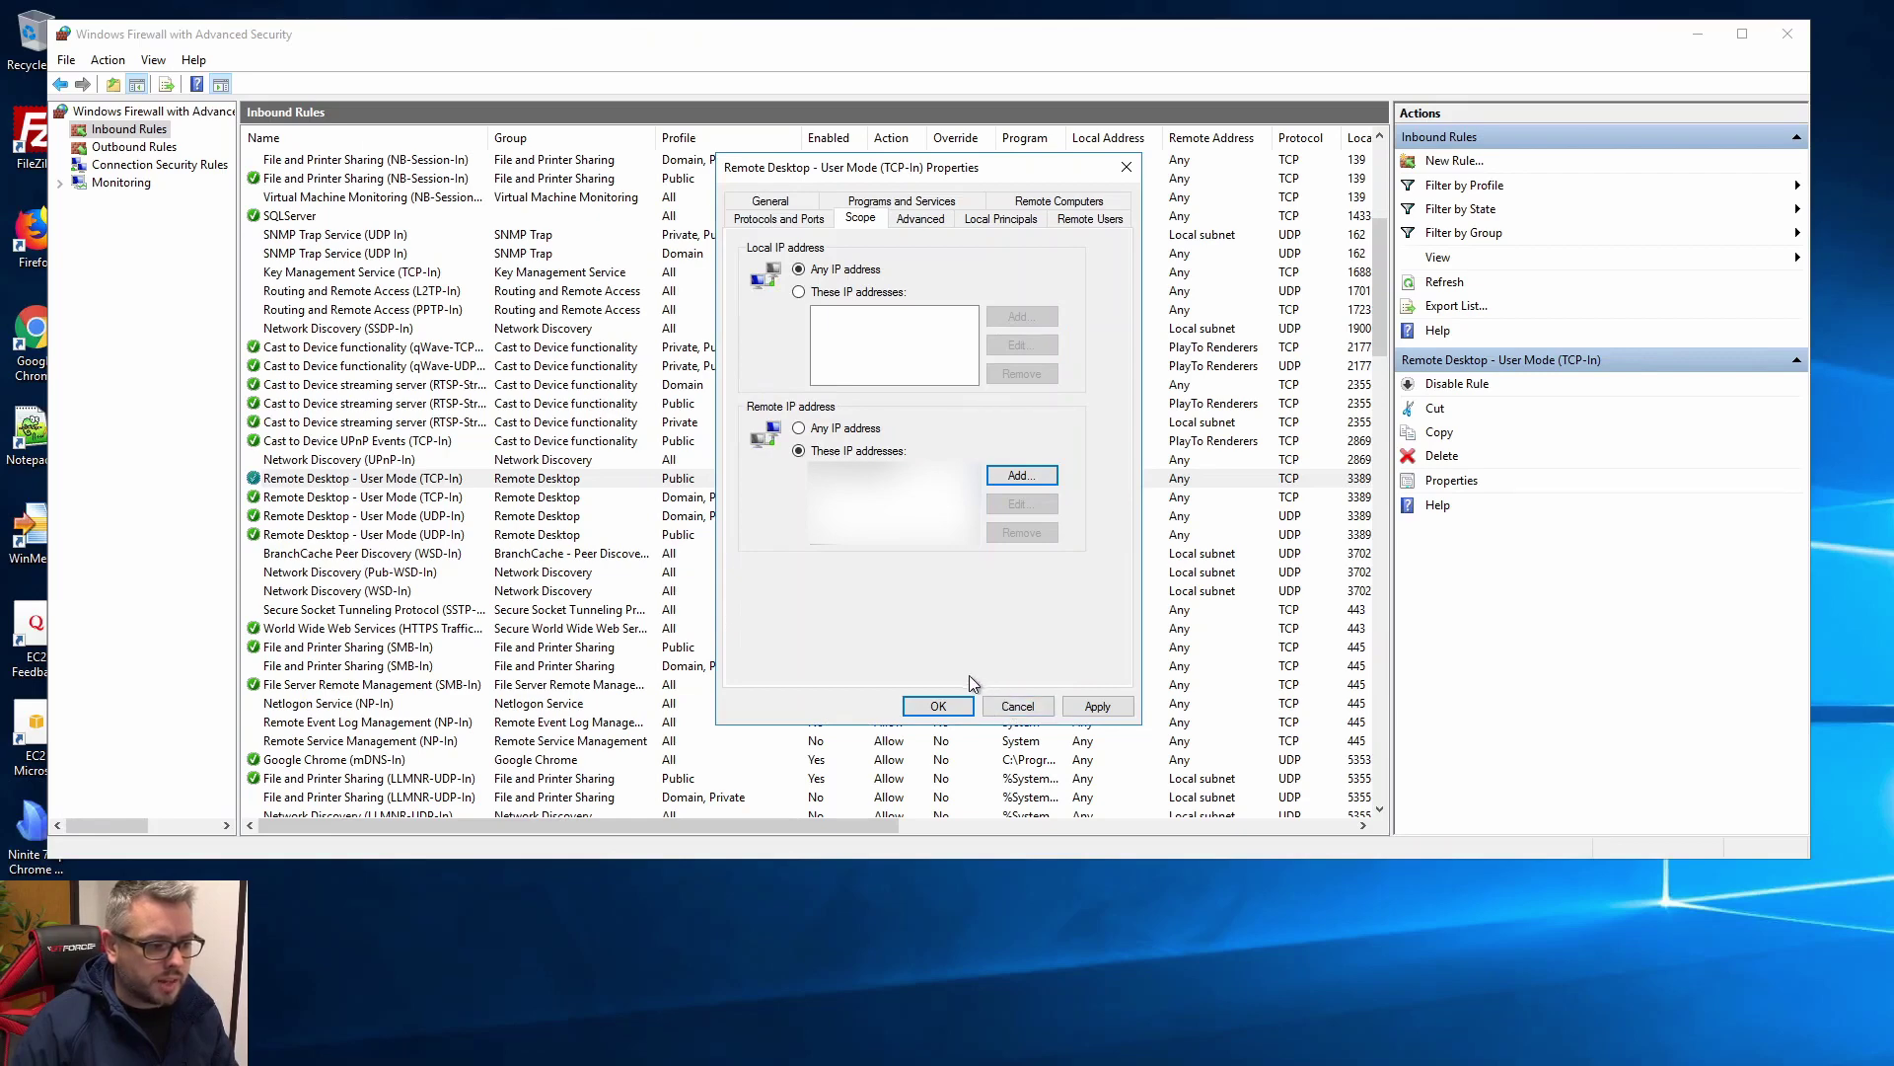
left_click_drag(903, 168, 1500, 393)
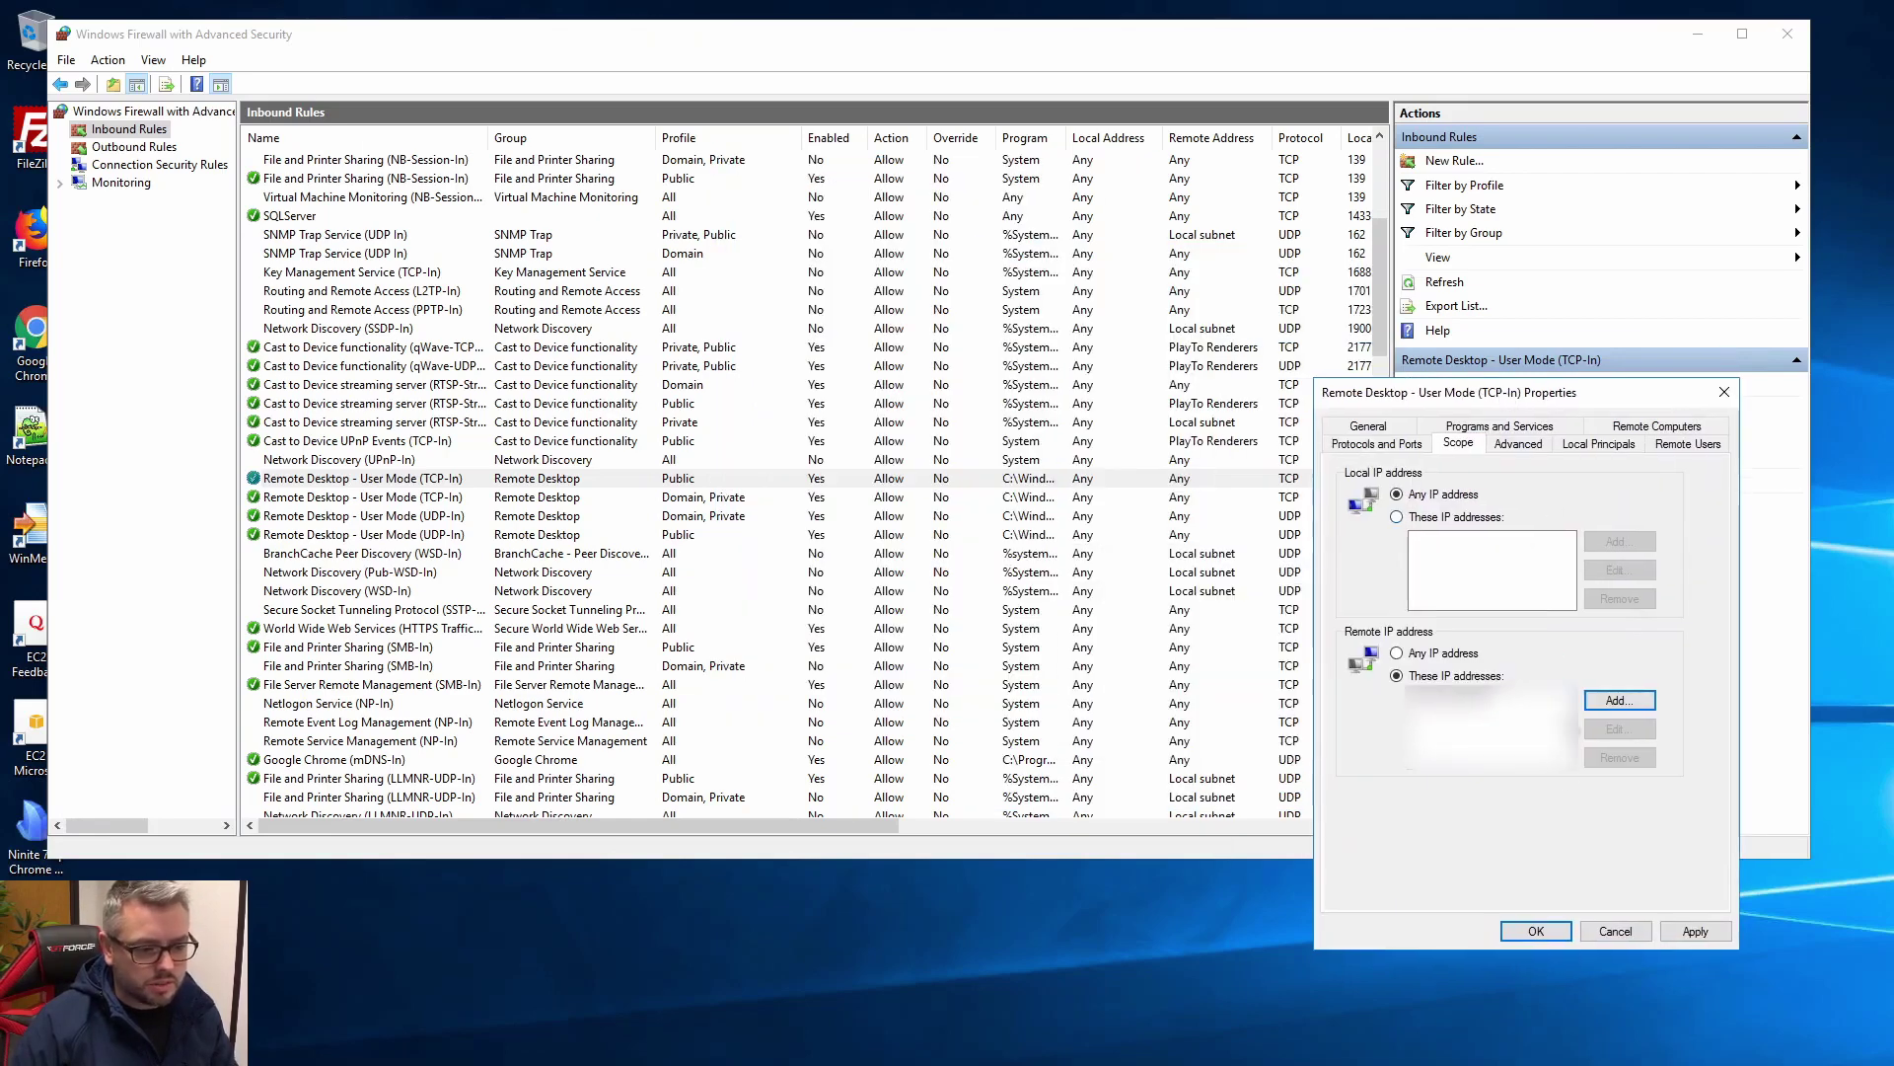
left_click(1676, 928)
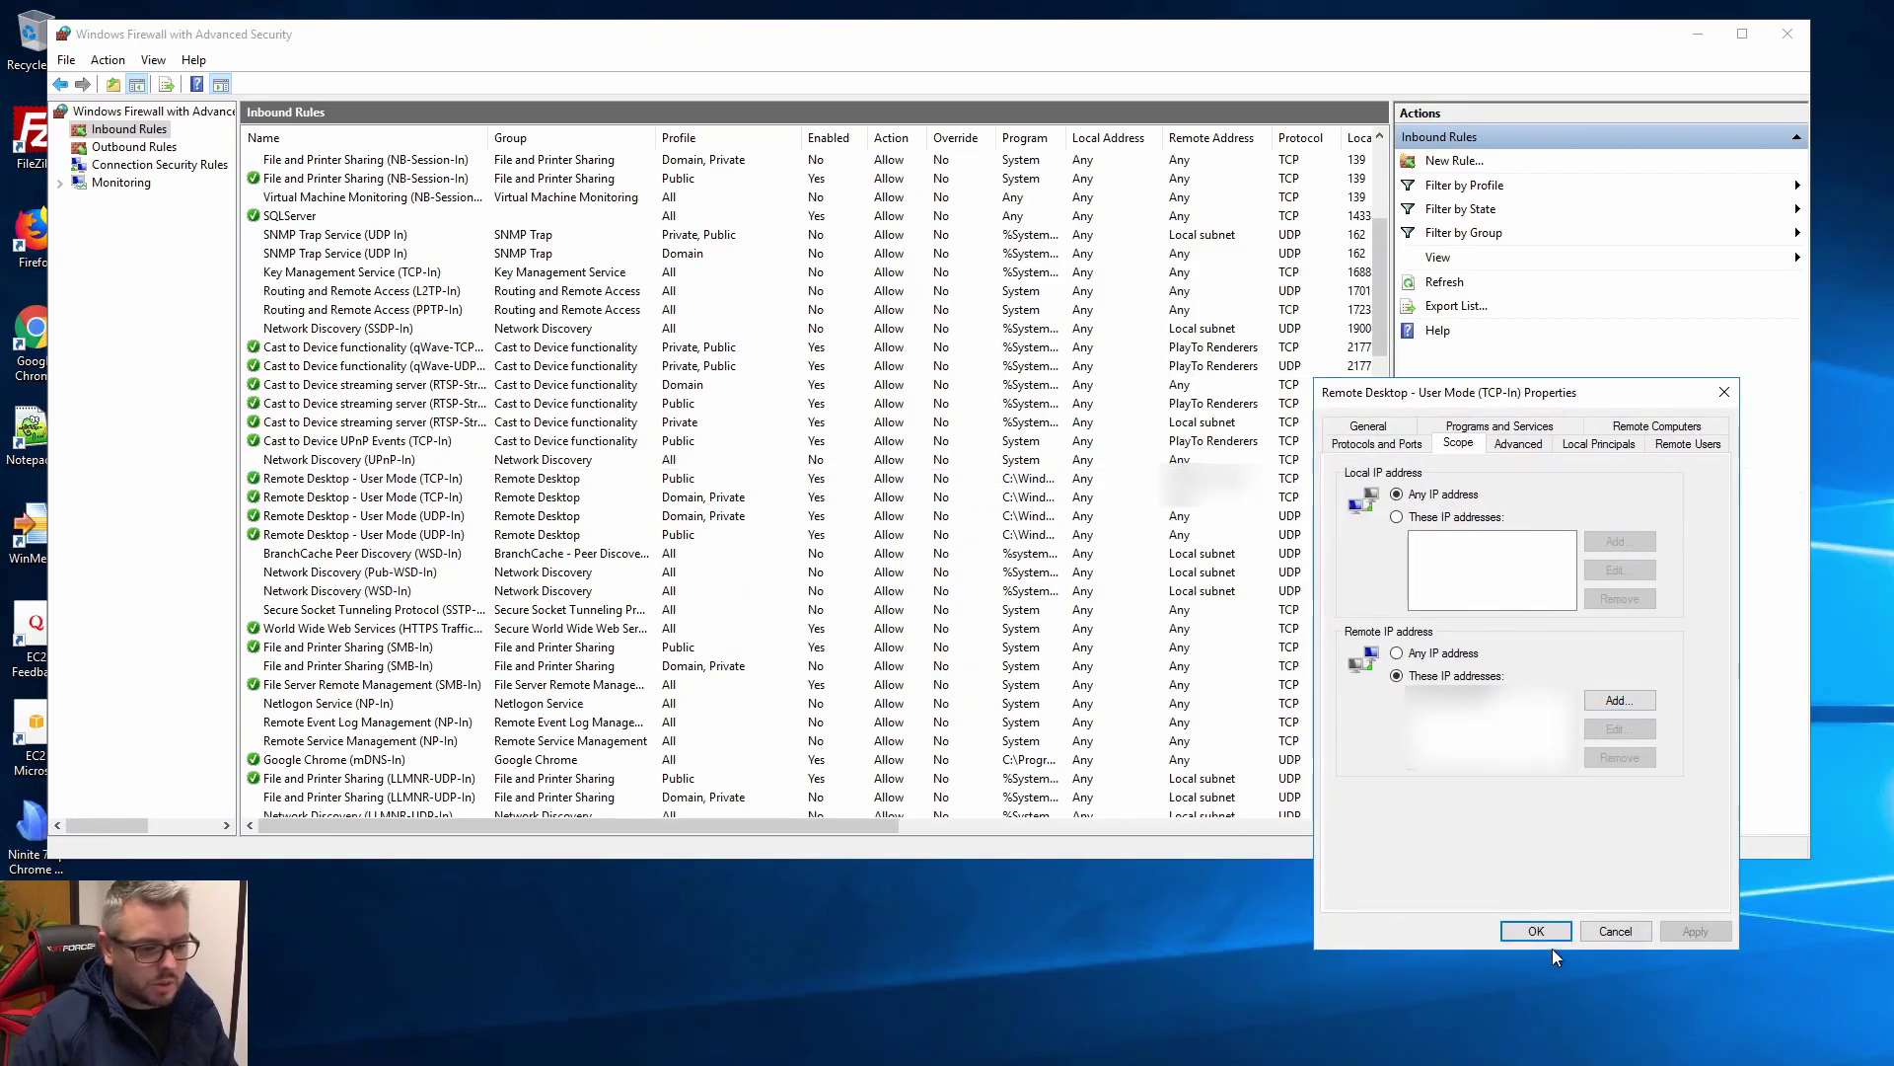
left_click(1536, 930)
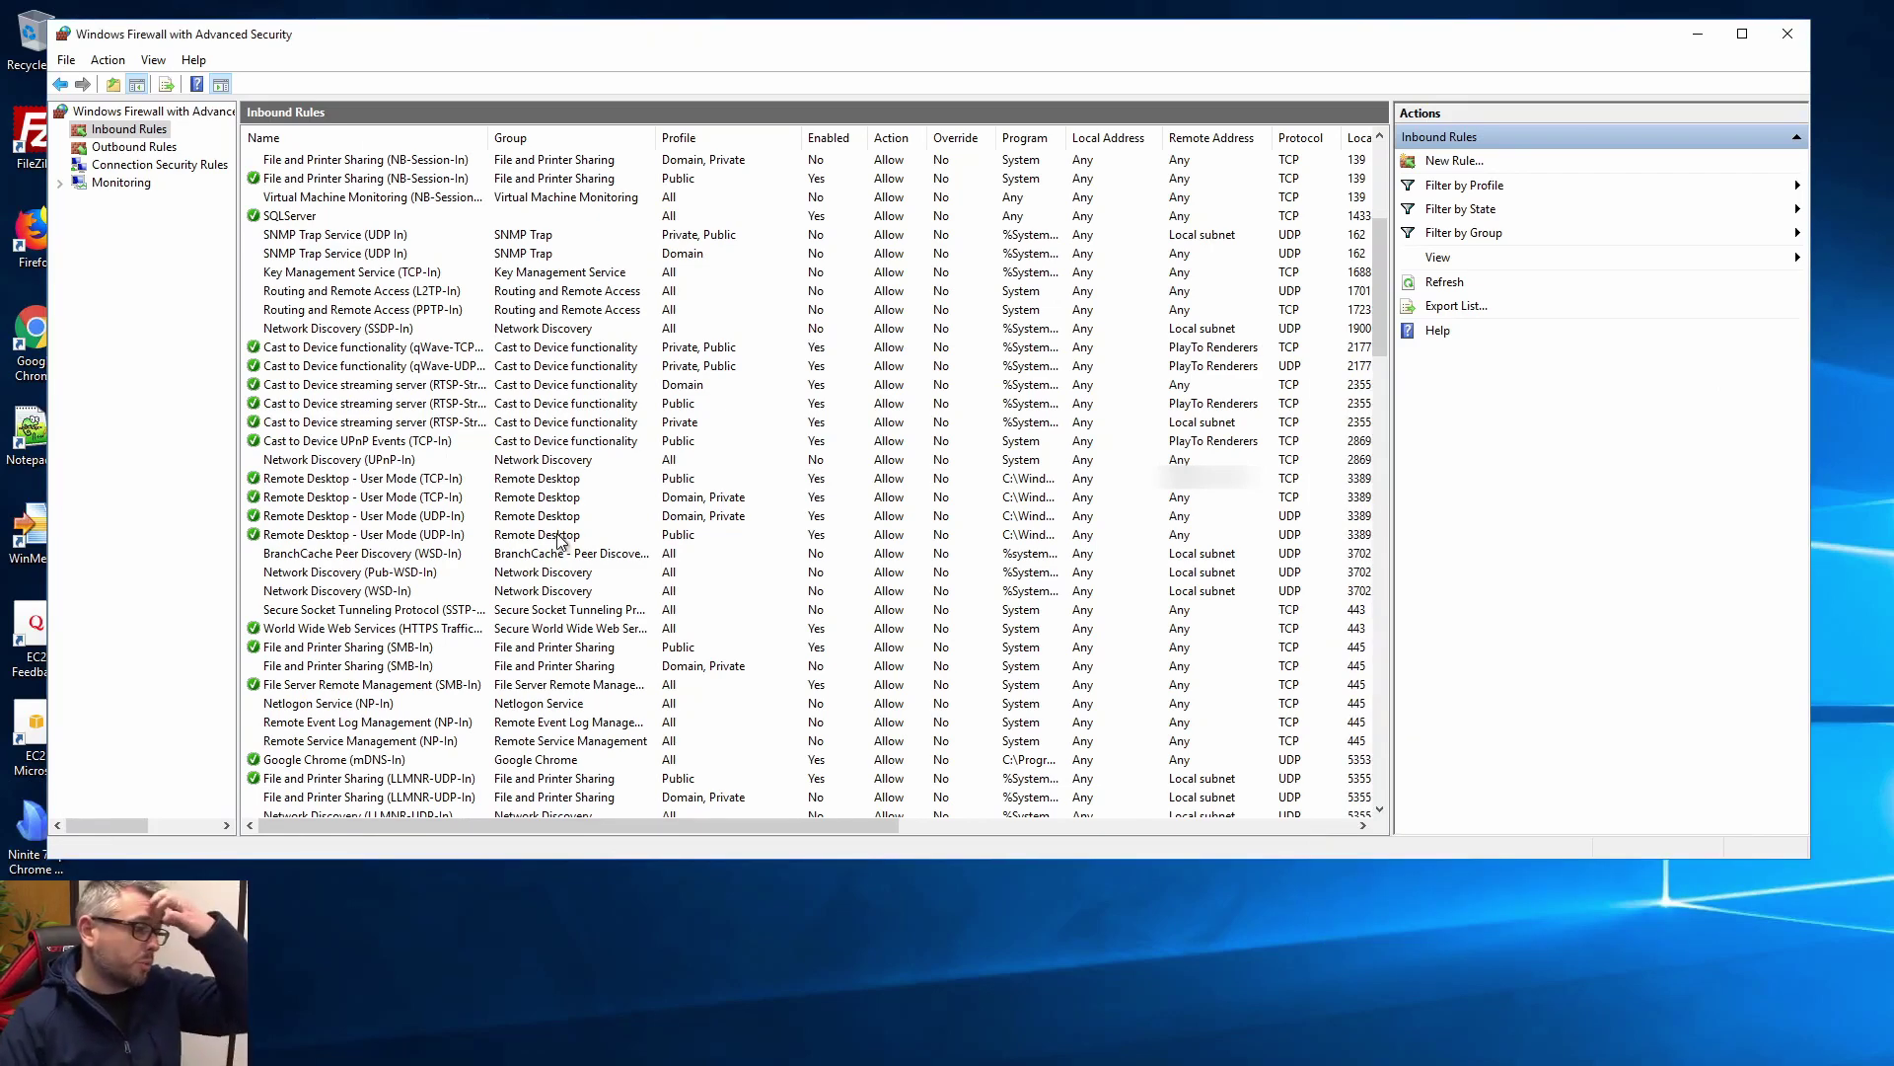
Reopen the Public Remote Desktop - User Mode (TCP-In) rule on port 3389 and display its Scope settings
double_click(558, 478)
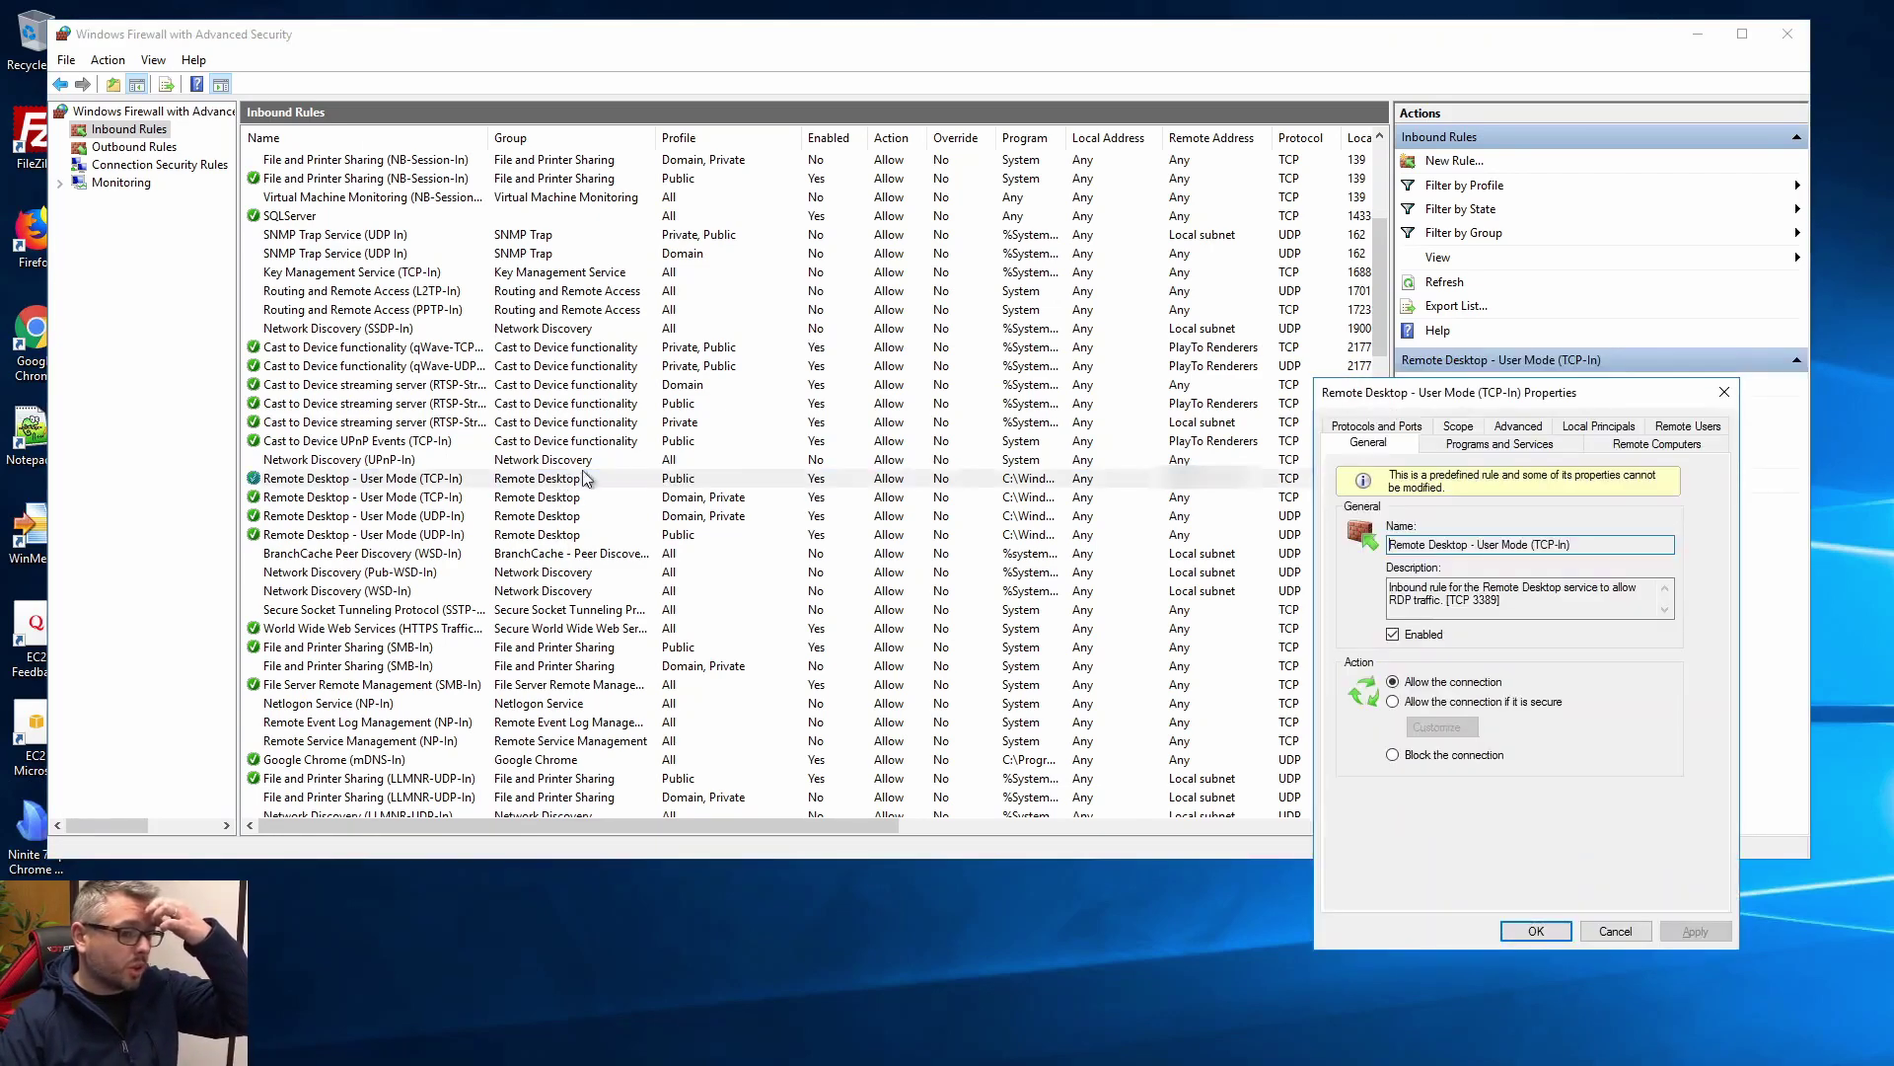
left_click_drag(1515, 399, 820, 372)
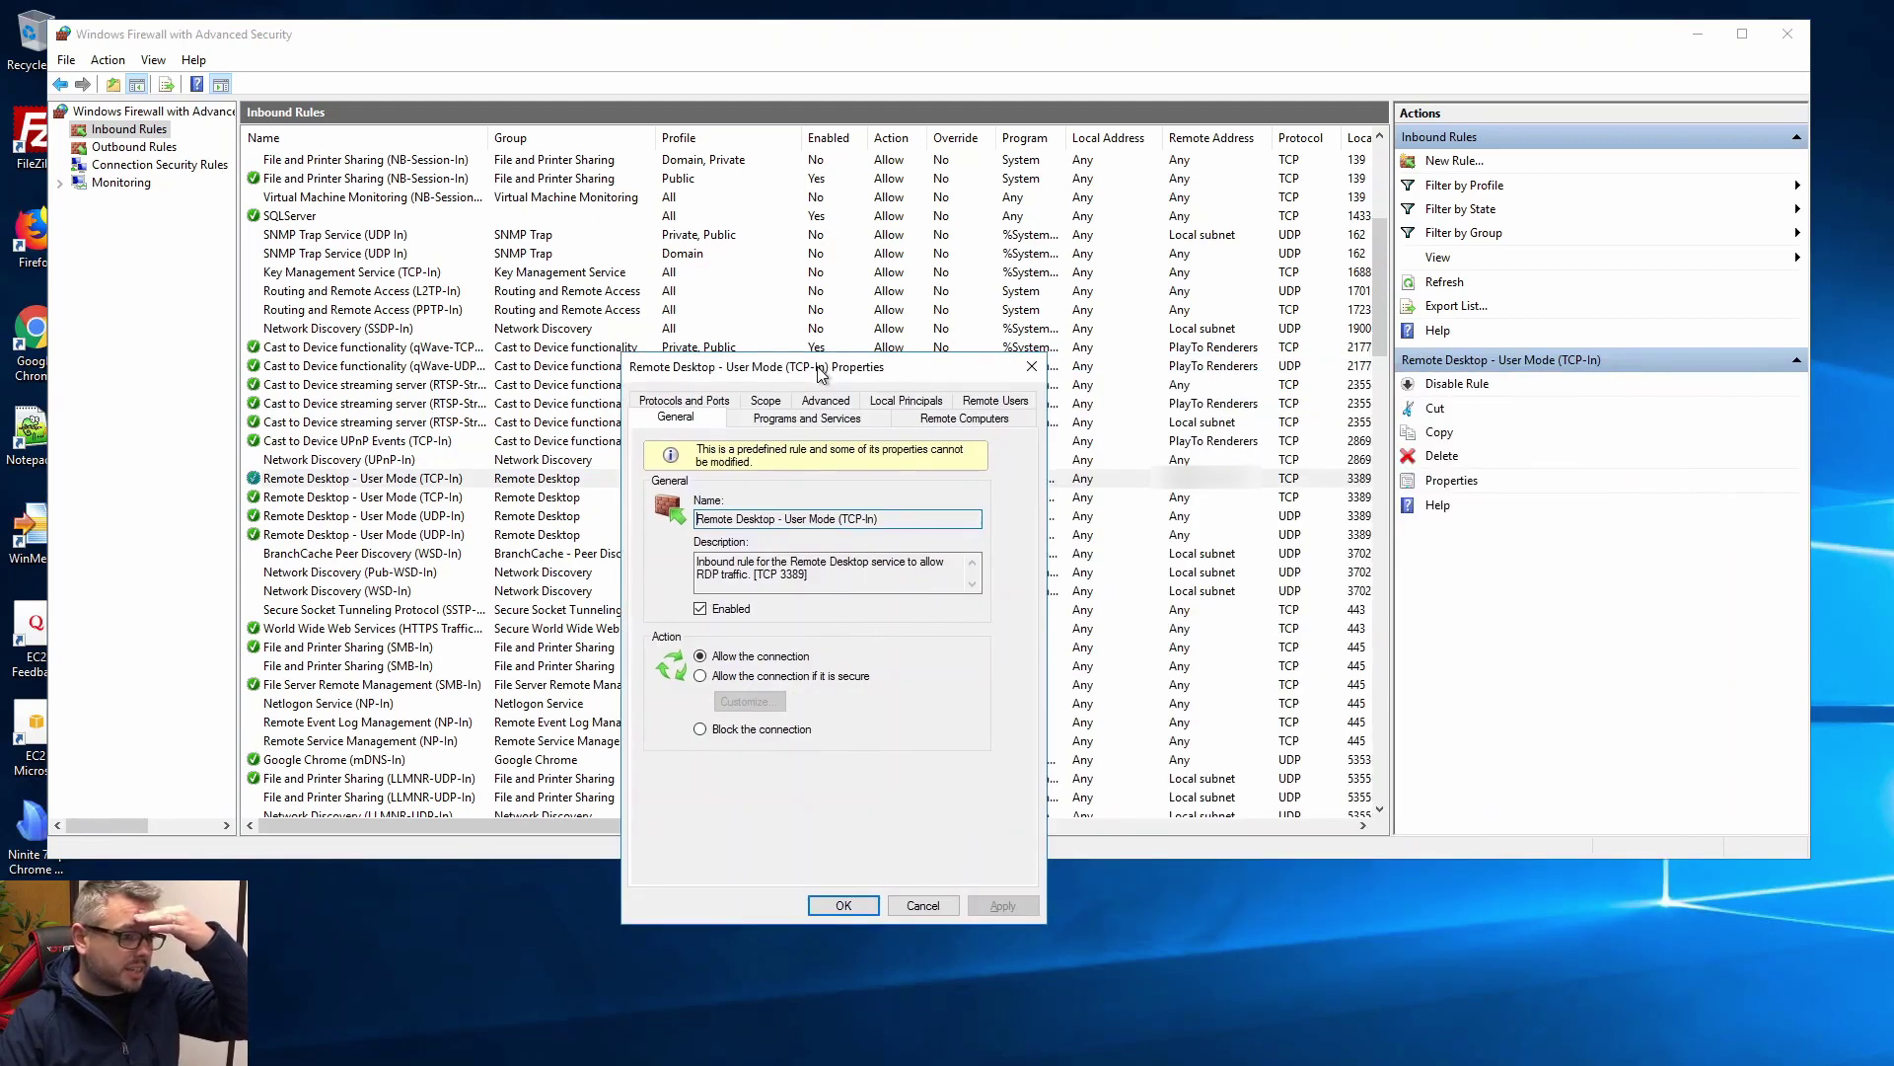
left_click(785, 400)
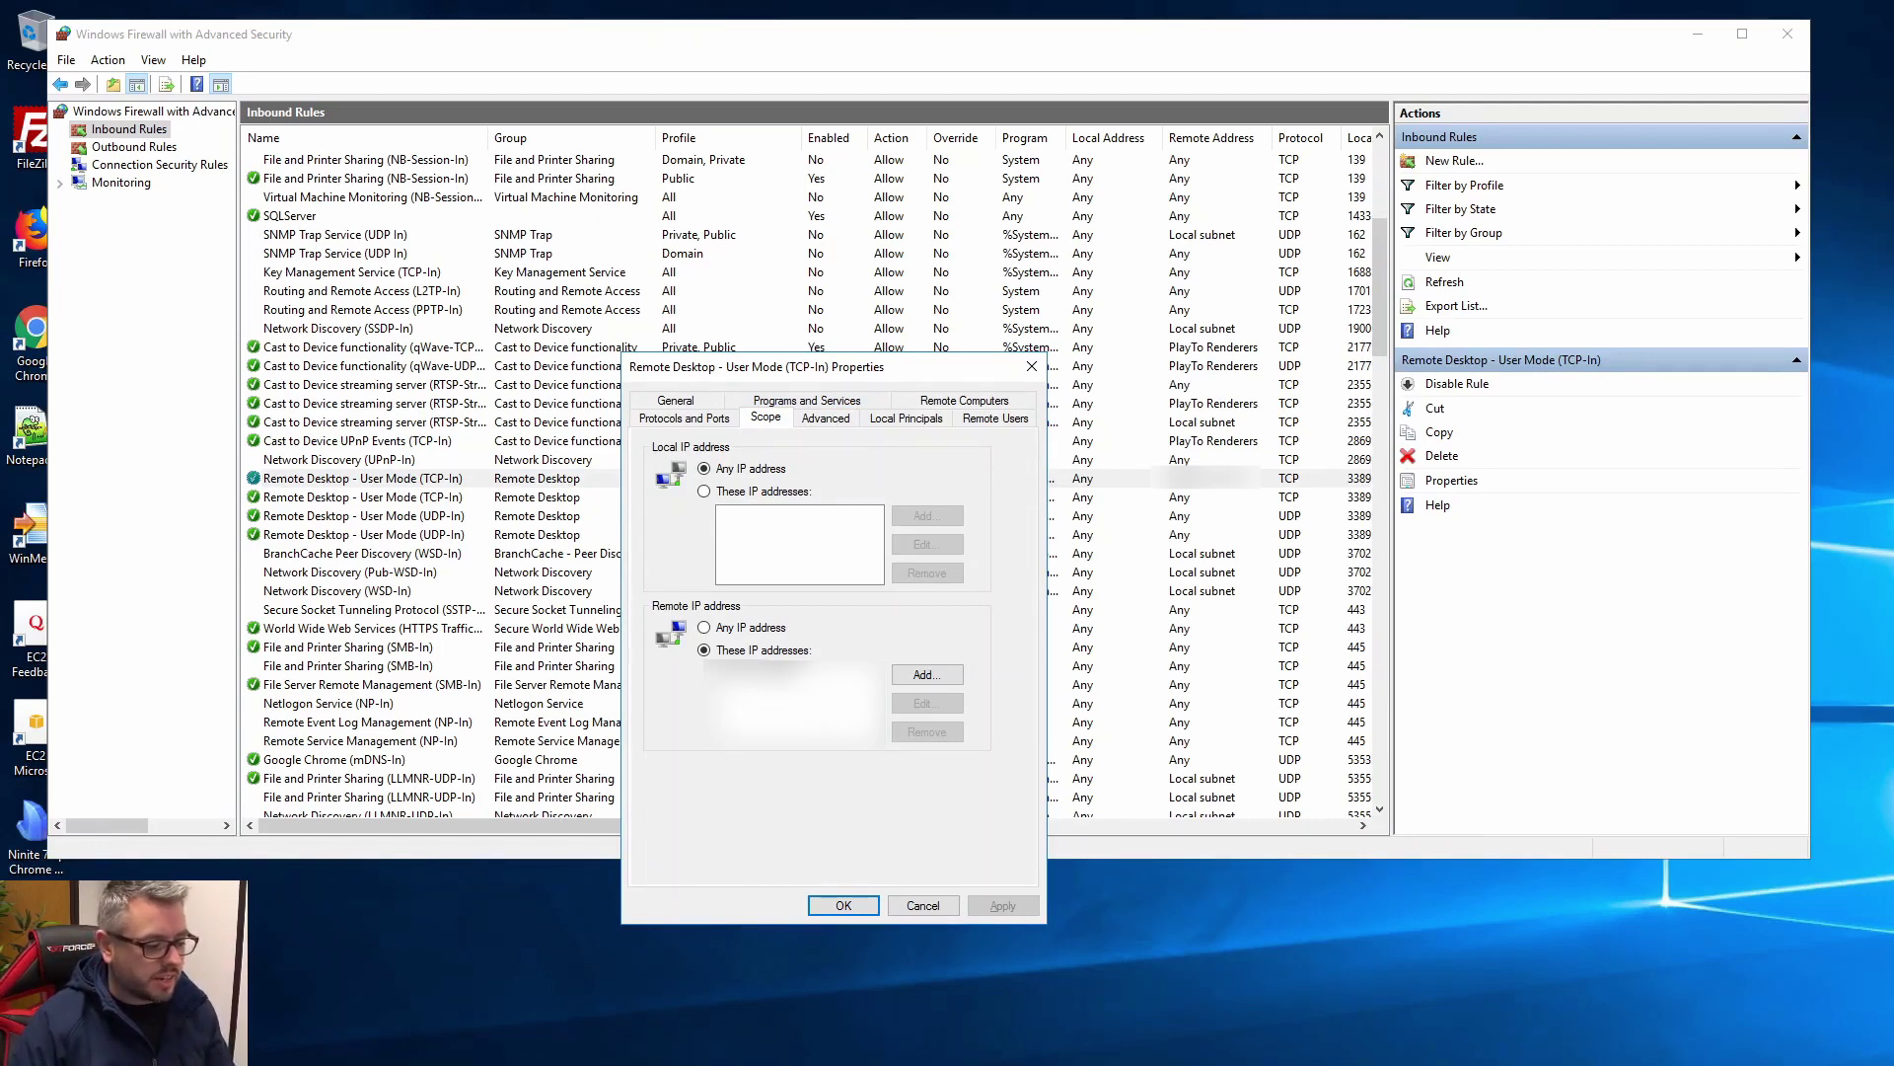
Switch to Event Viewer and examine the account names and source network addresses of several Audit Failure events in the Security log
key("alt+Tab")
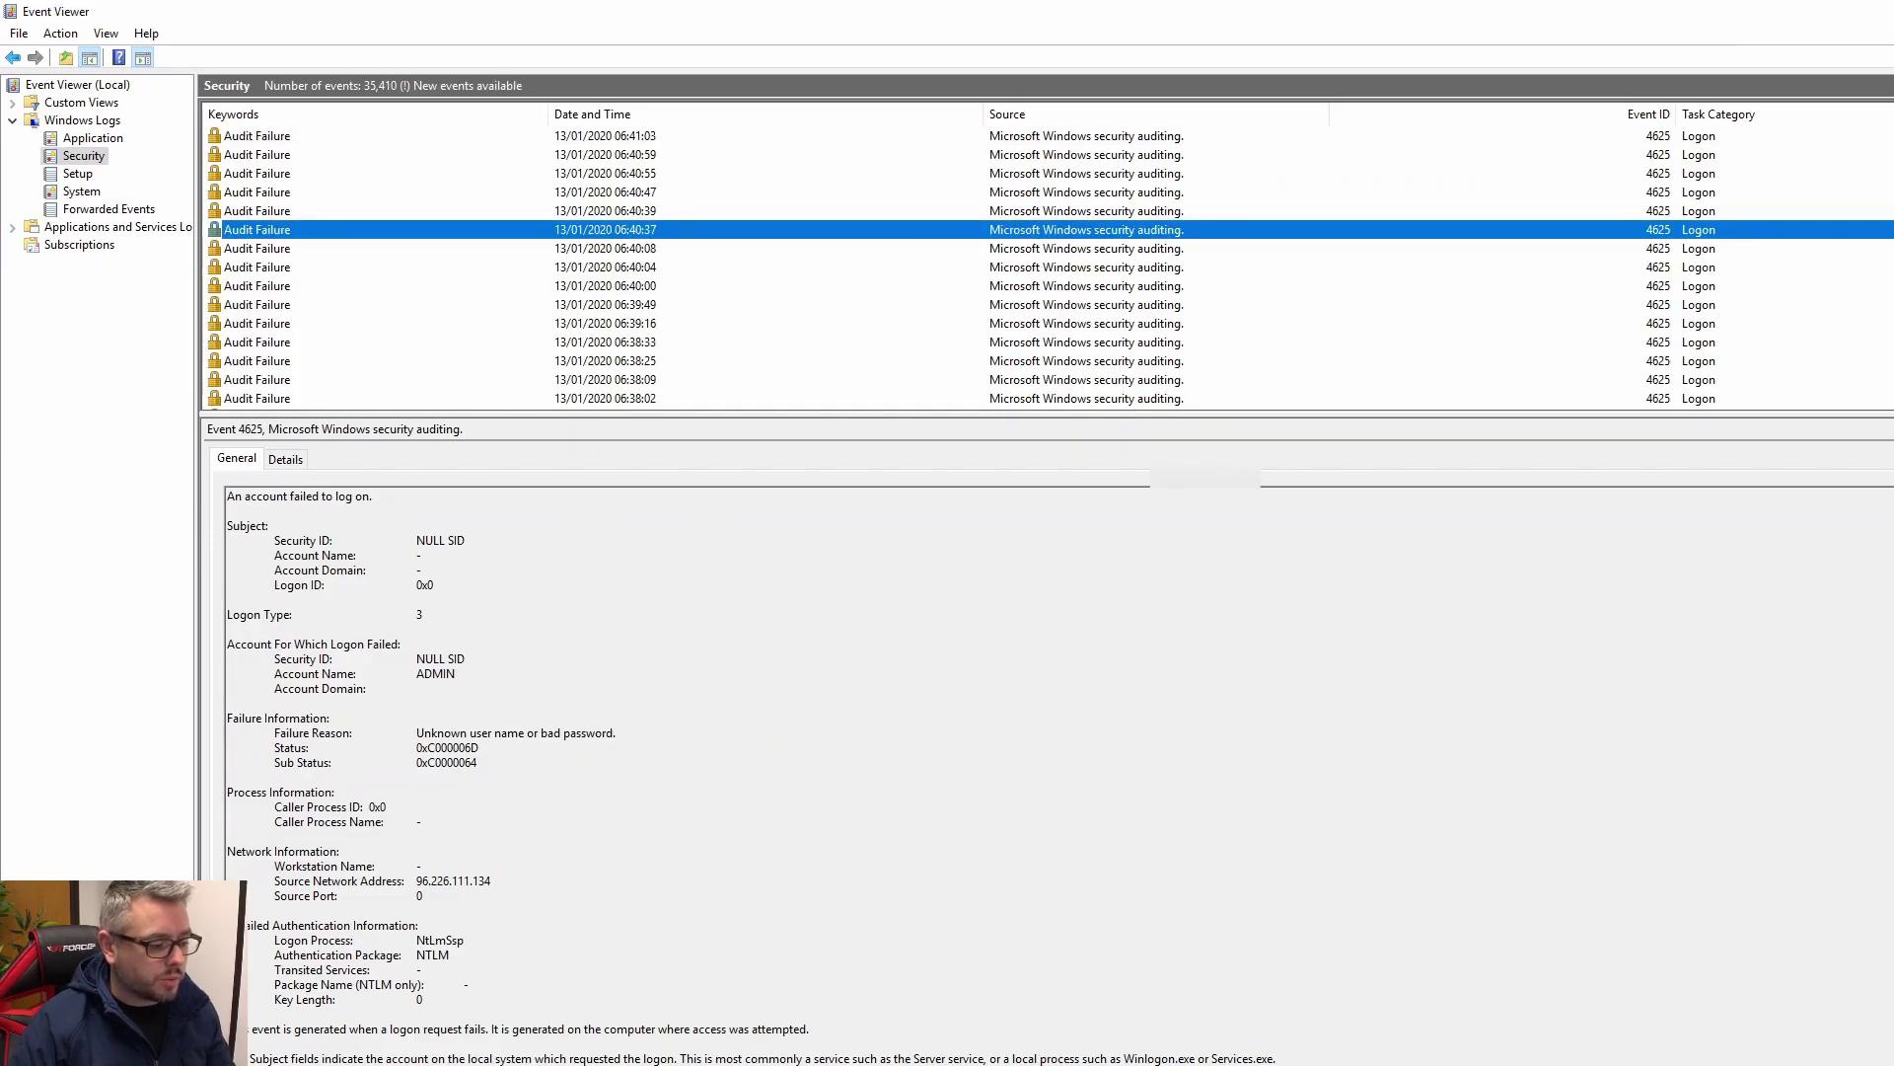
left_click(418, 306)
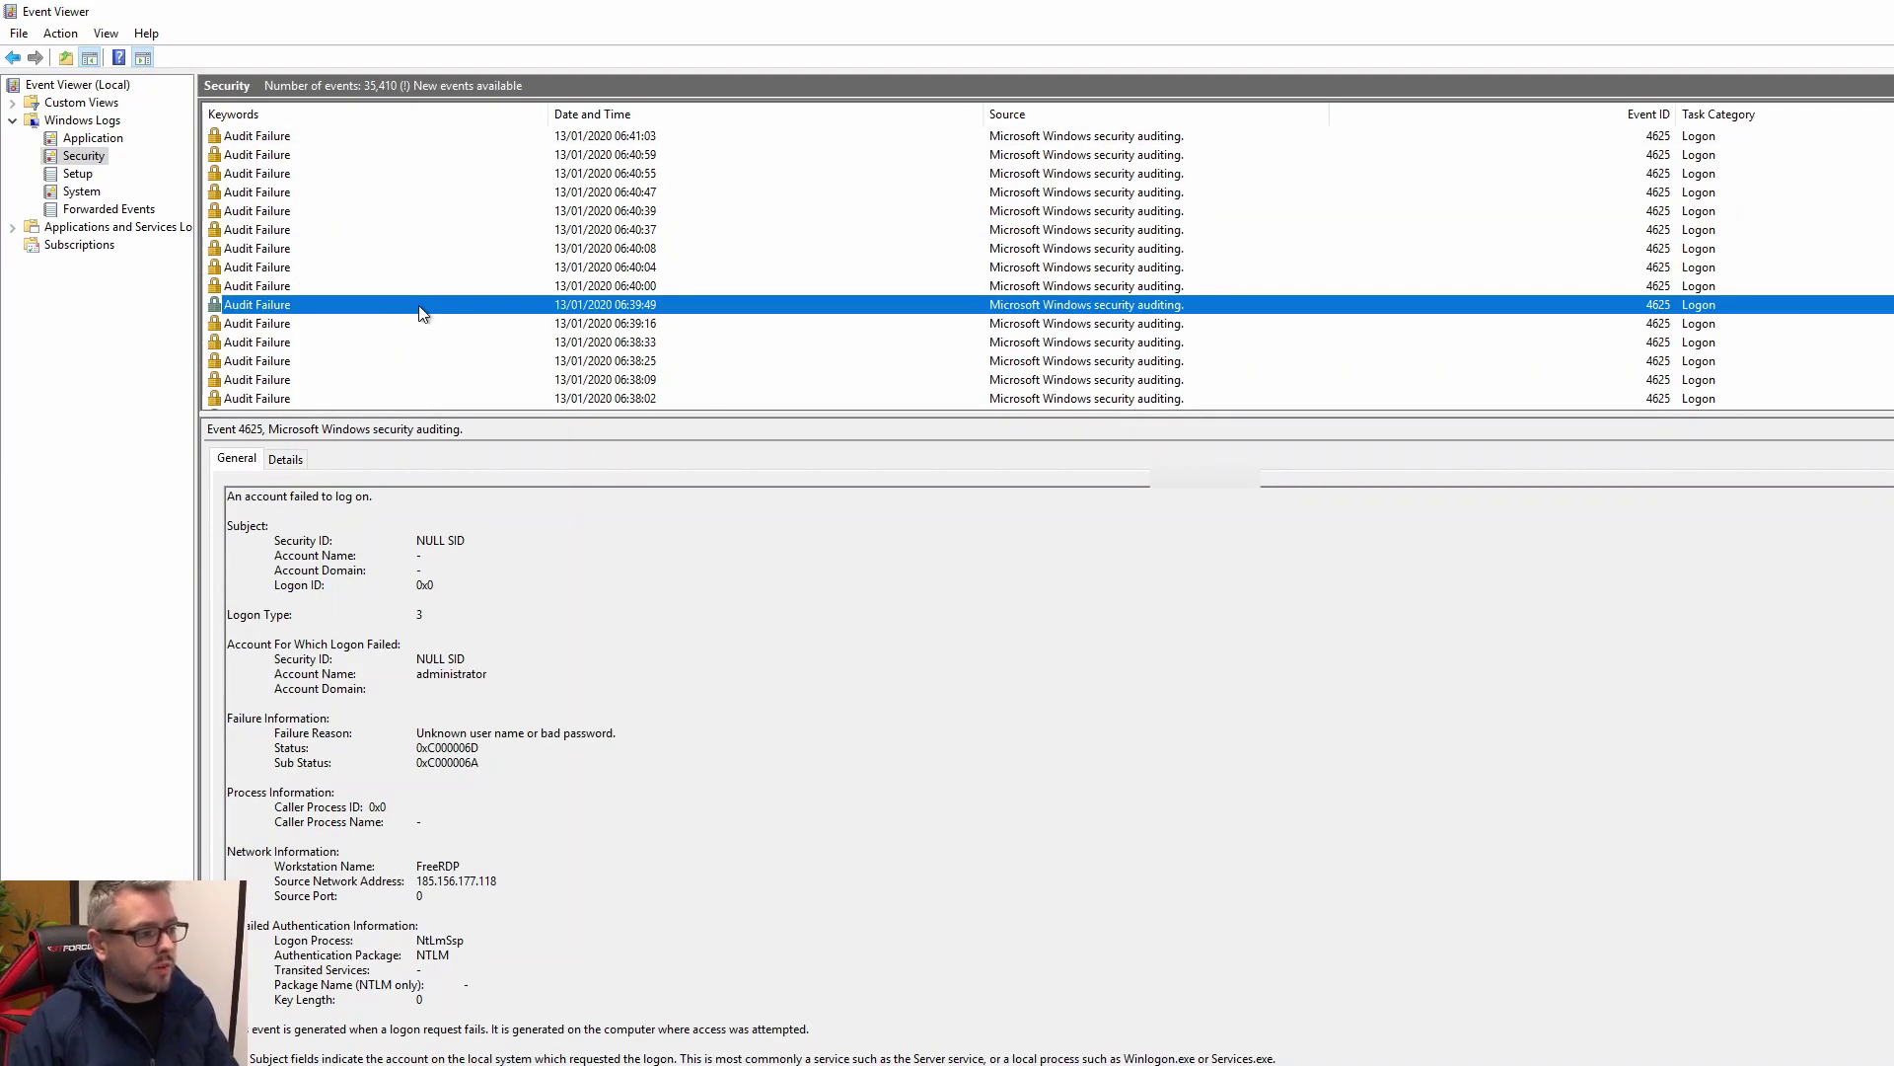
left_click(458, 158)
left_click(456, 210)
left_click(457, 230)
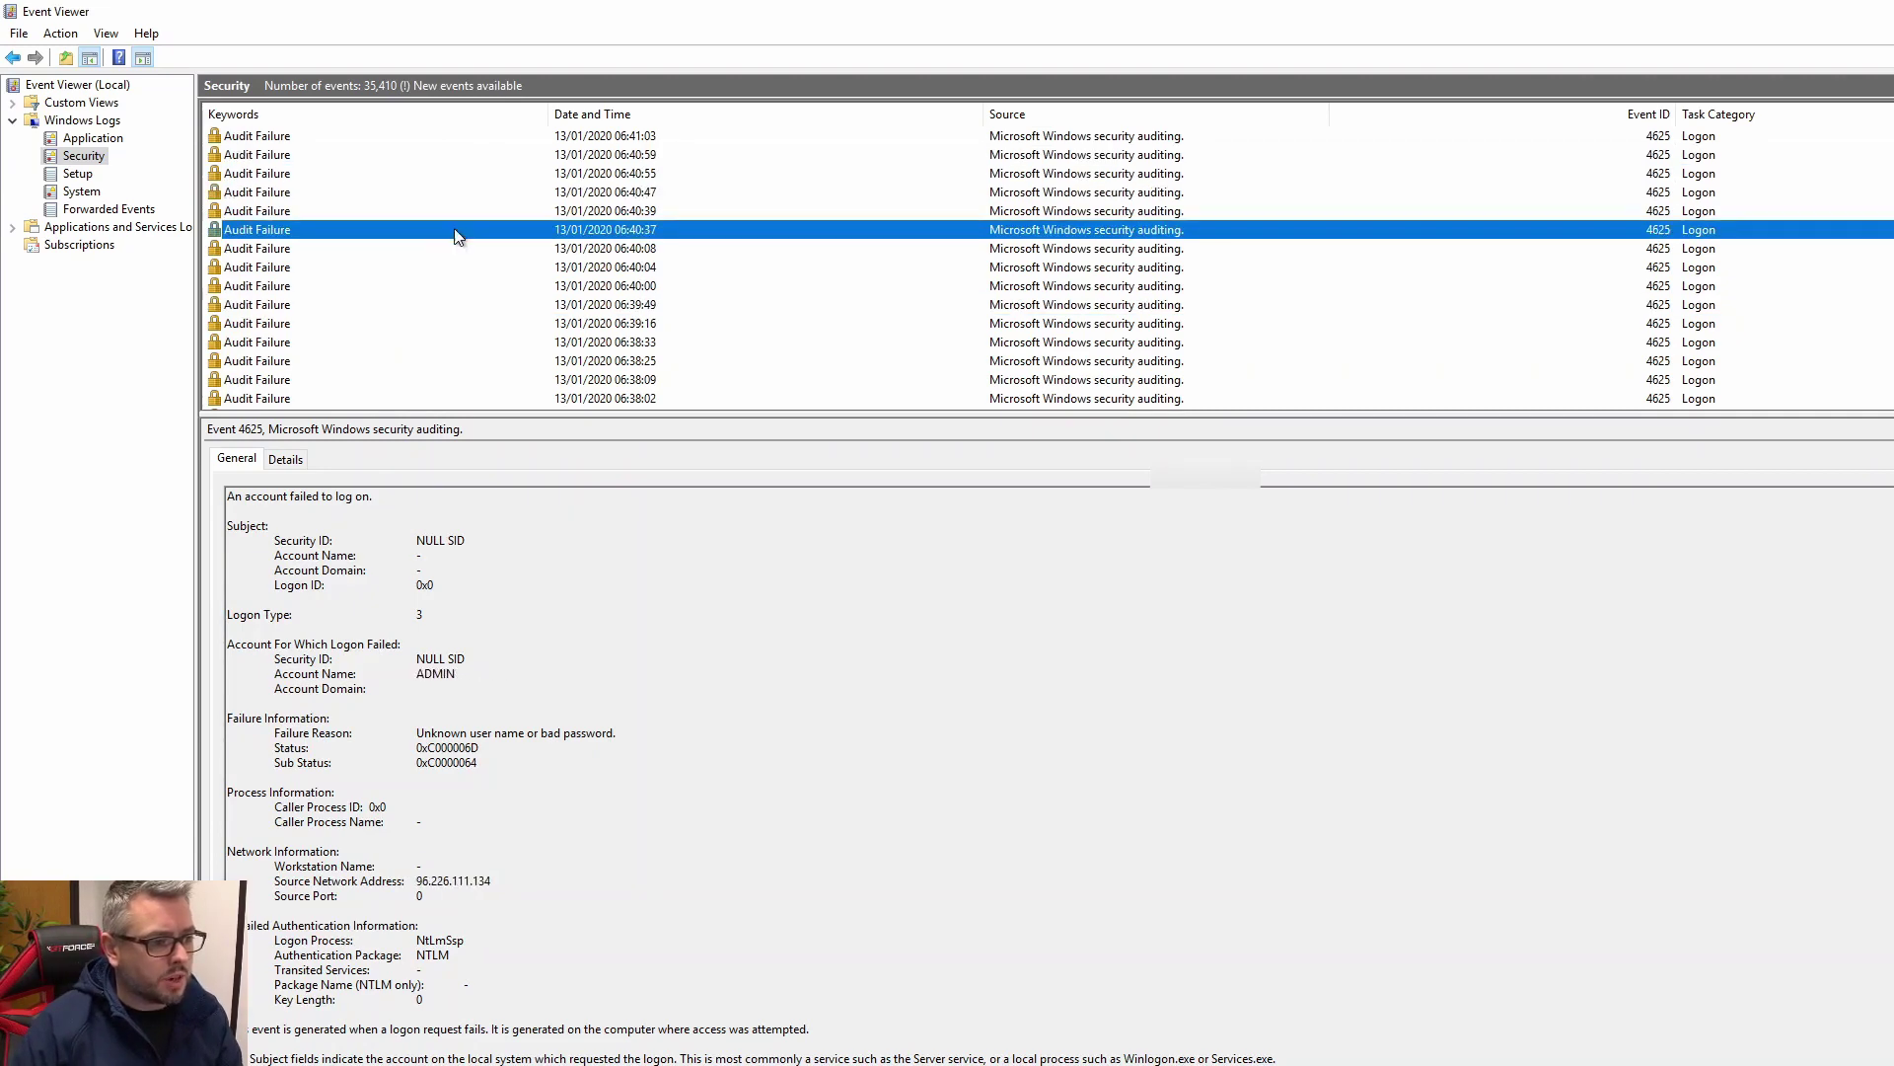
left_click(457, 288)
left_click(465, 325)
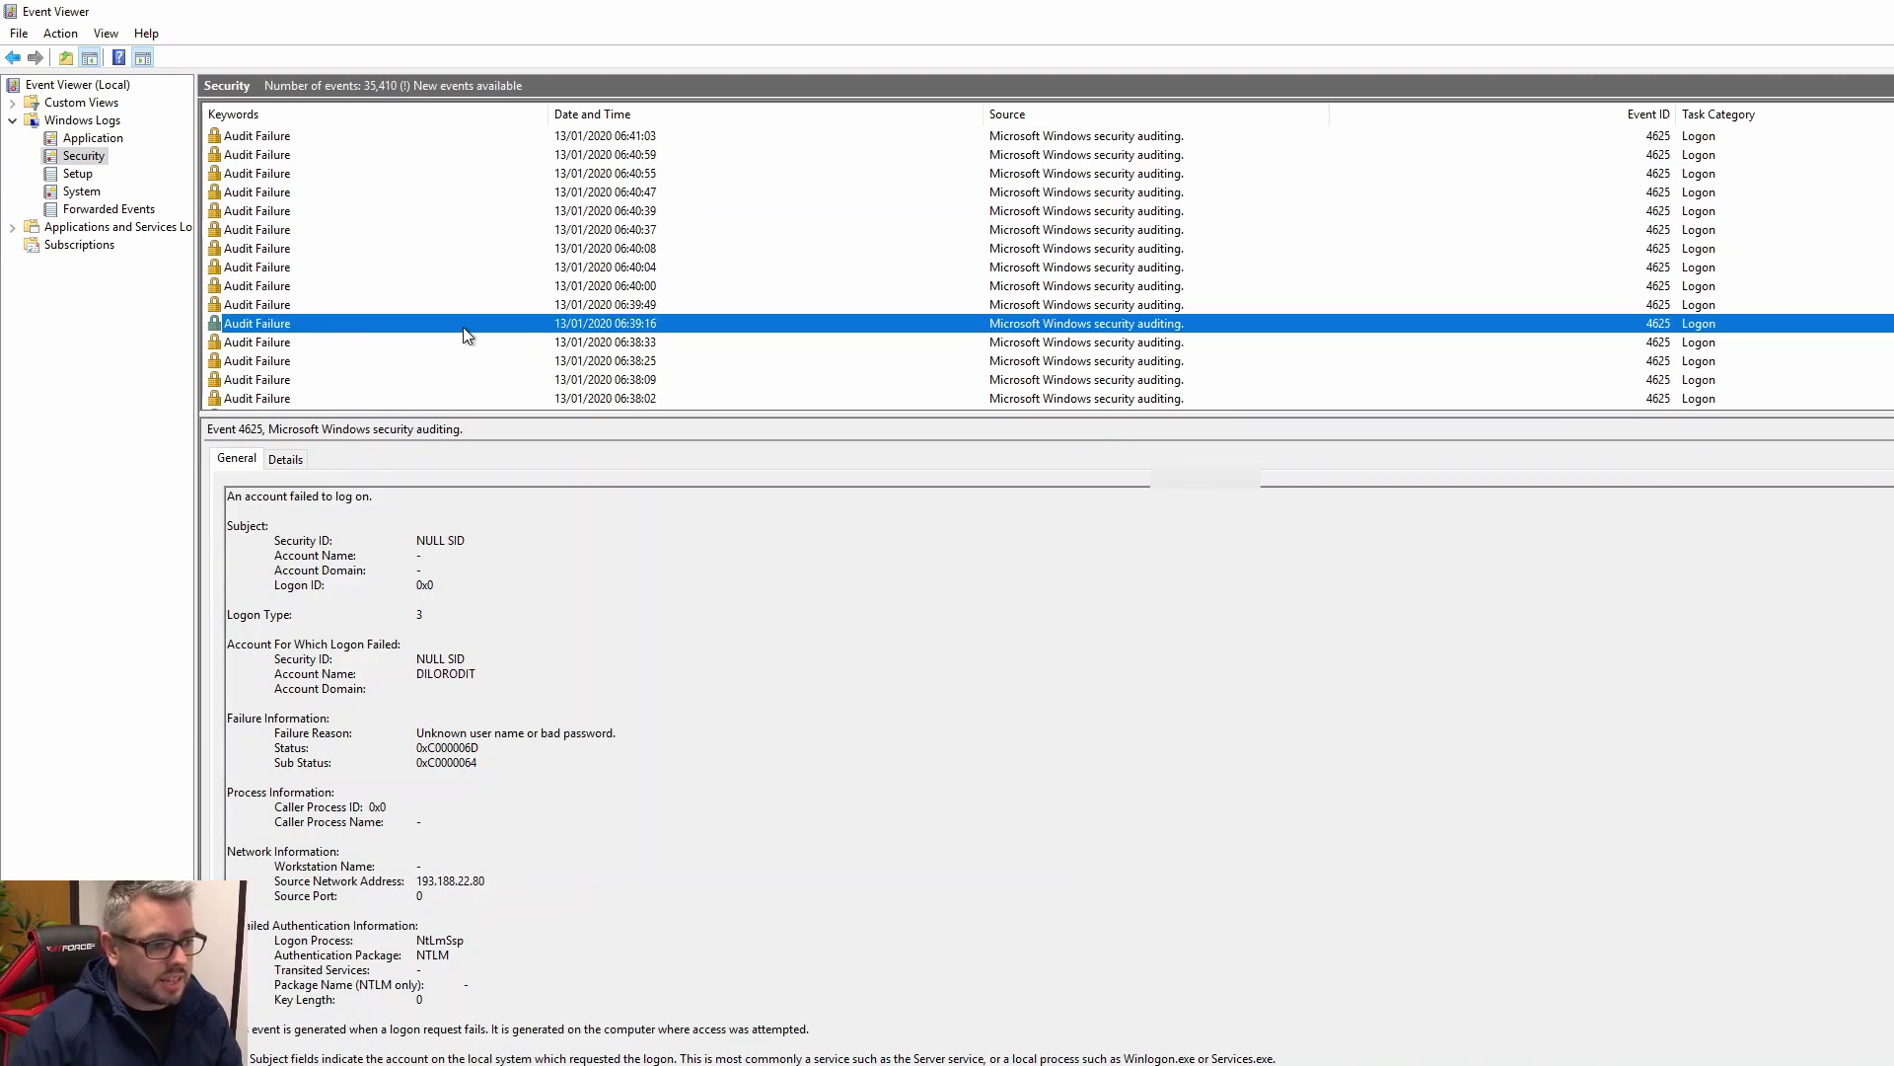
key("Down")
key("Down")
key("Up")
key("Home")
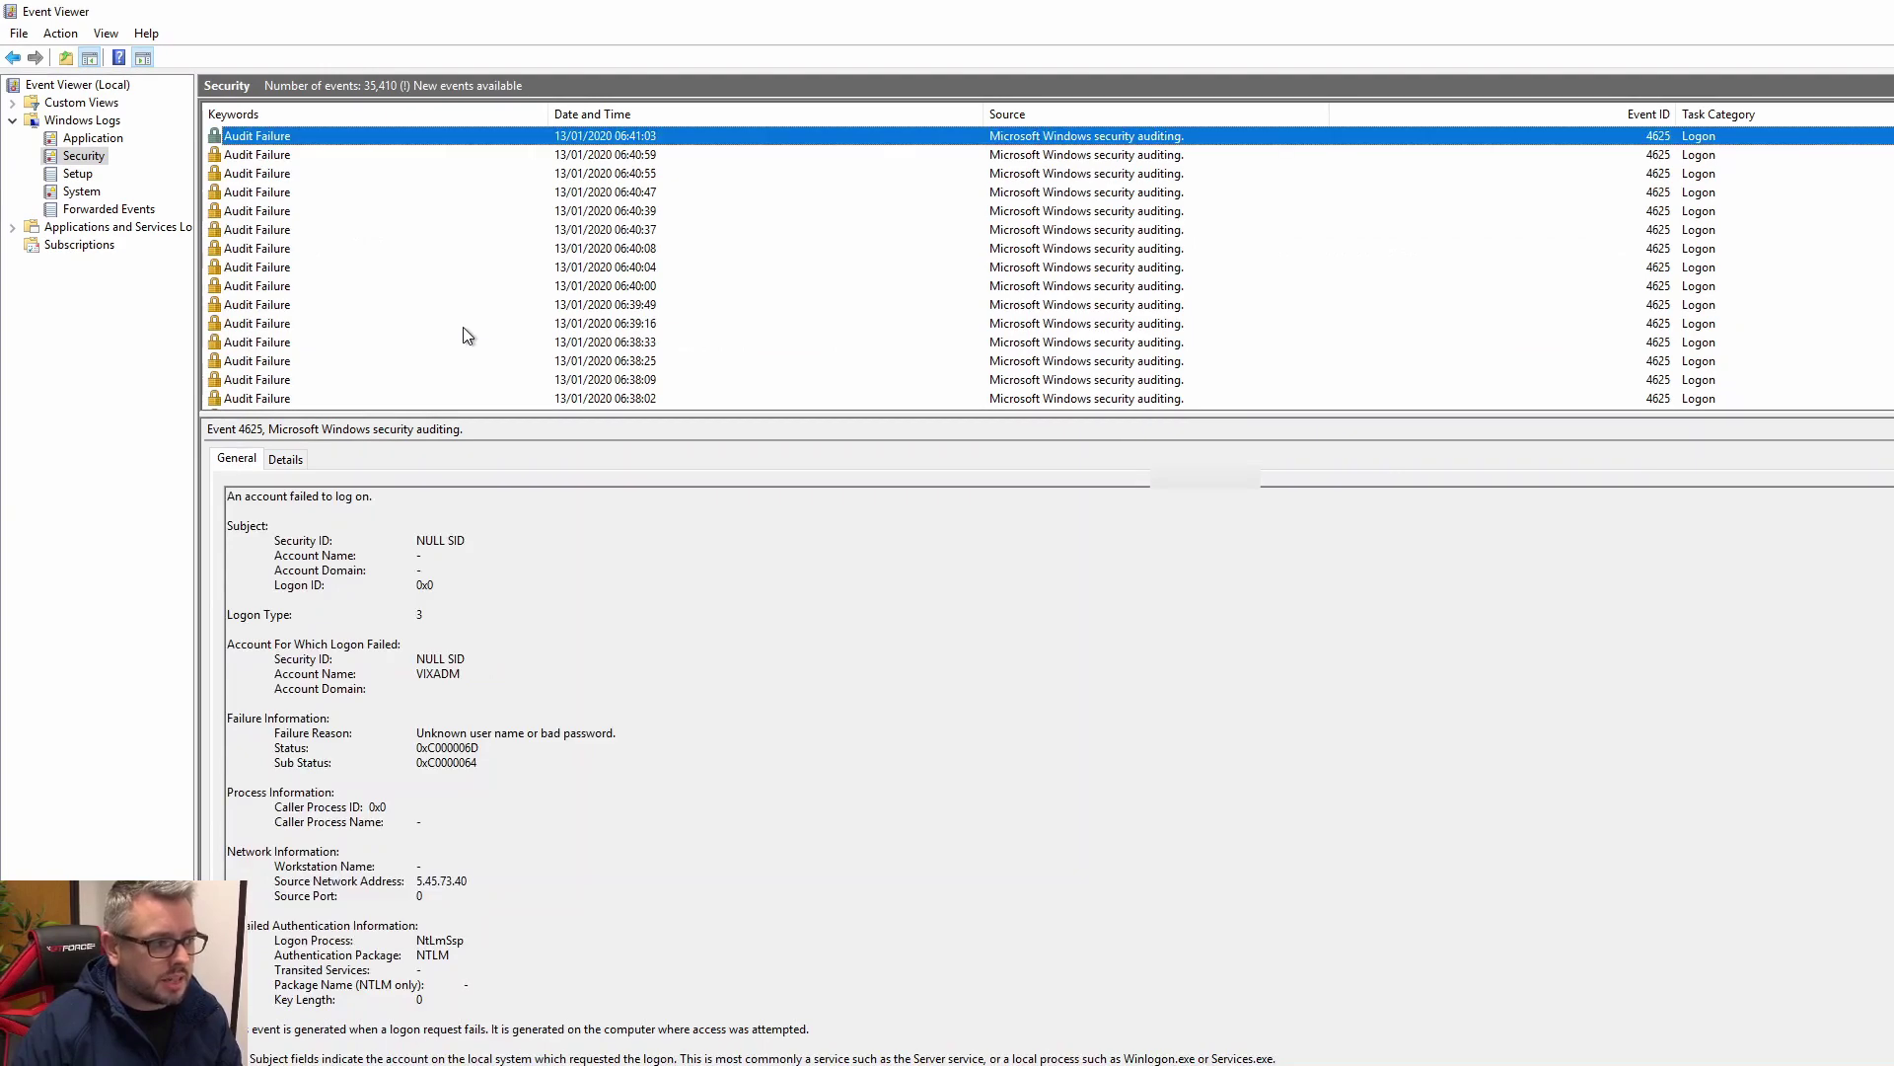
Refresh the Security log and review the account names and source addresses of the newer Audit Failure logon events
key("F5")
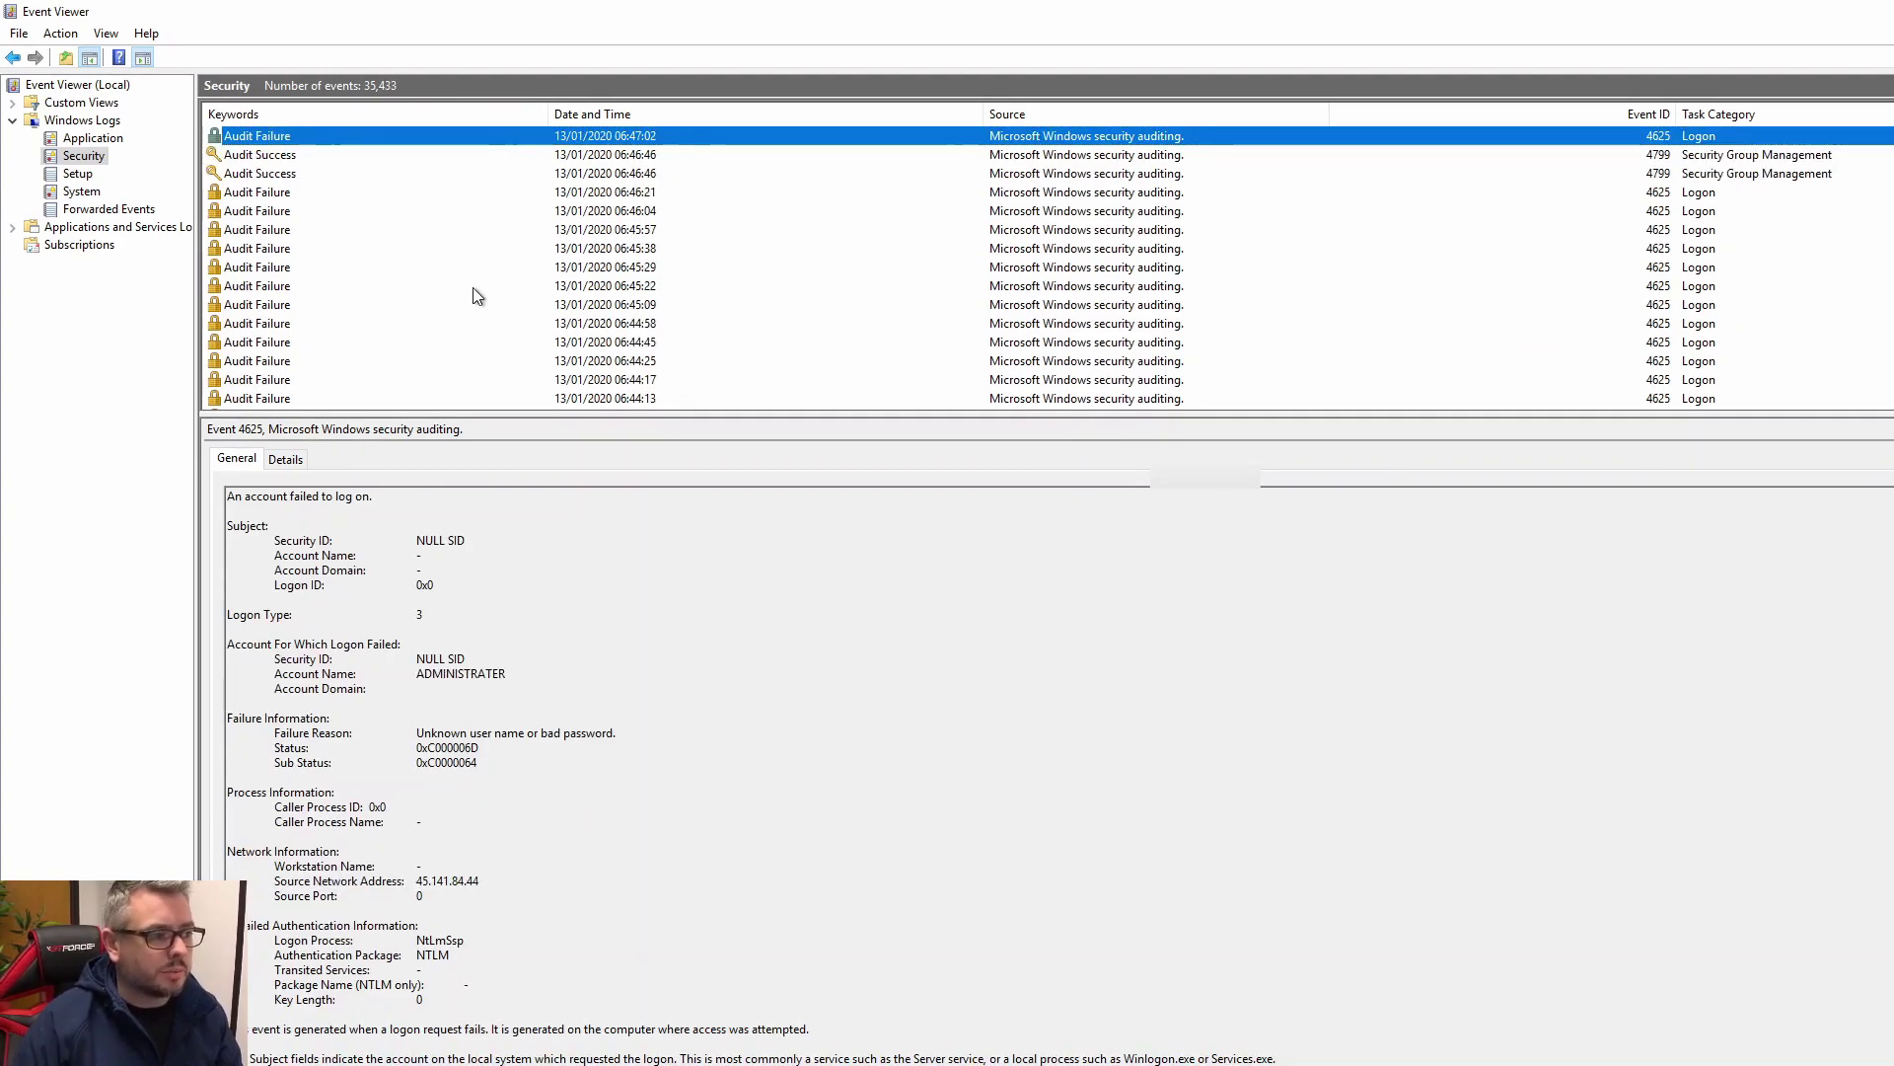
left_click(480, 360)
left_click(482, 341)
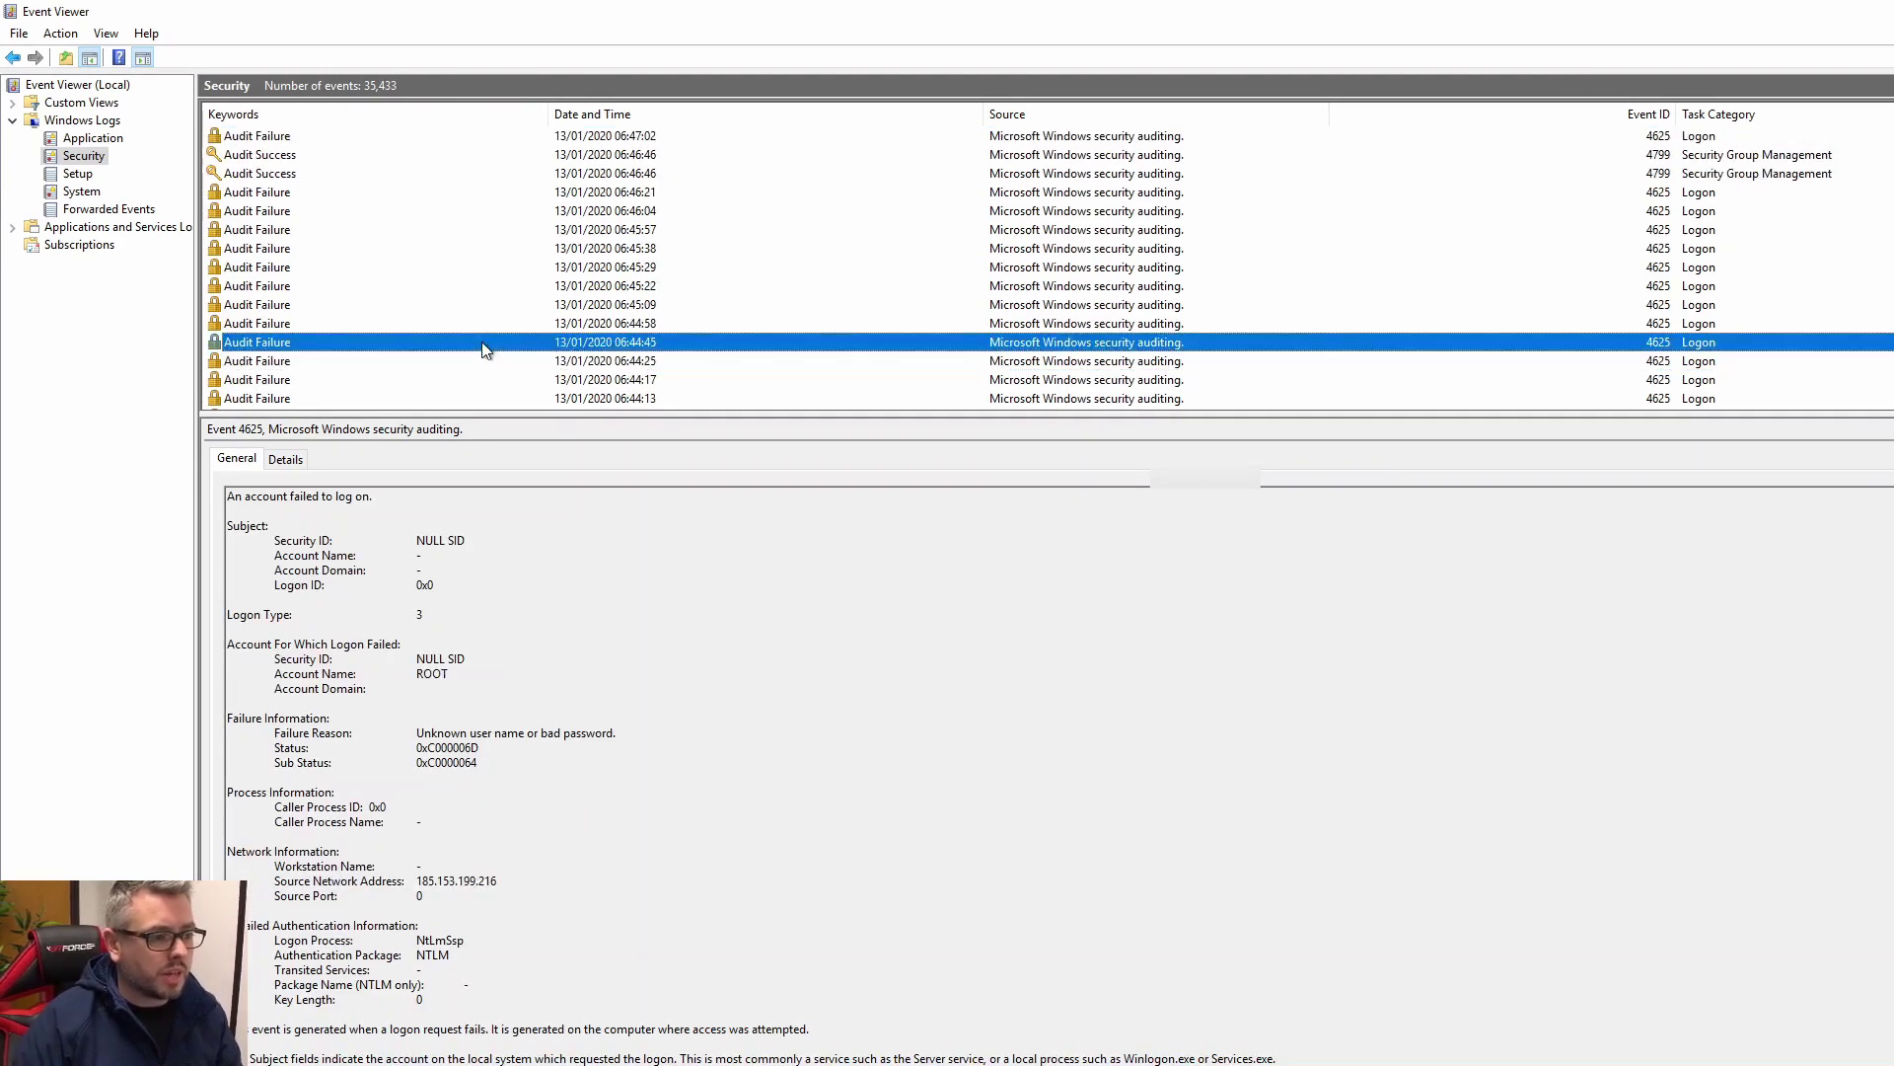
key("Up")
key("Up")
key("Up")
key("Up")
key("Up")
key("Up")
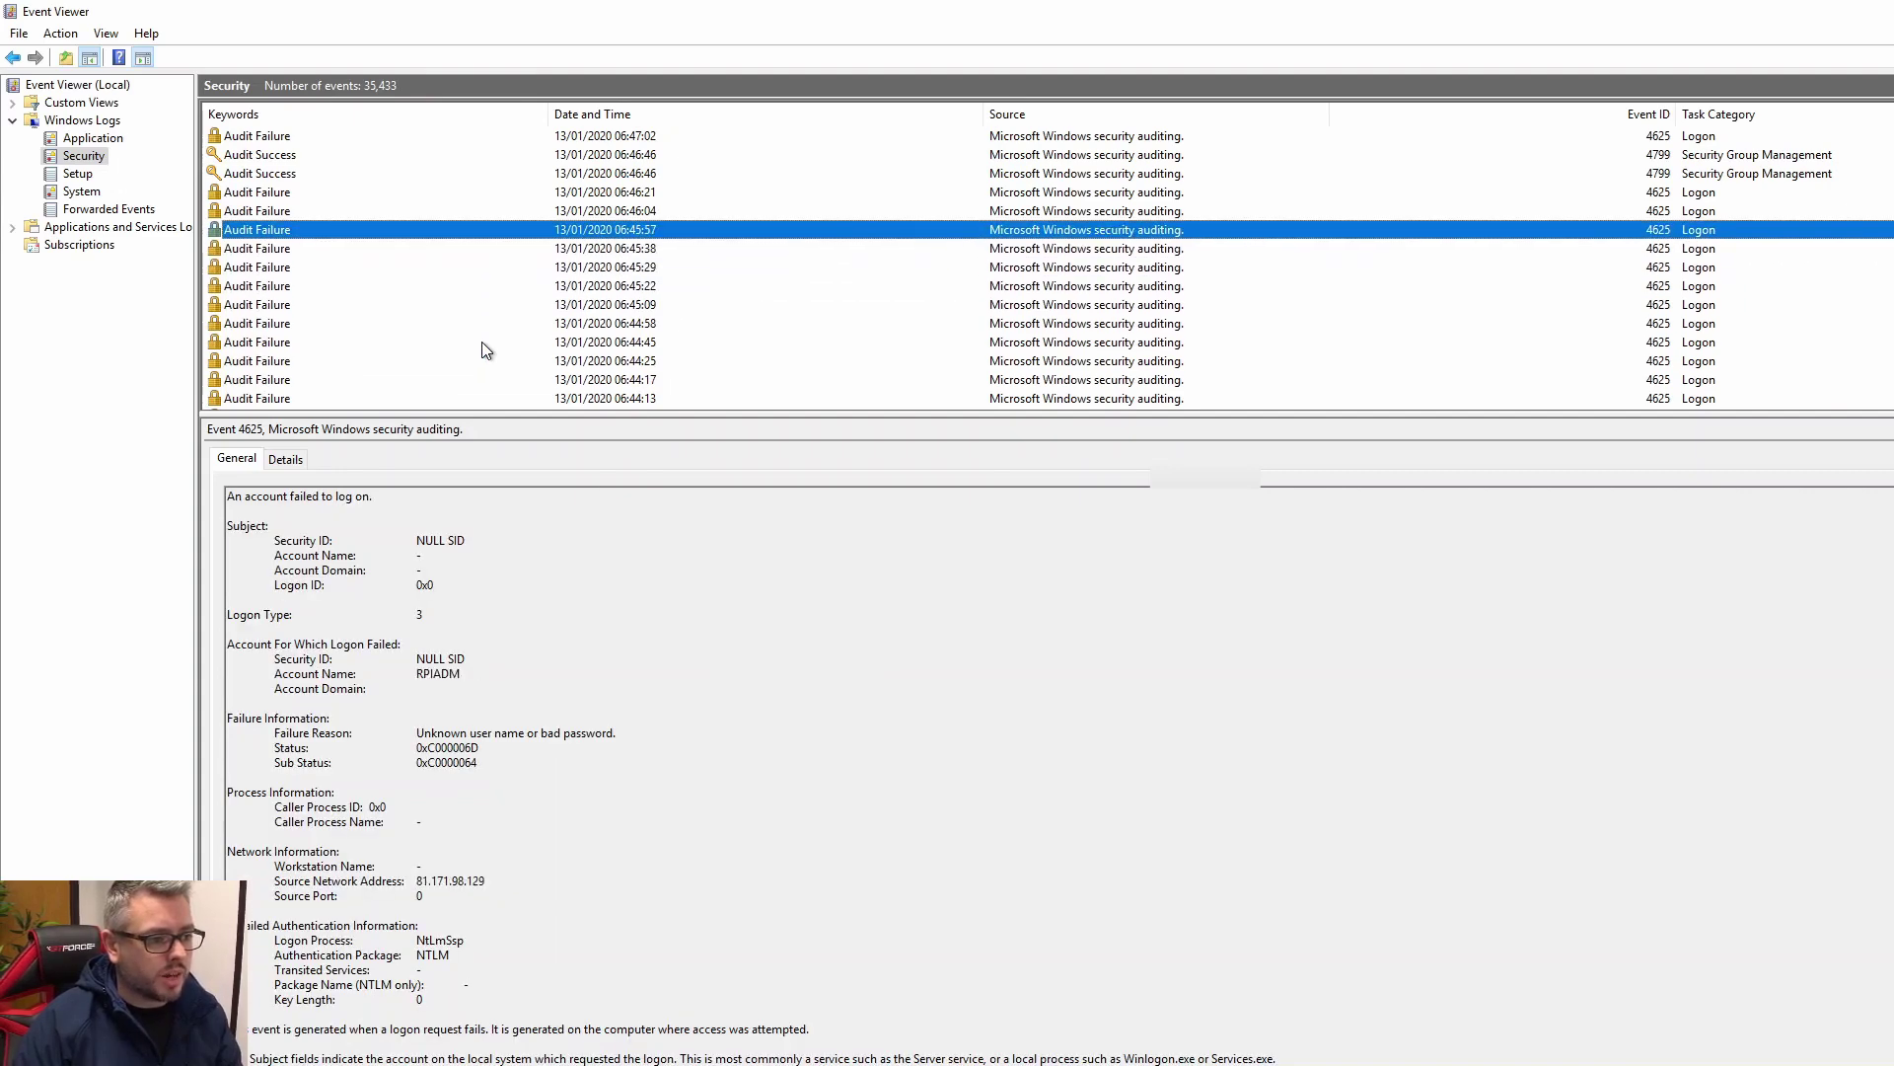
key("Up")
key("Up")
Compare the details of the two Audit Success Security Group Management events near the start of the log
key("Up")
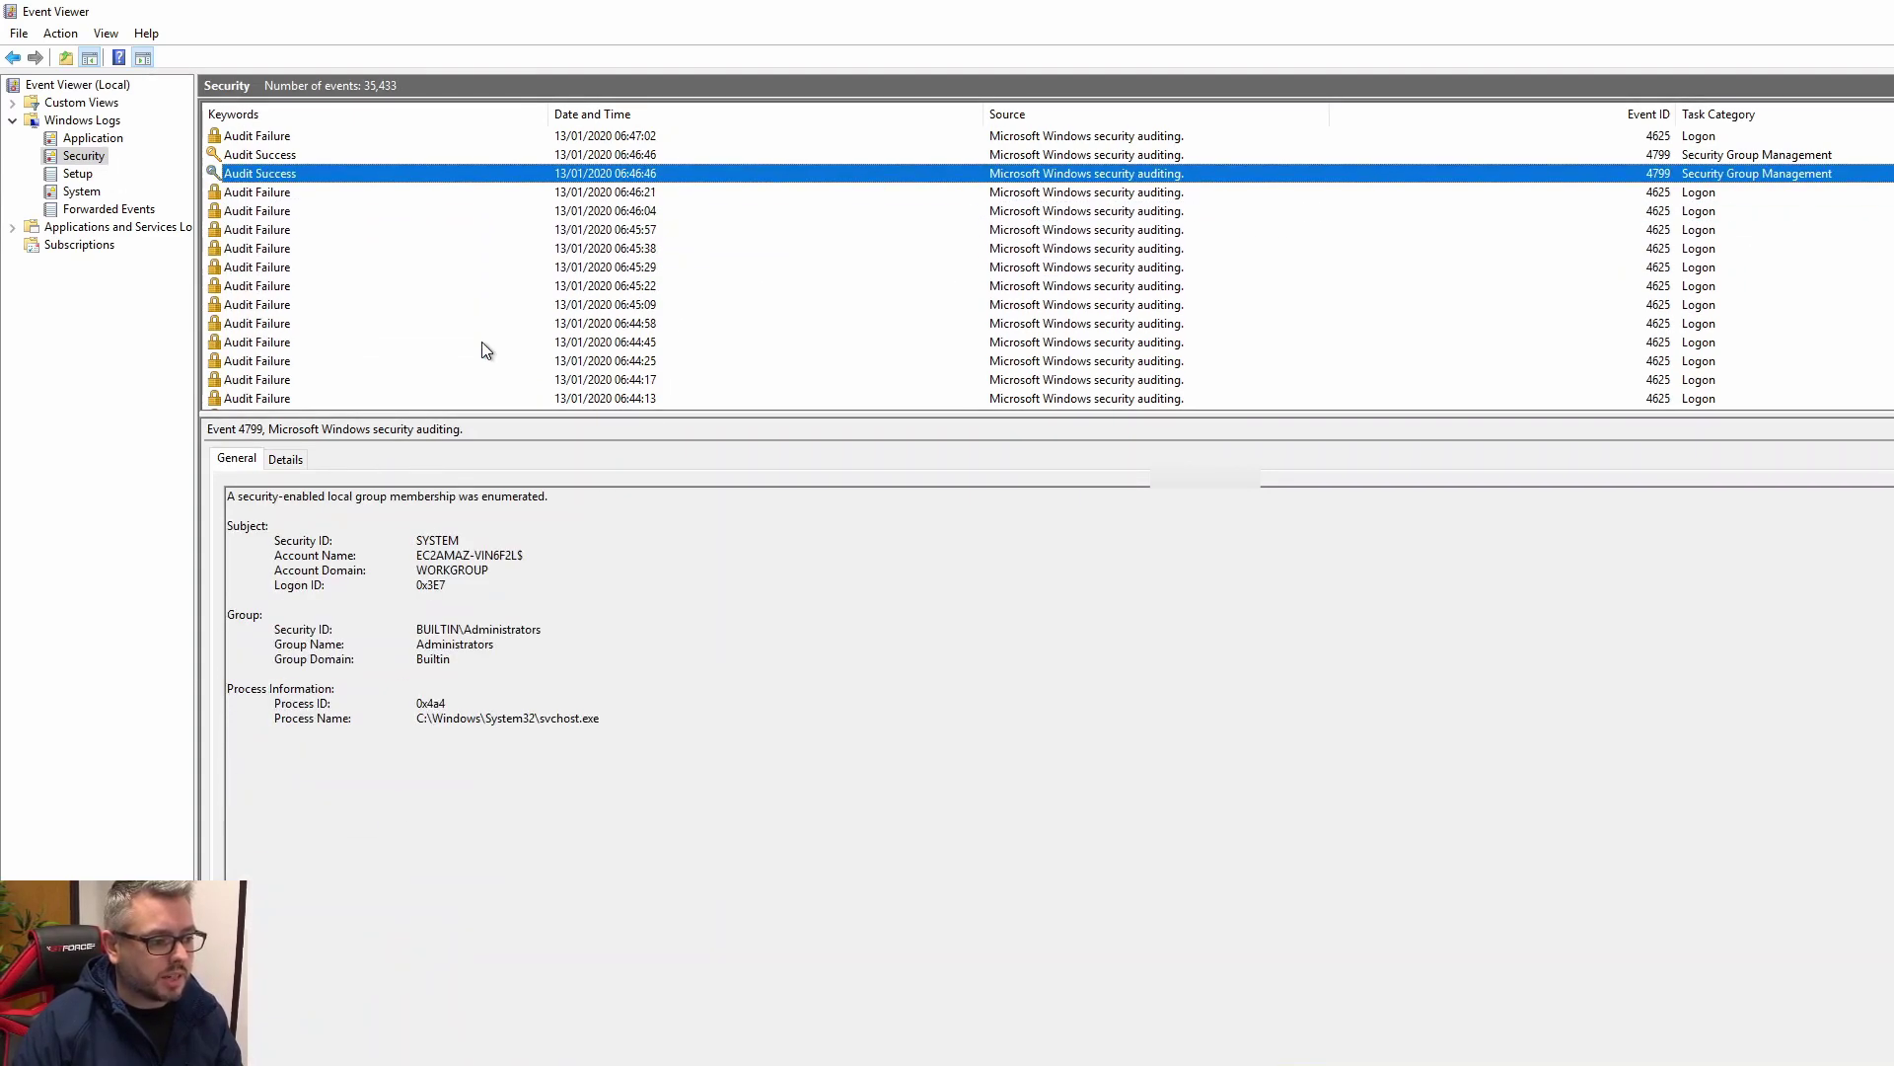
key("Up")
key("Down")
key("Up")
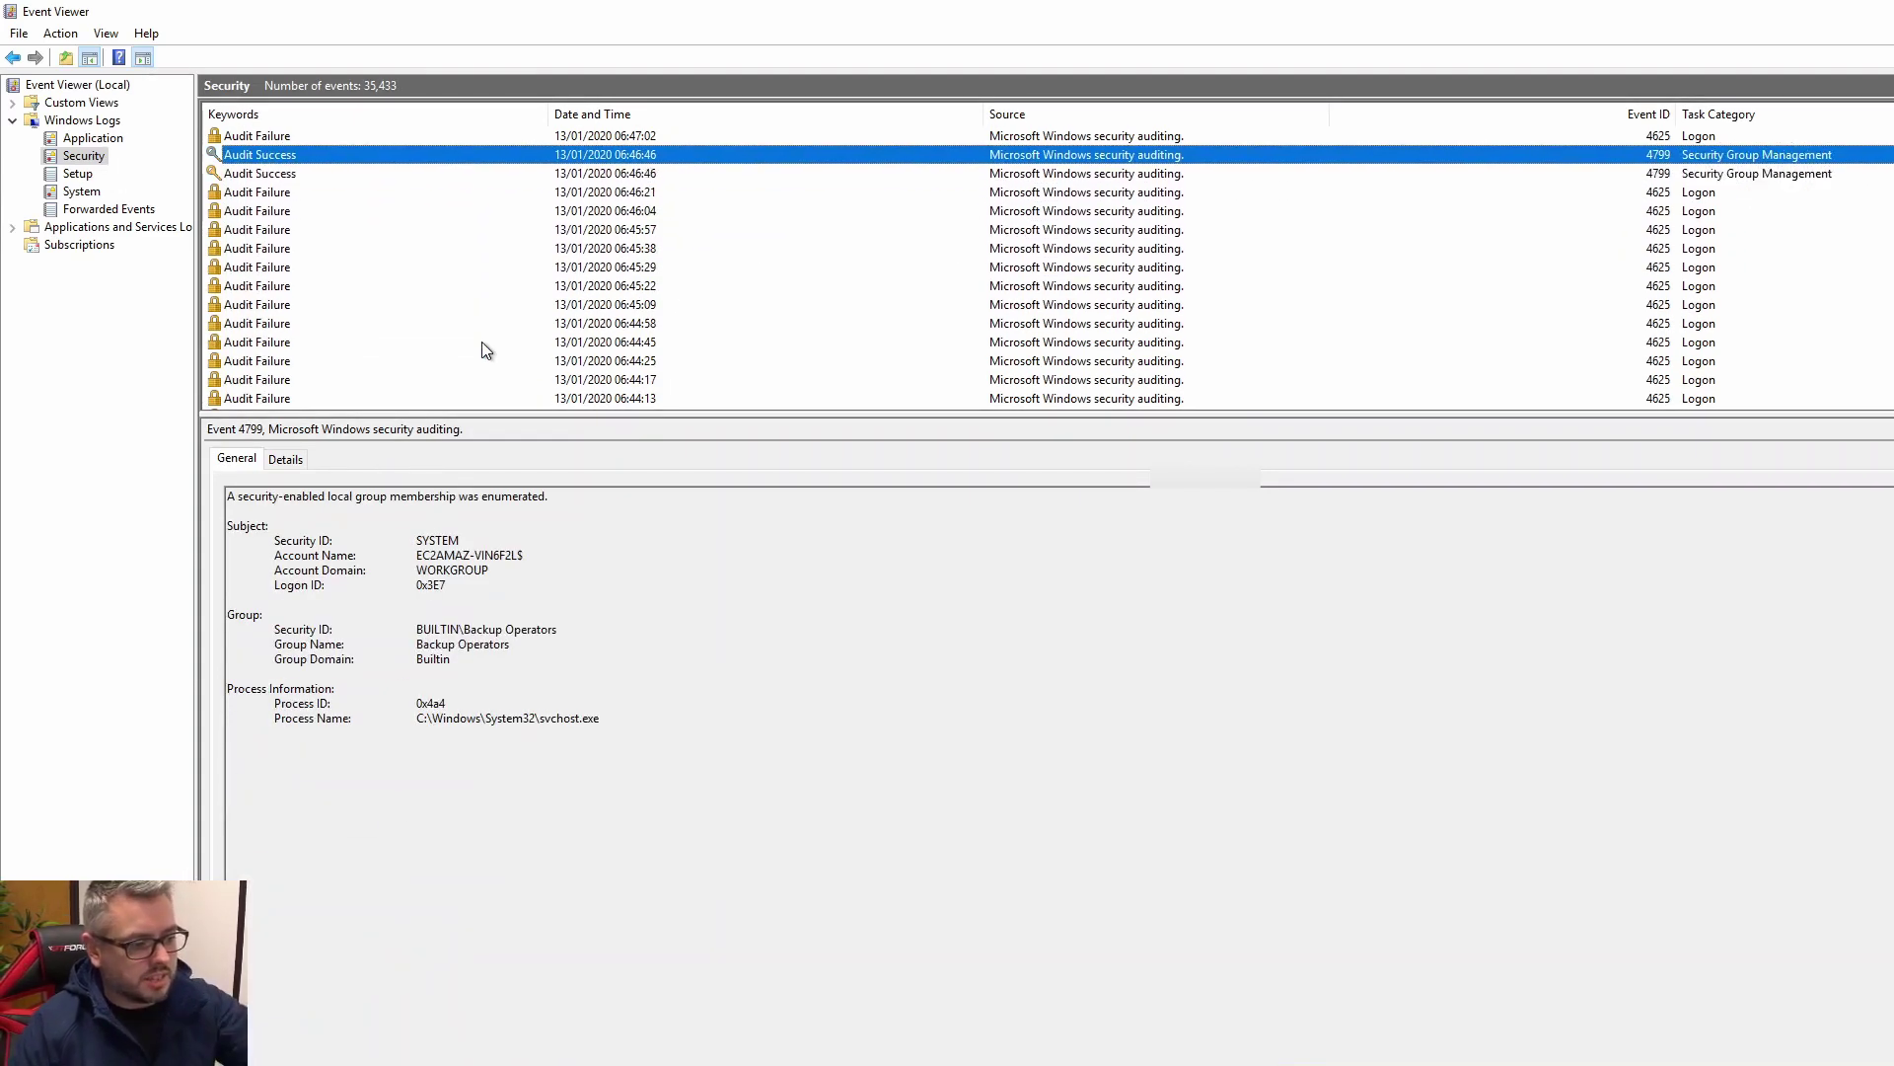
key("Down")
key("Up")
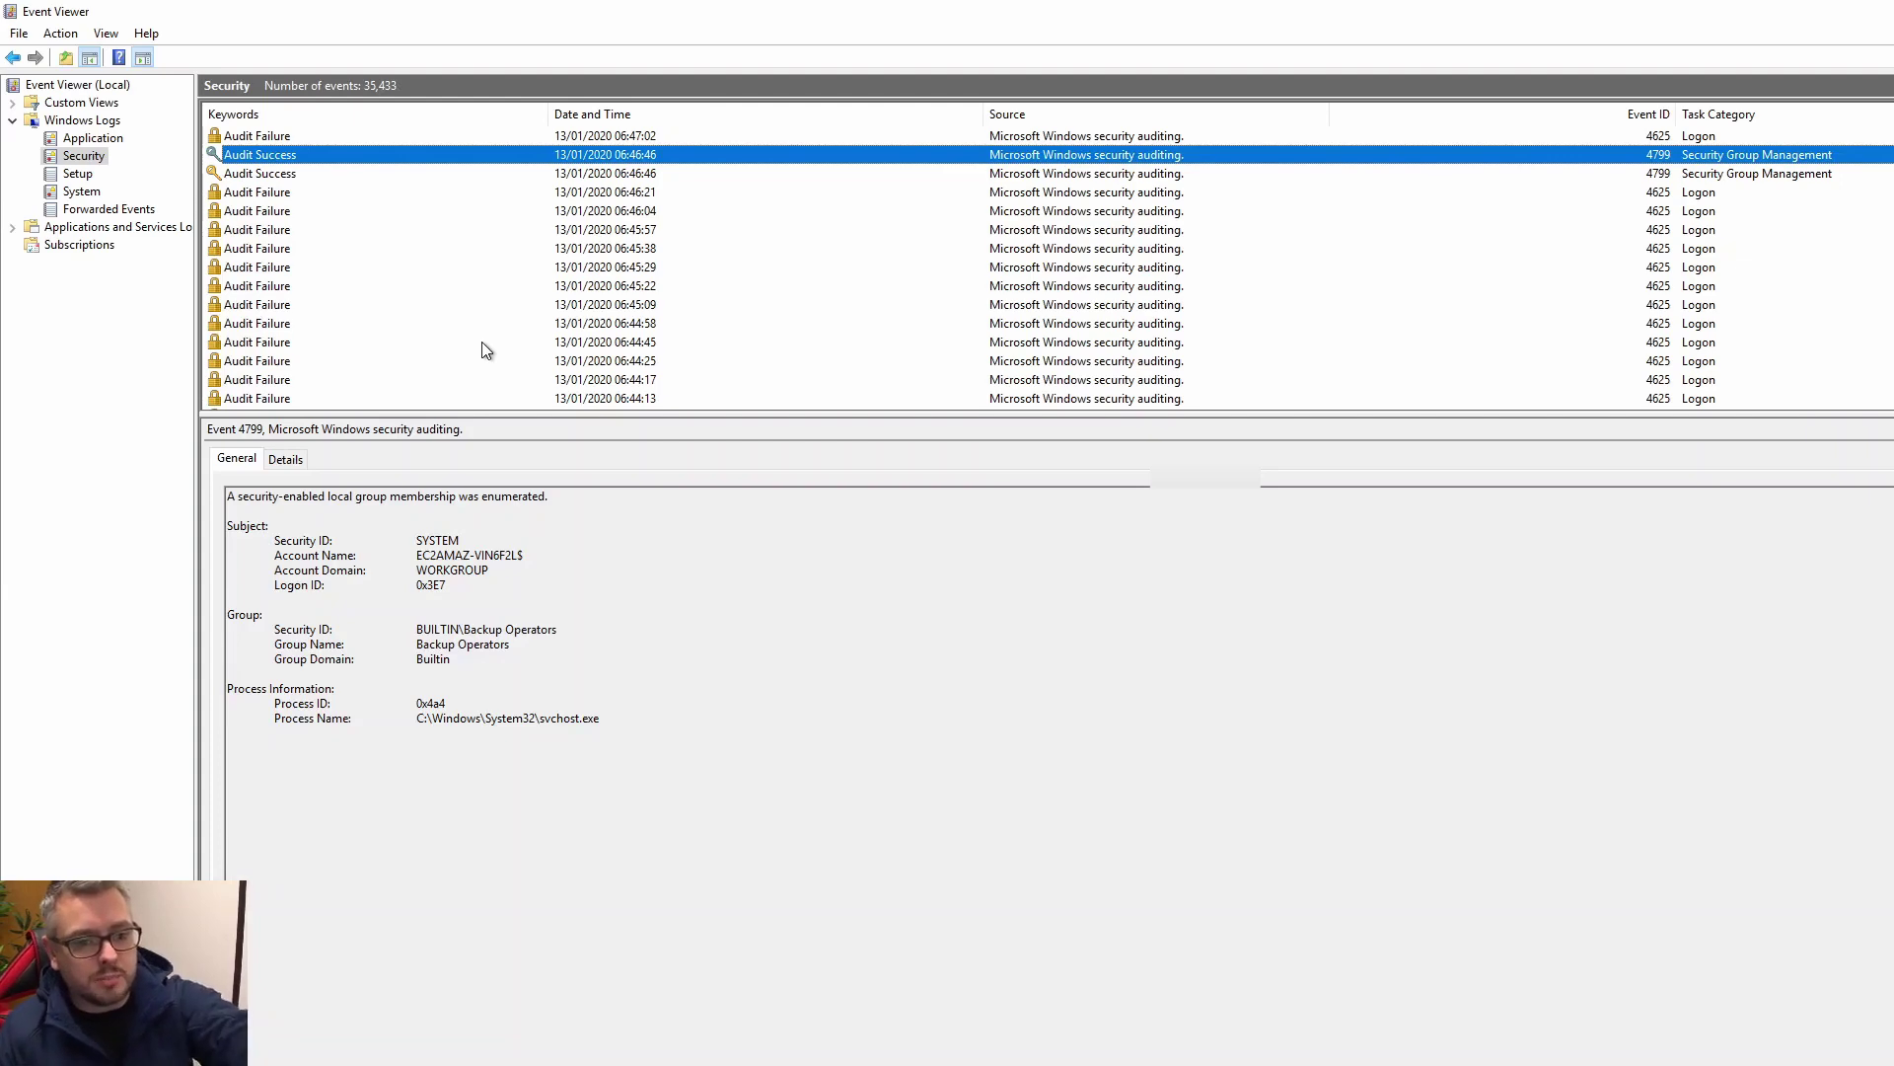
left_click_drag(1357, 13, 620, 116)
left_click_drag(534, 371, 822, 371)
left_click_drag(511, 595, 725, 595)
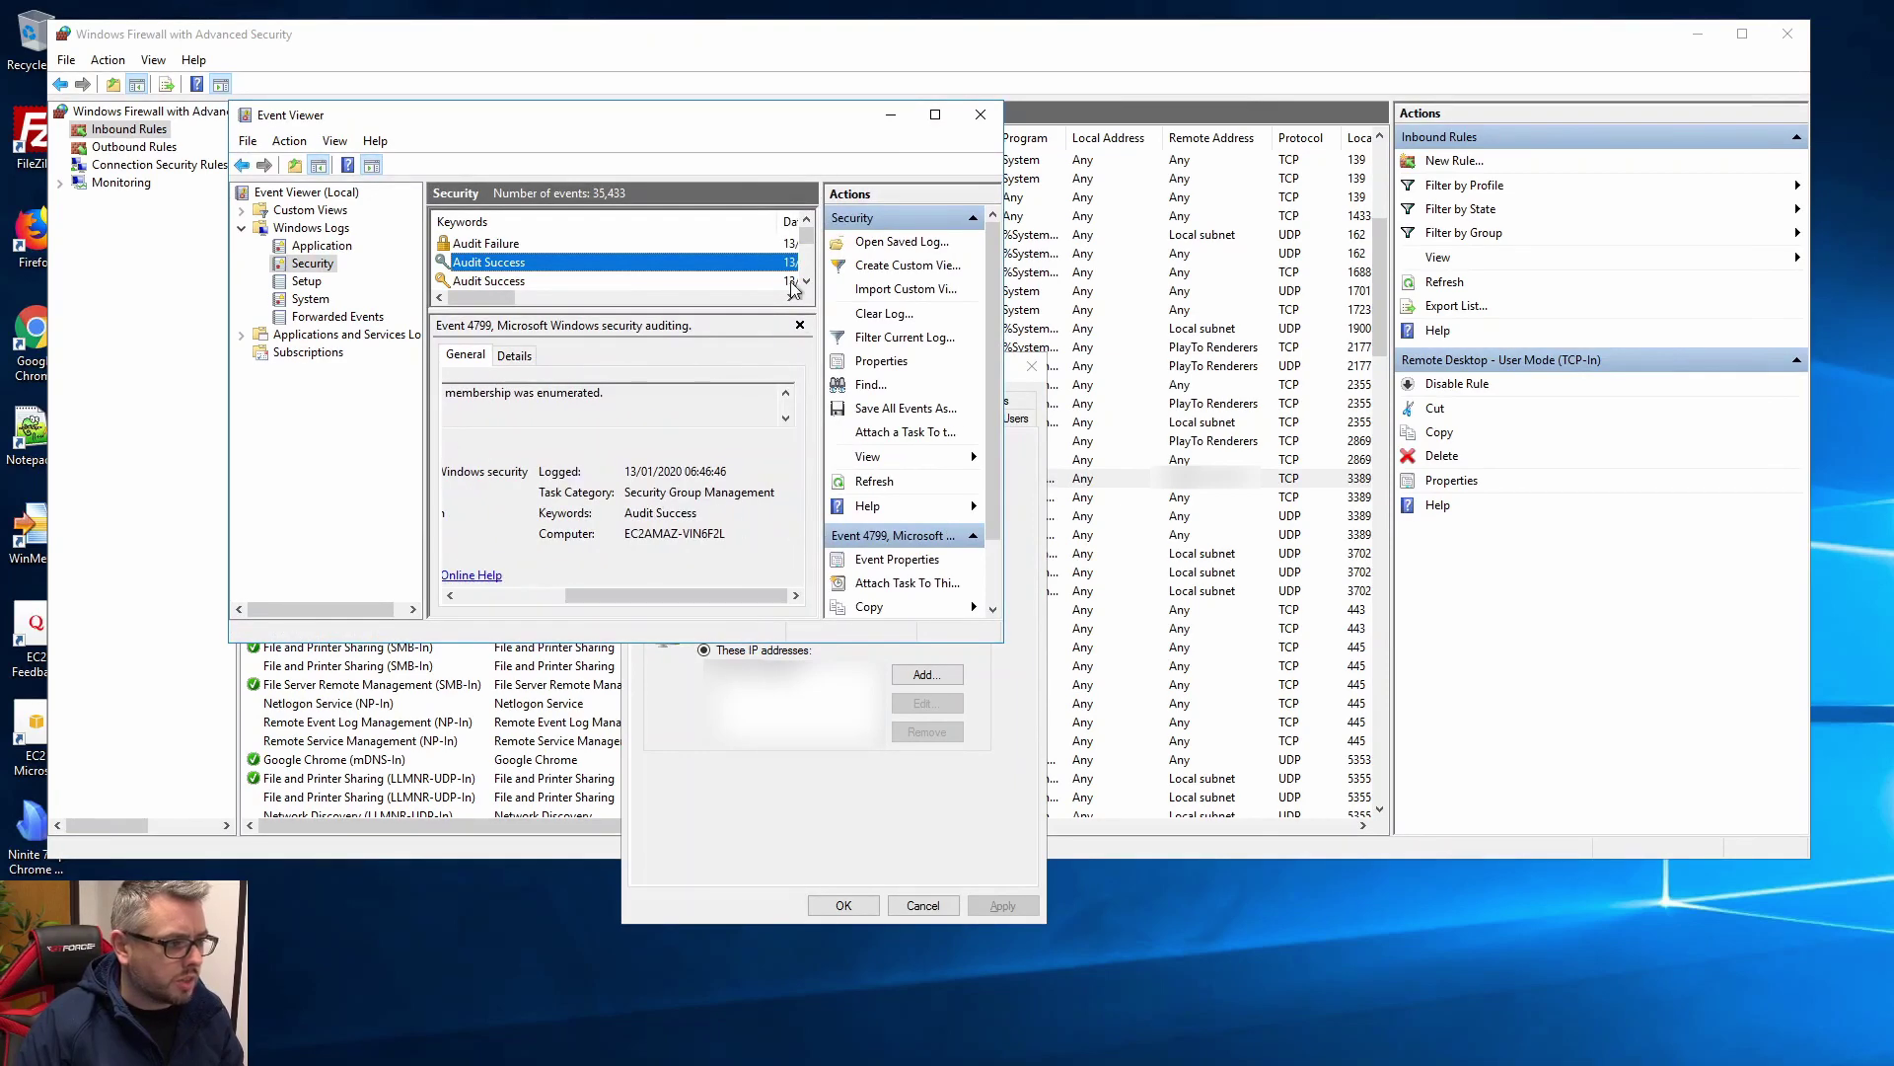
left_click_drag(543, 301, 638, 302)
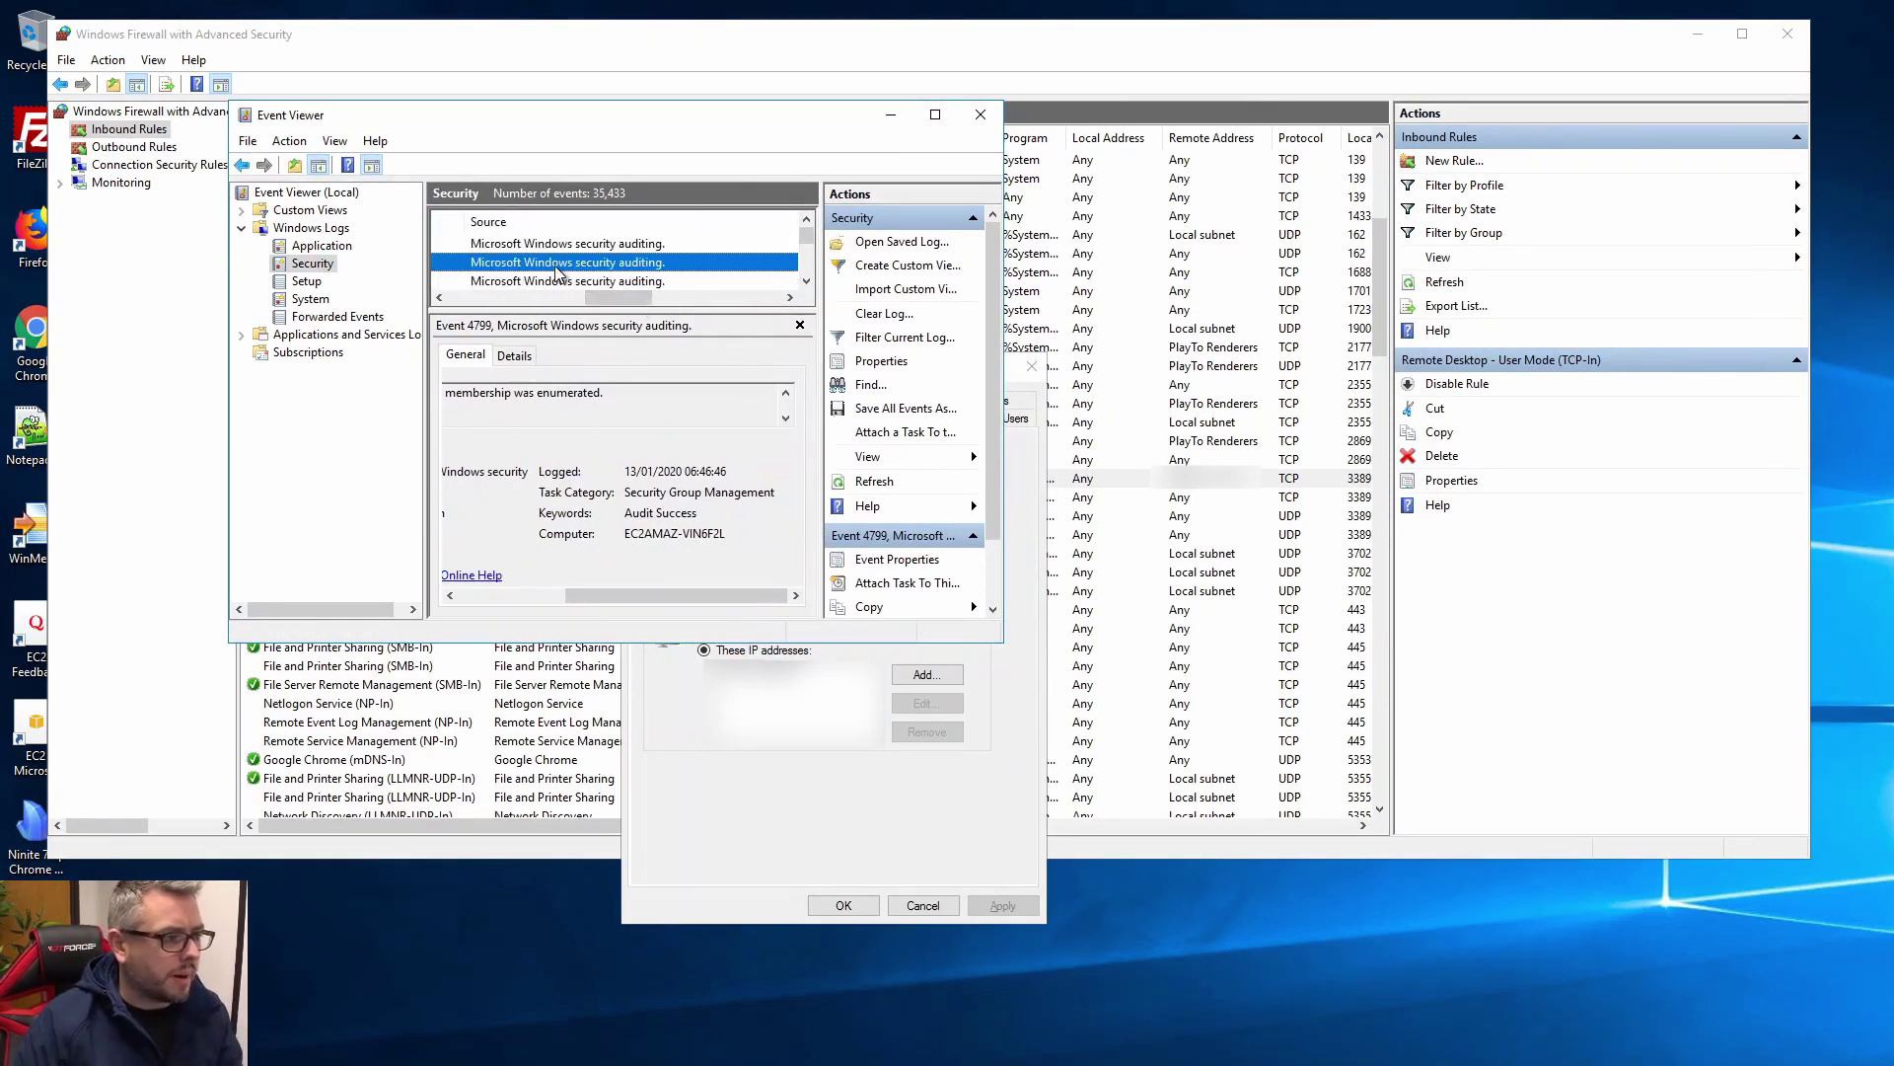
double_click(646, 121)
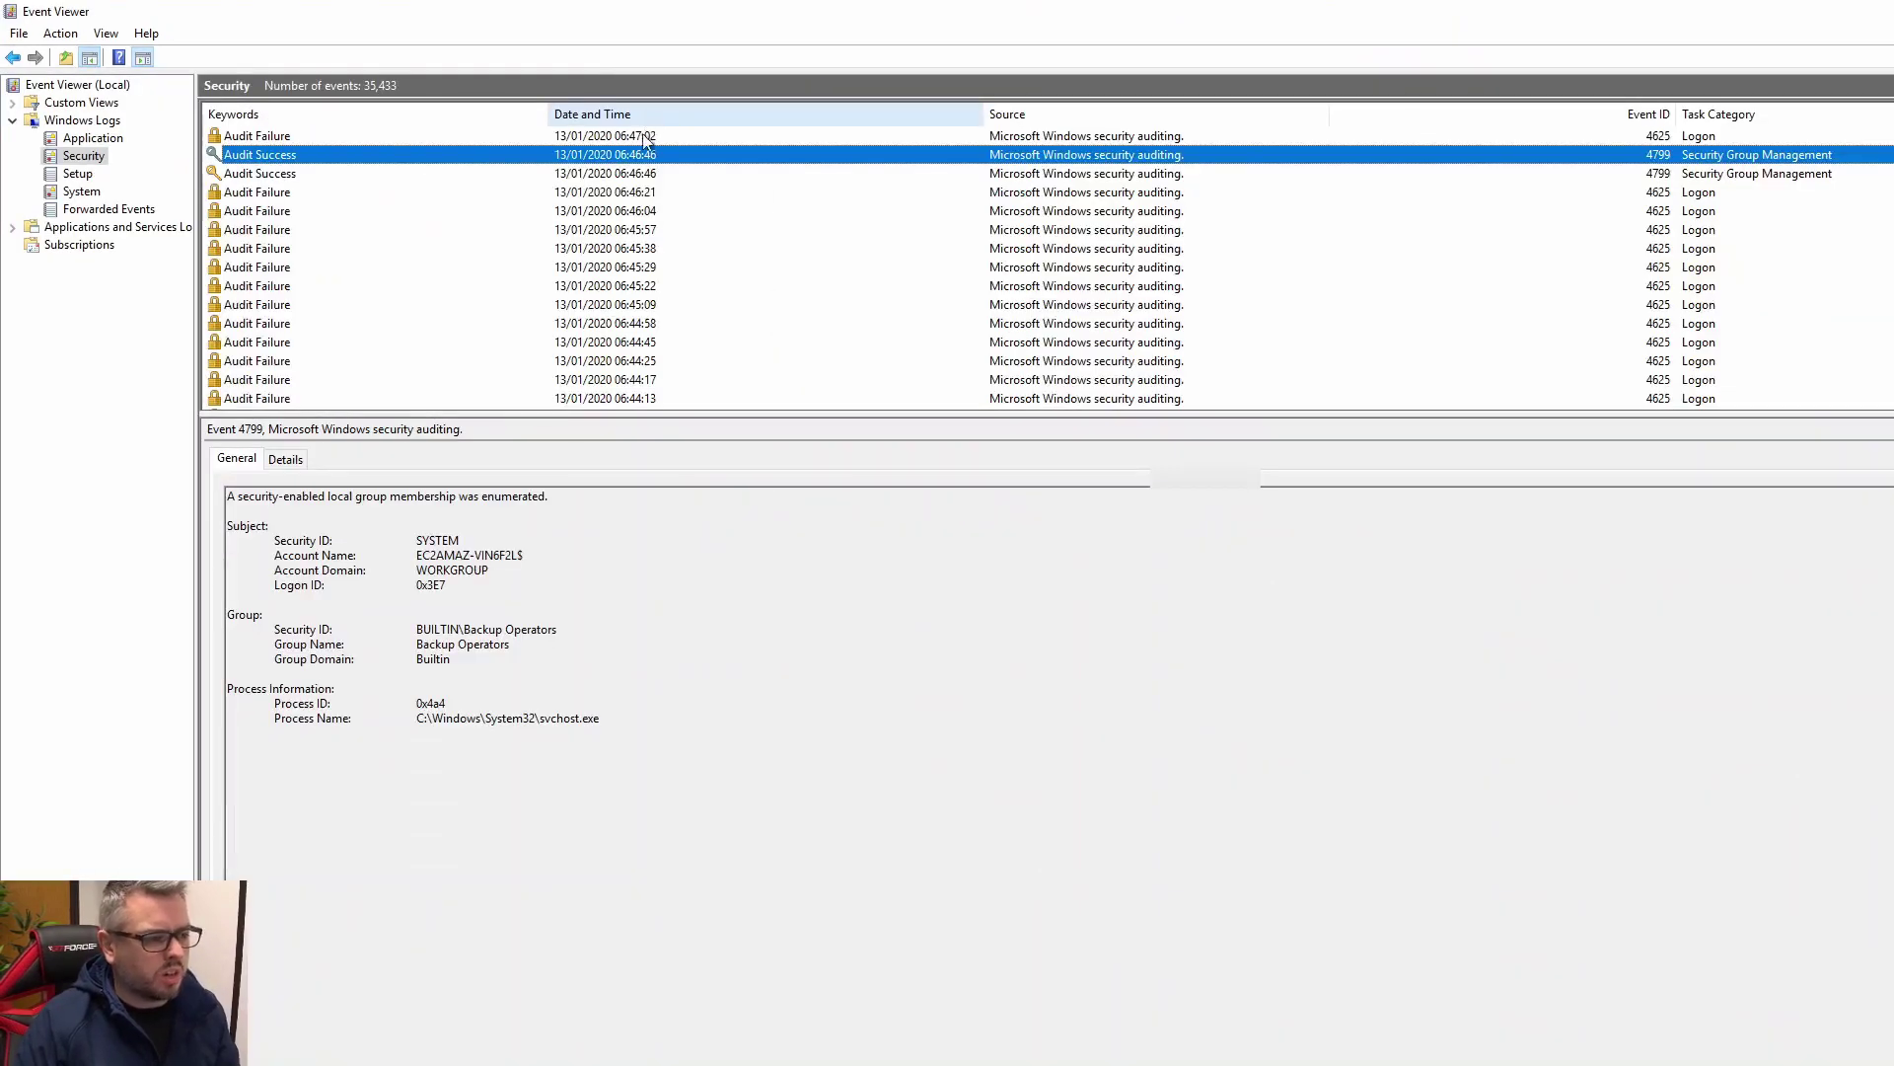
Check the latest failed logon and the one logged at 06:45:29, and highlight the latter's source network address
left_click(483, 288)
key("Home")
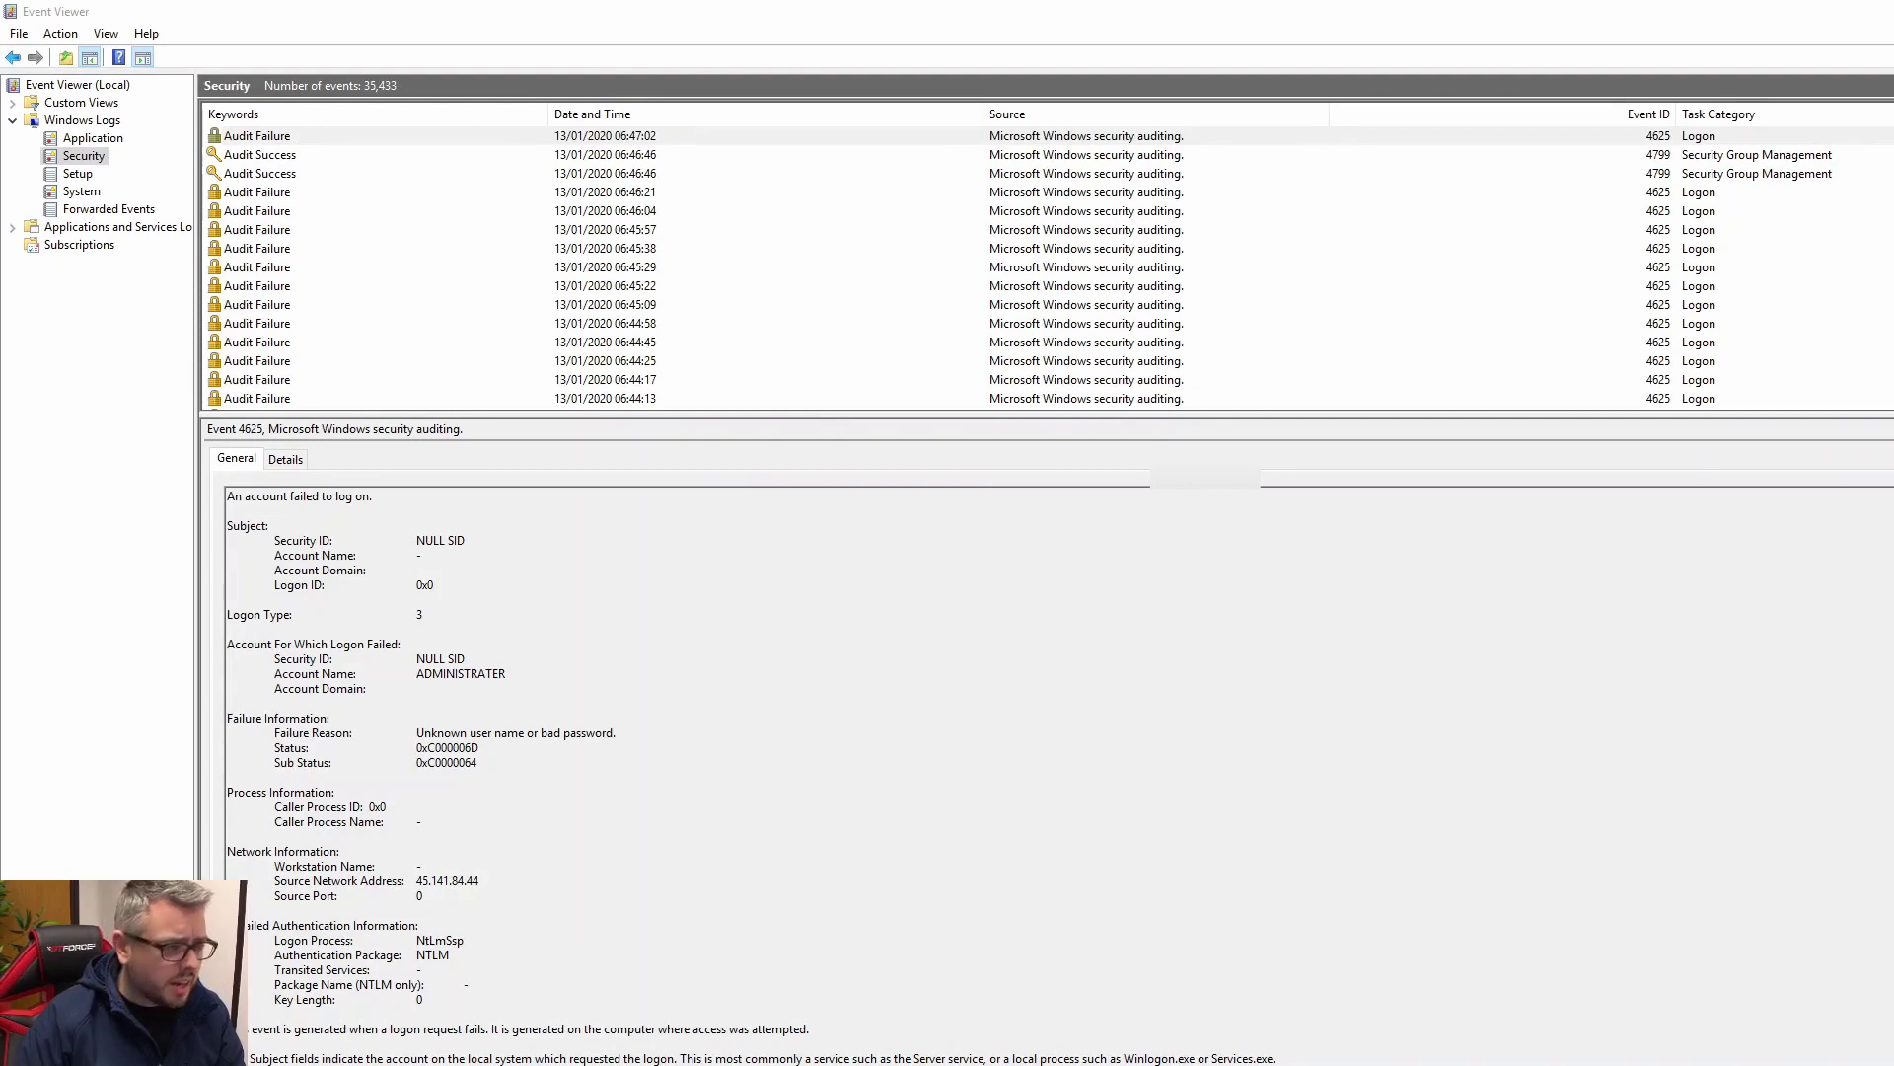
left_click(820, 268)
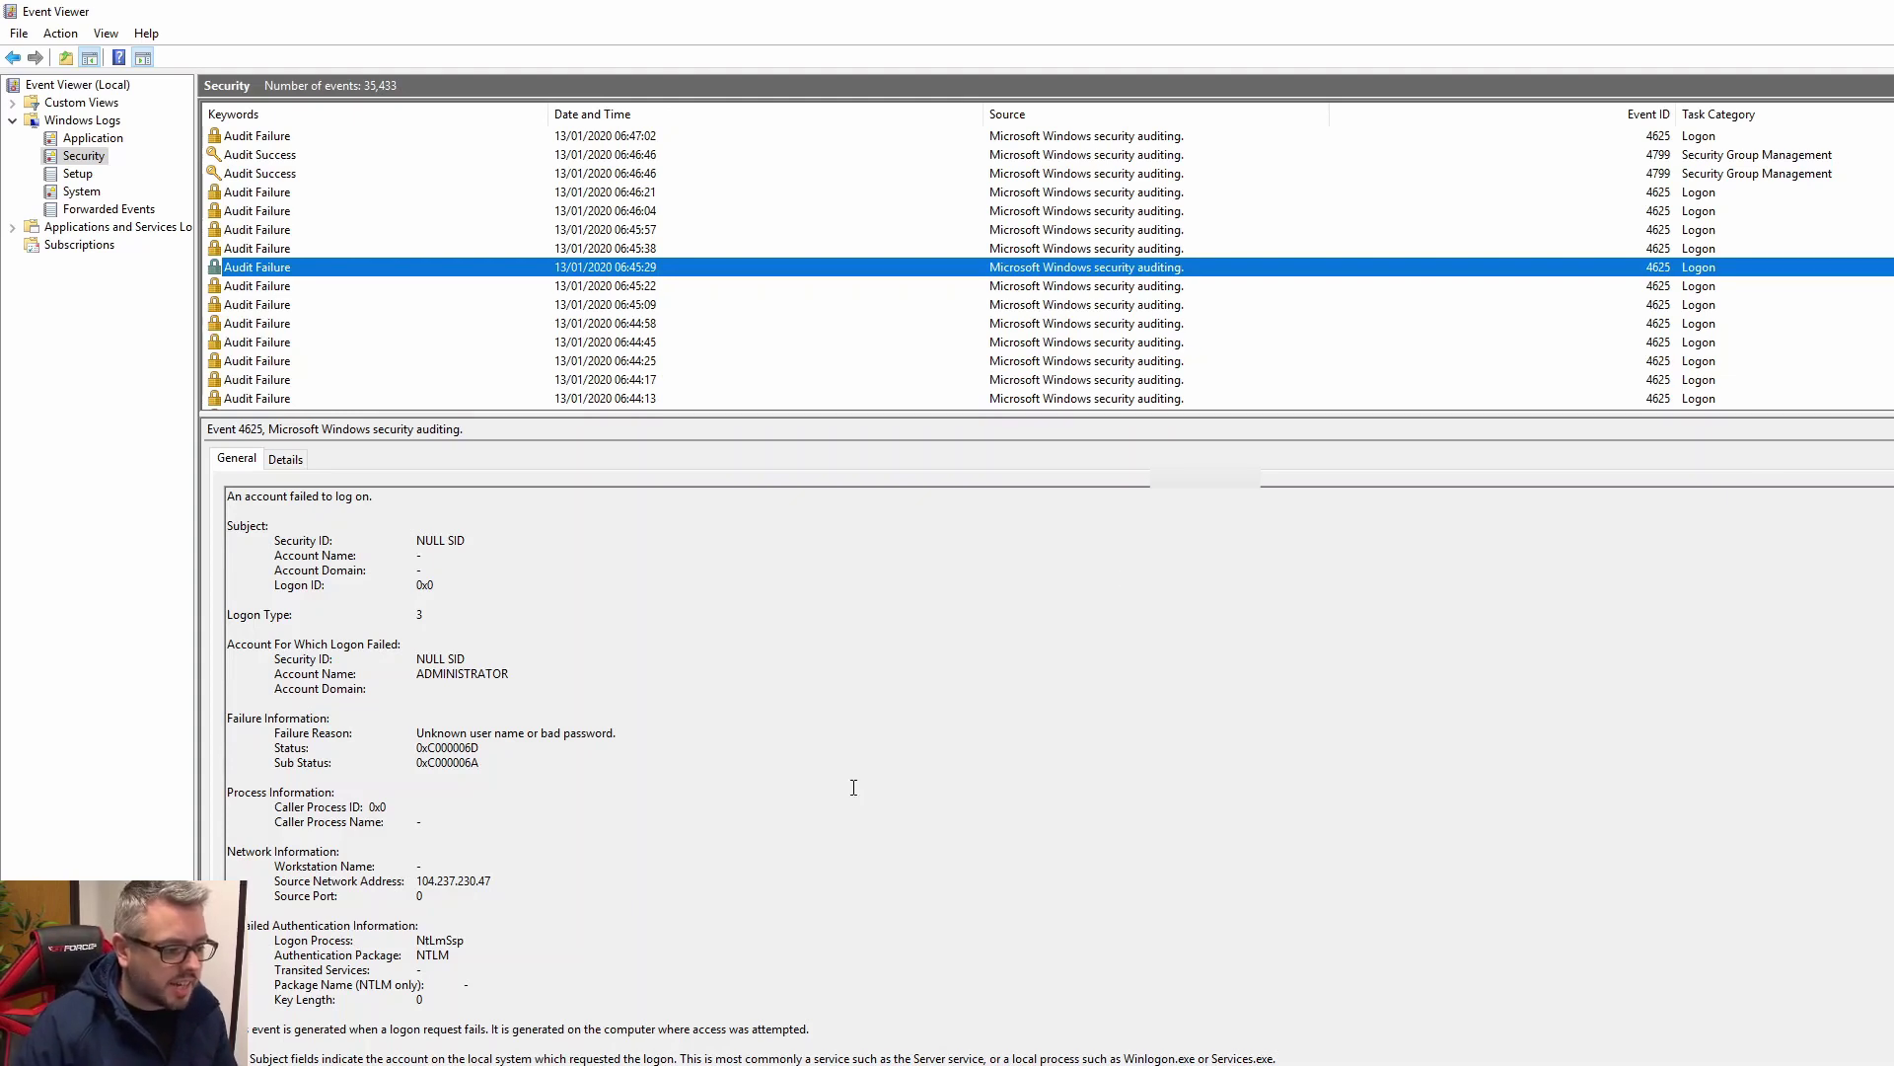
double_click(428, 881)
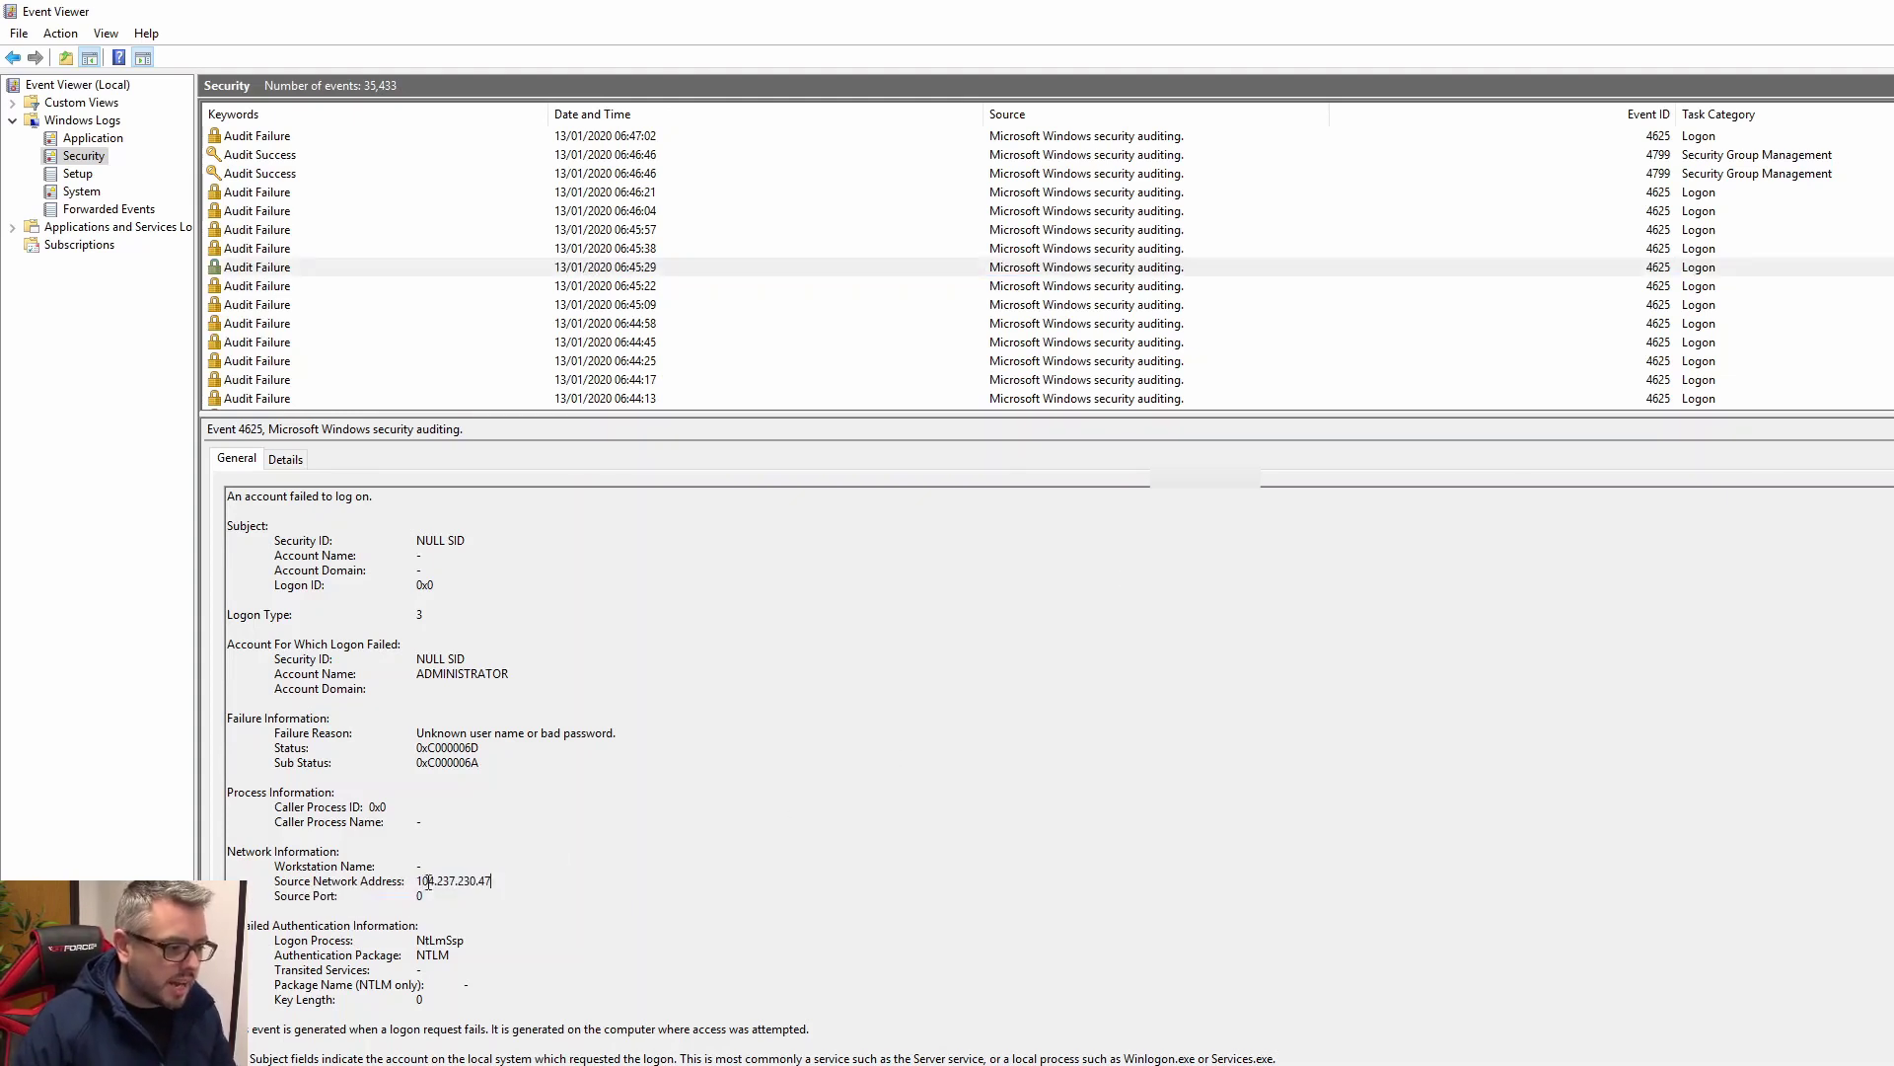
left_click_drag(417, 881, 494, 881)
left_click(503, 881)
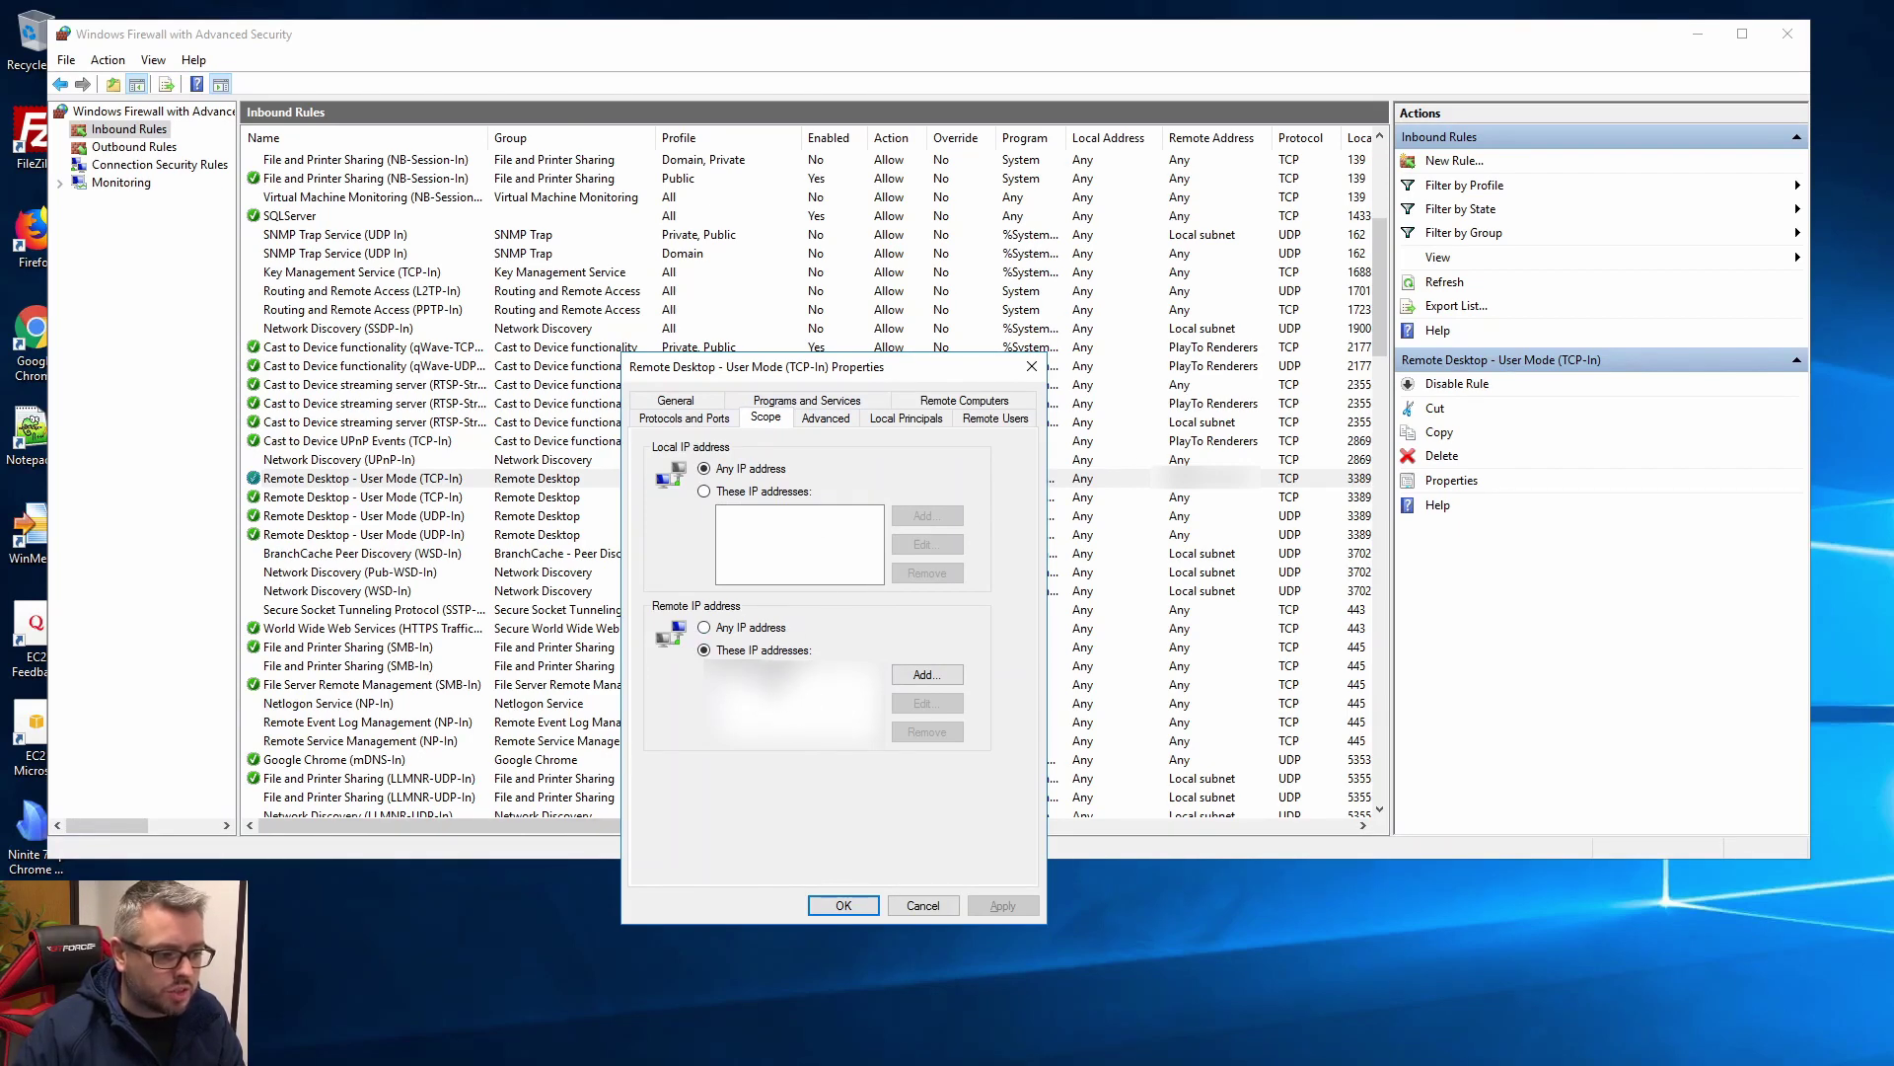
Add the subnet 52.94.38.0/23 to the Remote Desktop rule's allowed remote IP addresses and apply the change
left_click(918, 674)
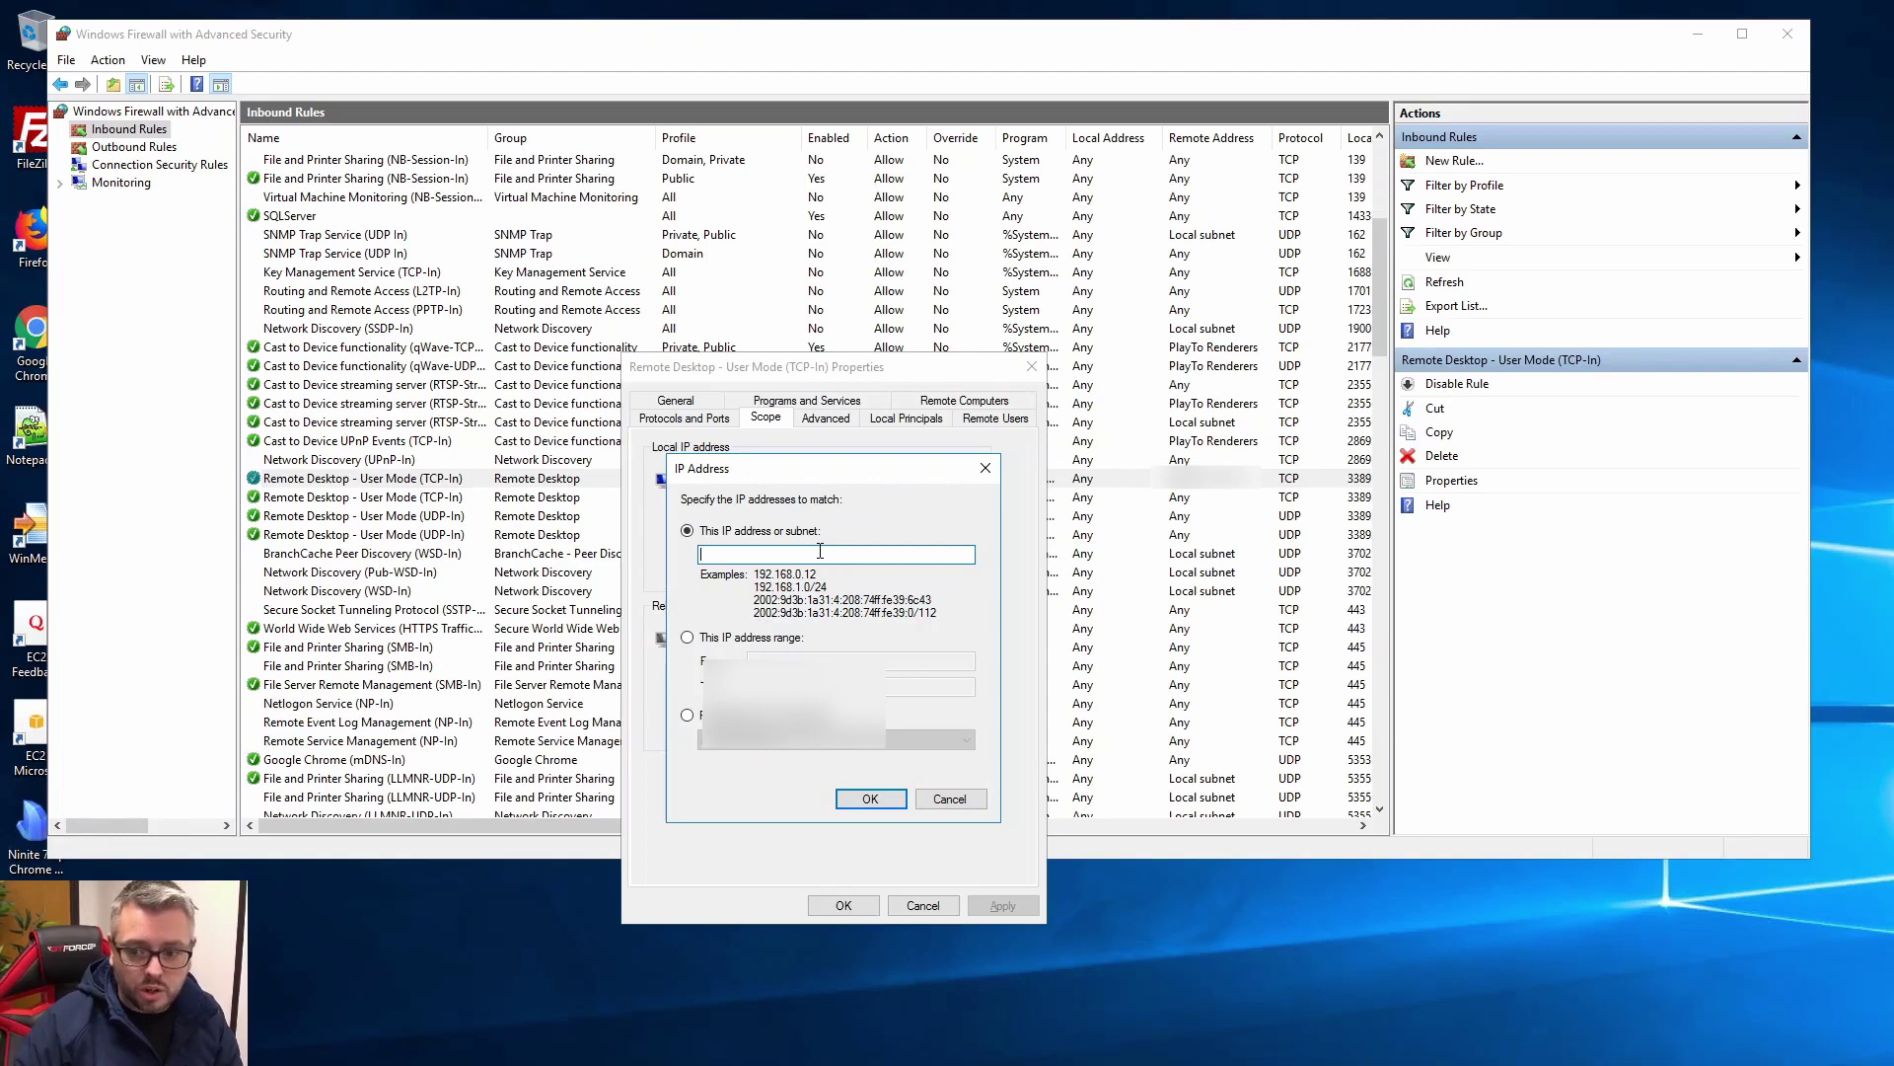
type("5")
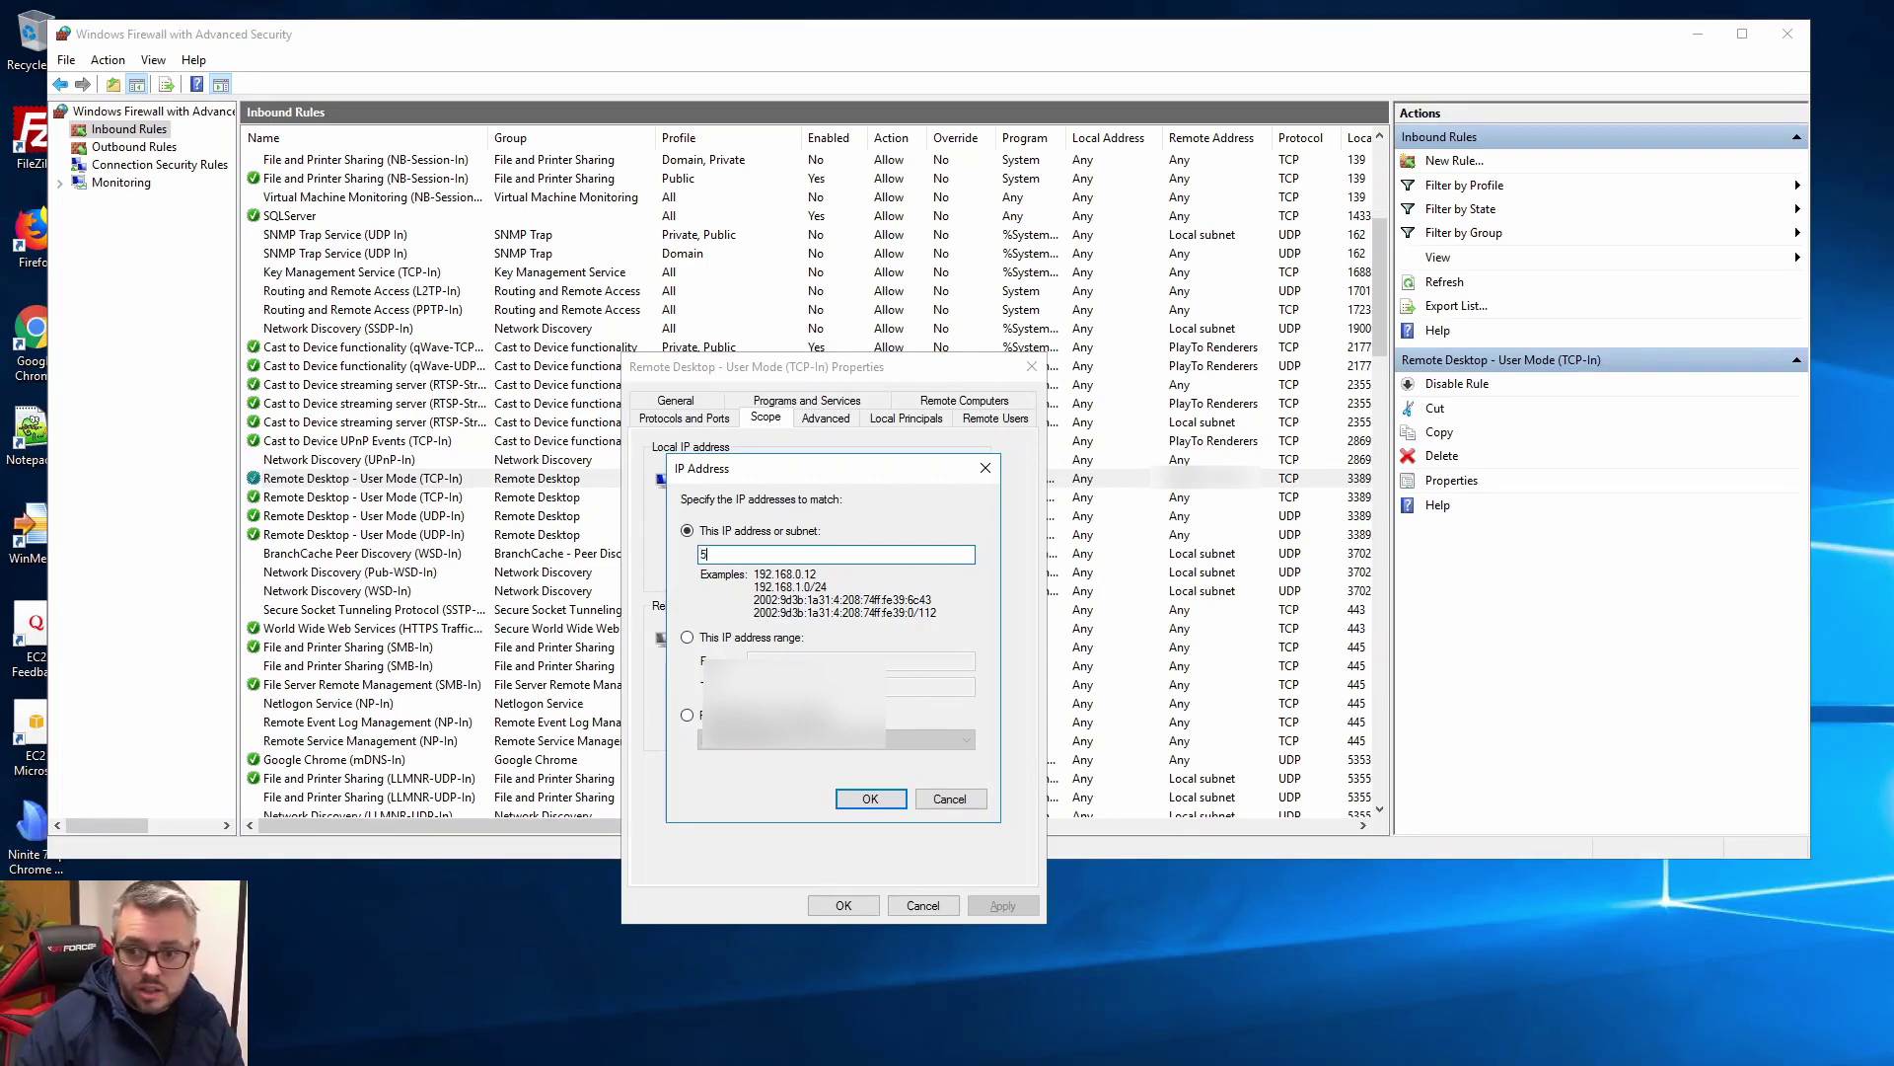
type("2.94.38")
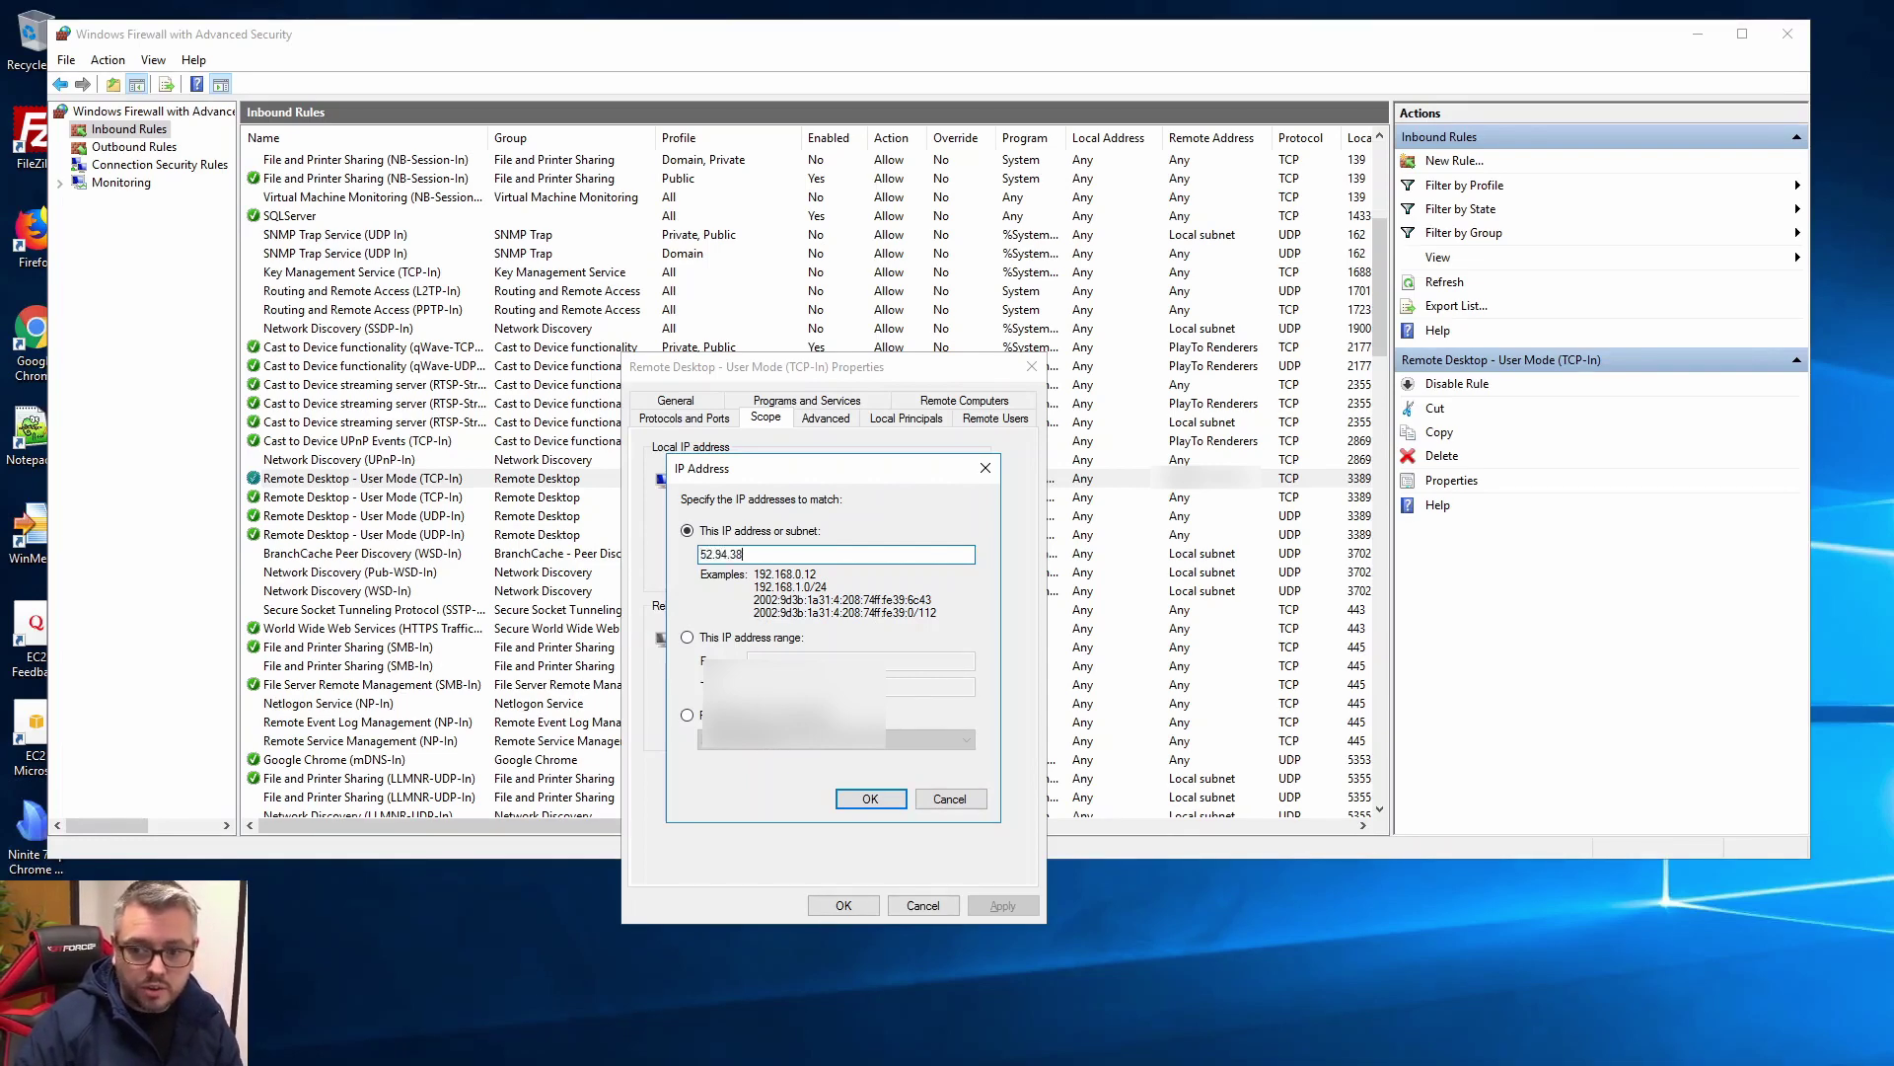
type(".0/23")
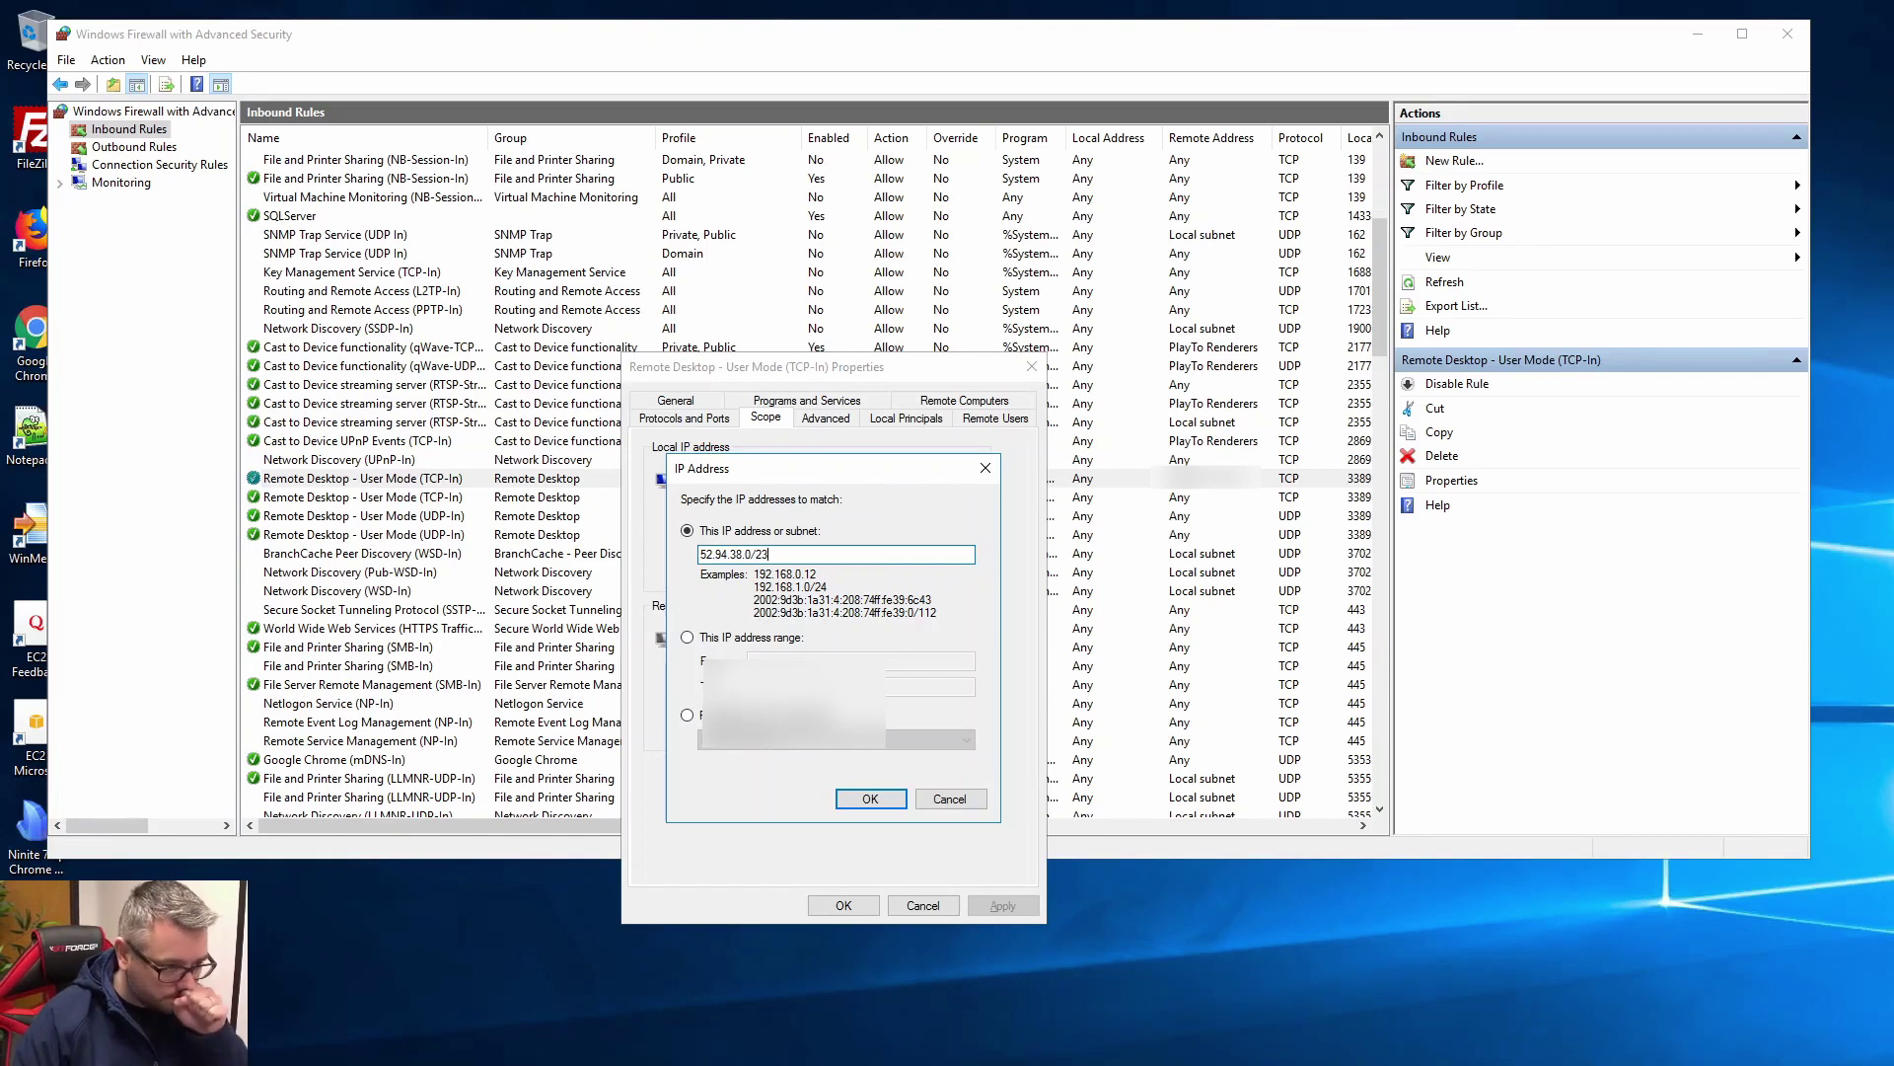
left_click(868, 797)
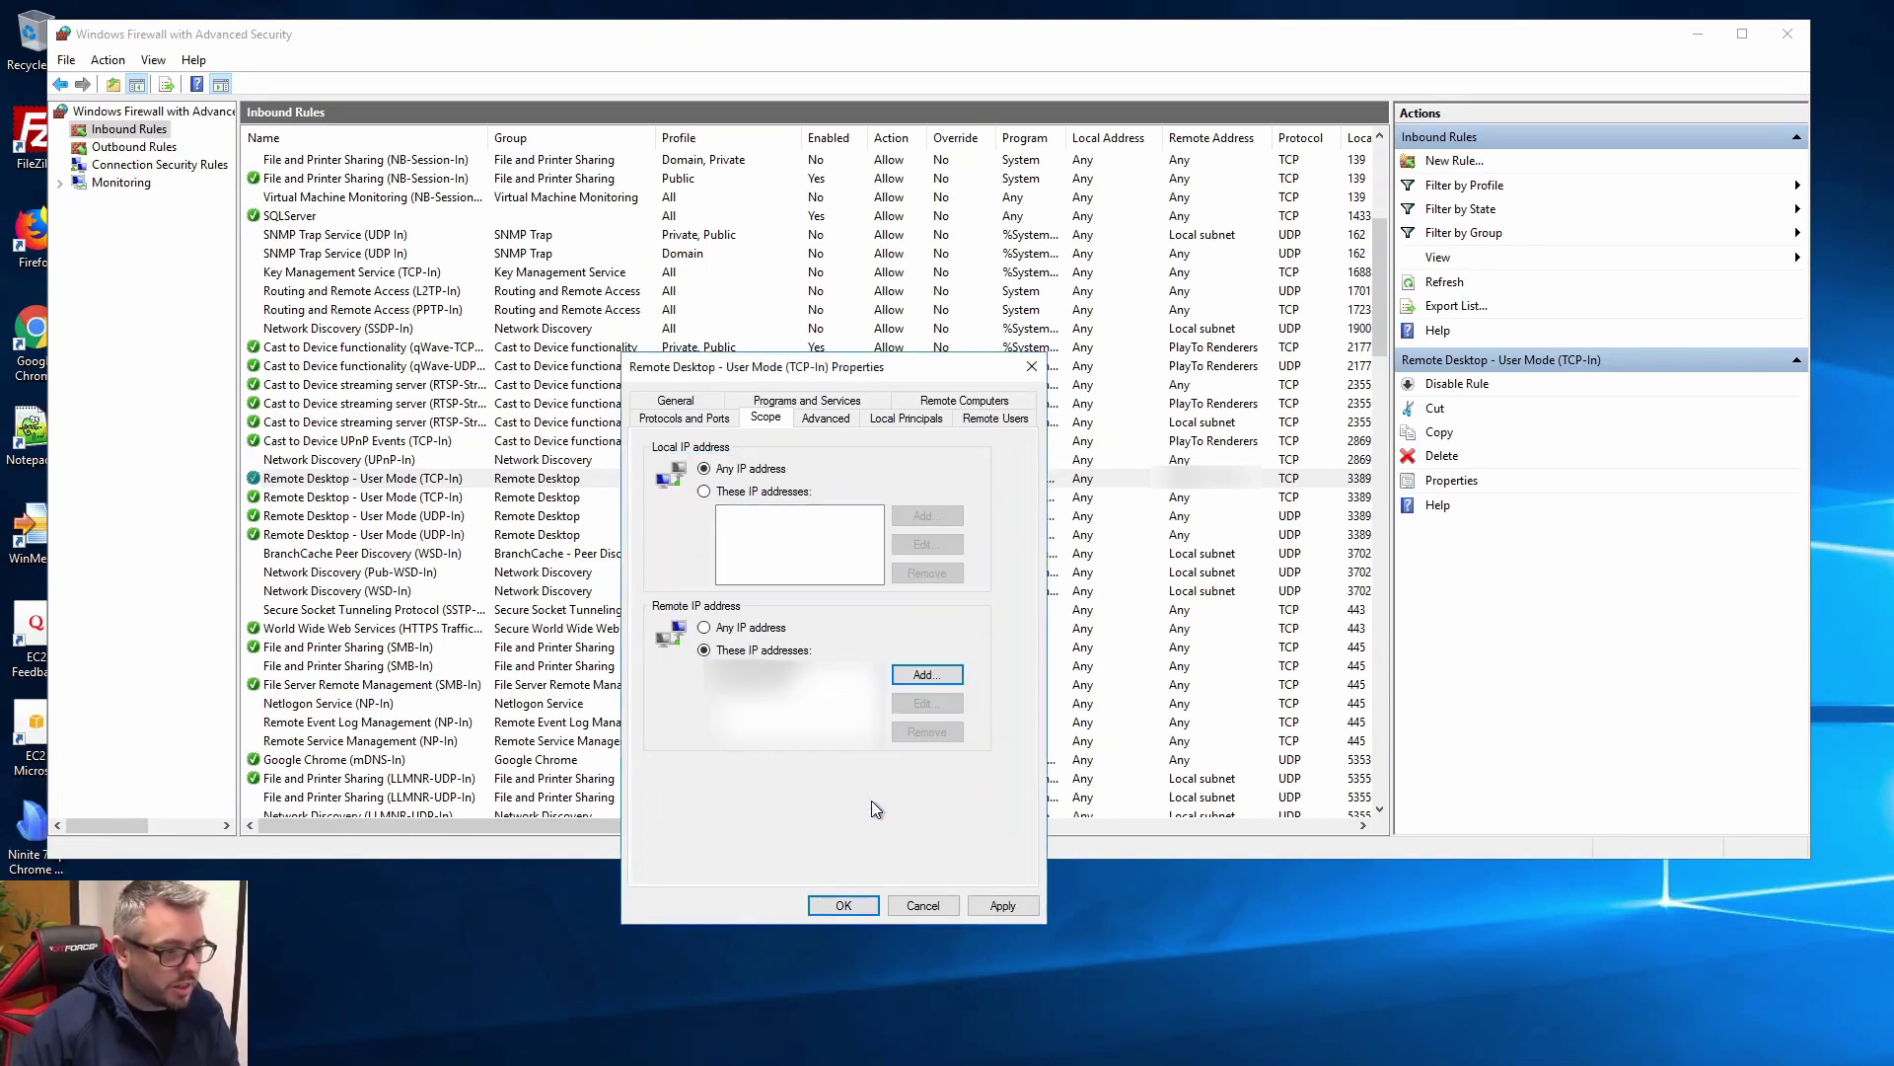
left_click(1015, 910)
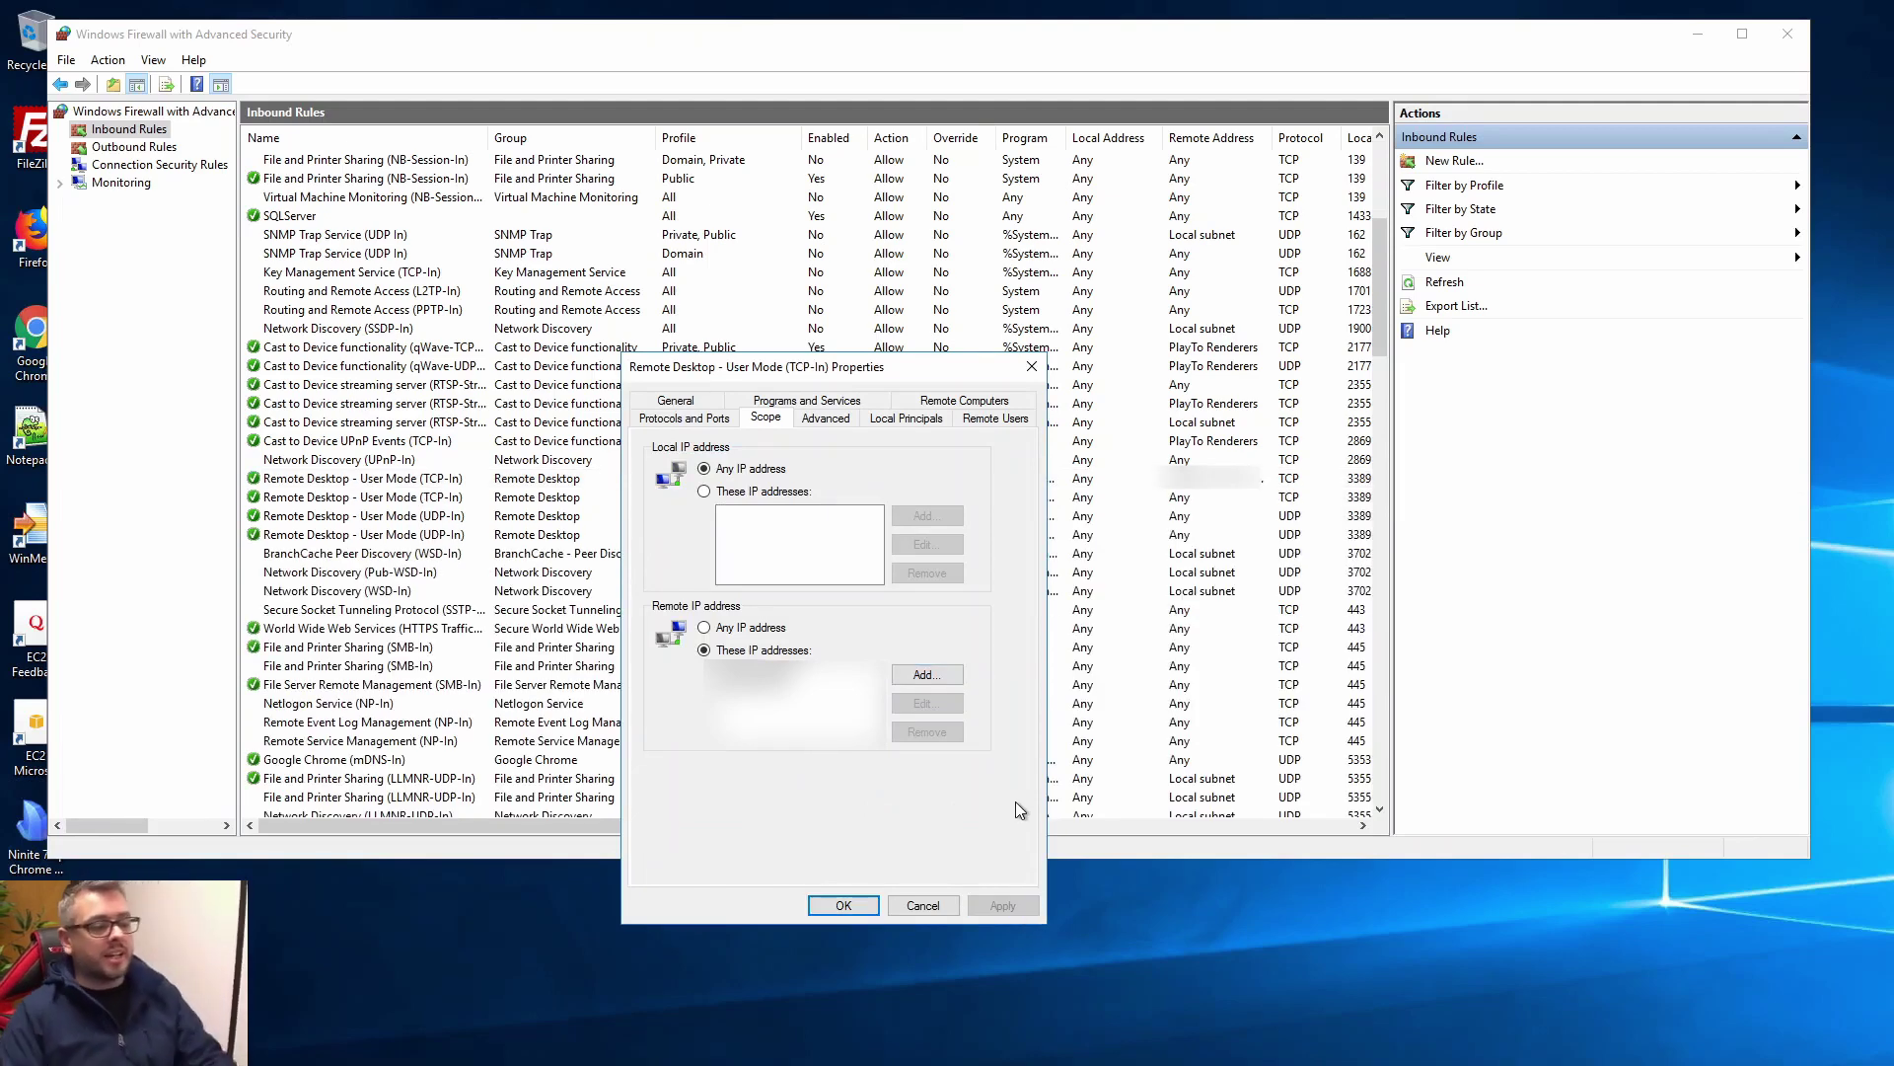